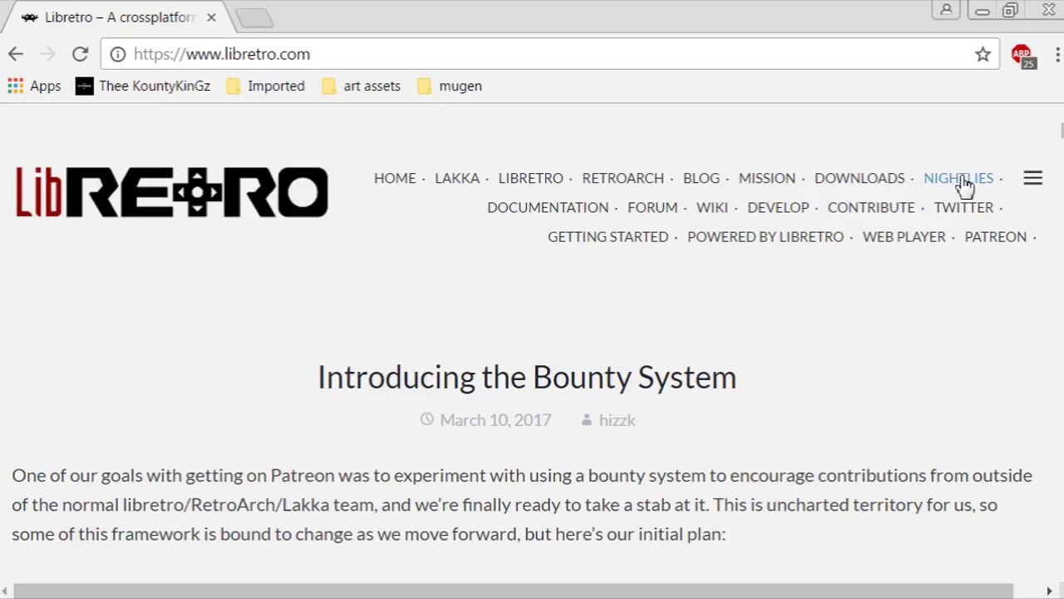
Step: Go from the libretro downloads page to the 64-bit Windows nightly builds folder, nightly/windows/x86_64
click(865, 186)
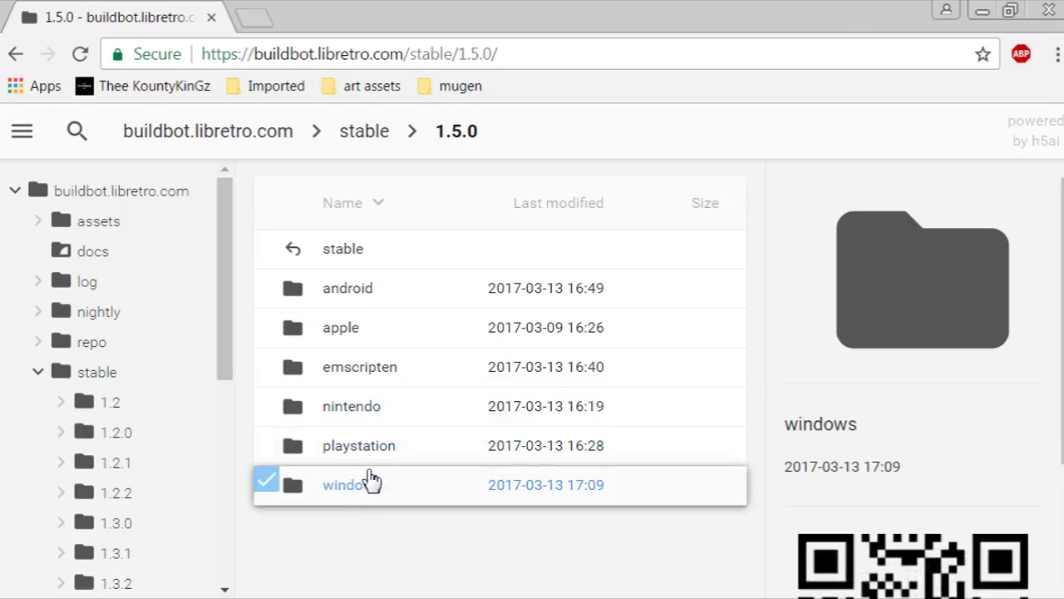
click(100, 312)
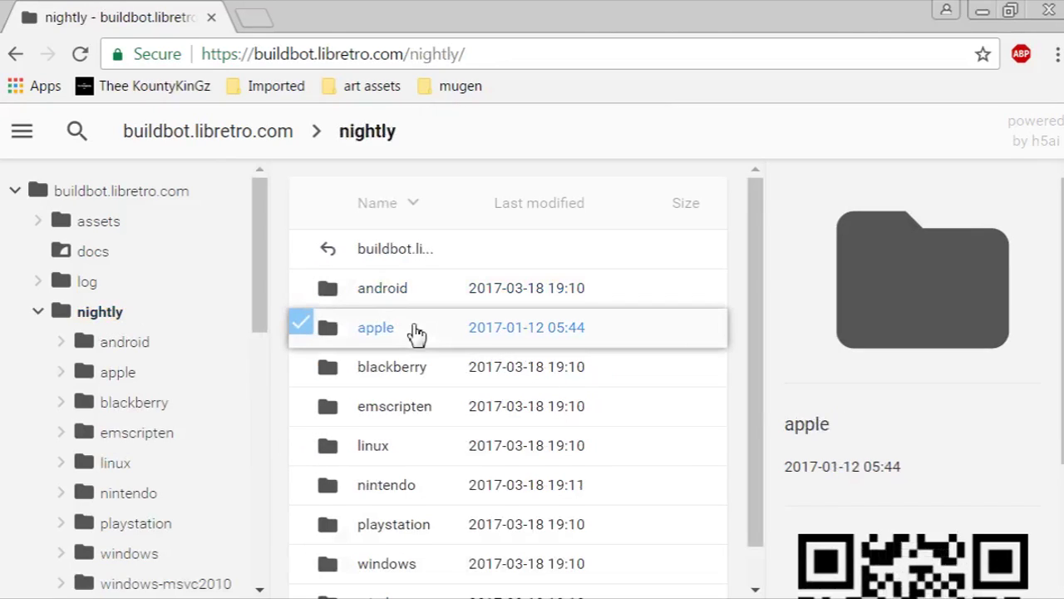
scroll(420, 336, down, 1)
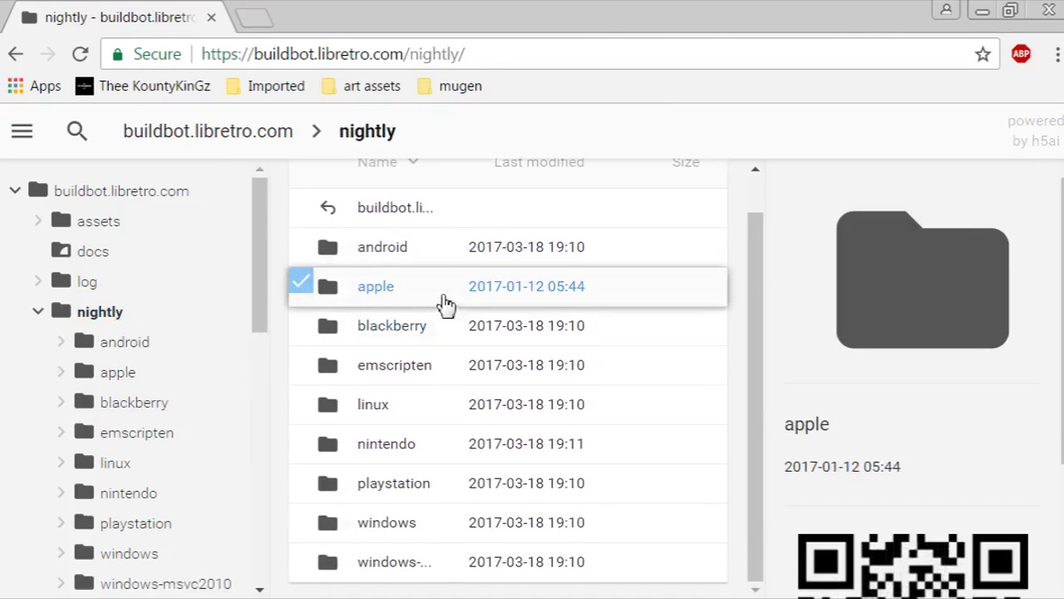
click(434, 531)
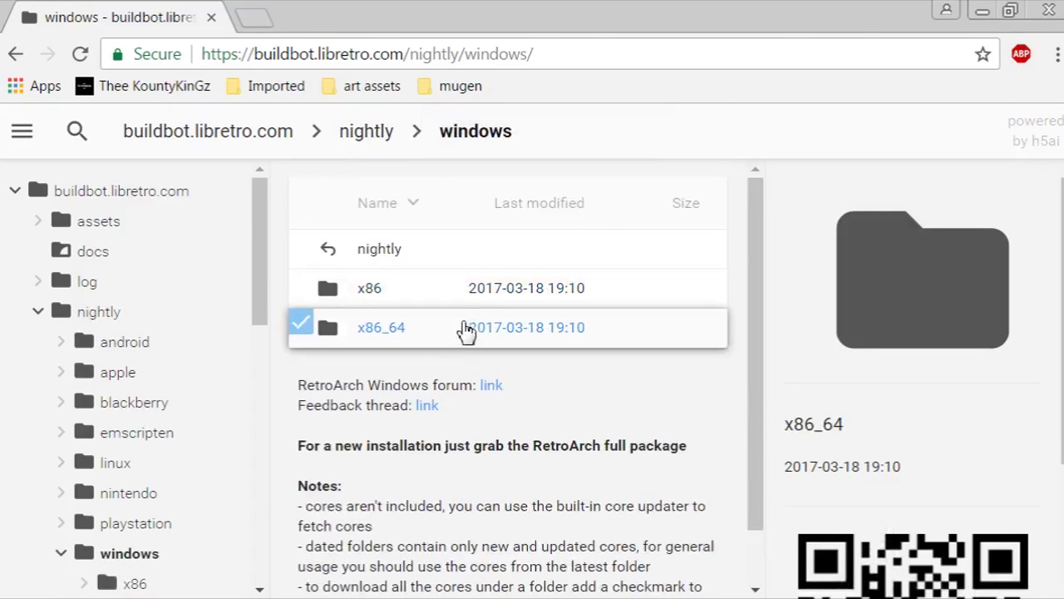
click(450, 348)
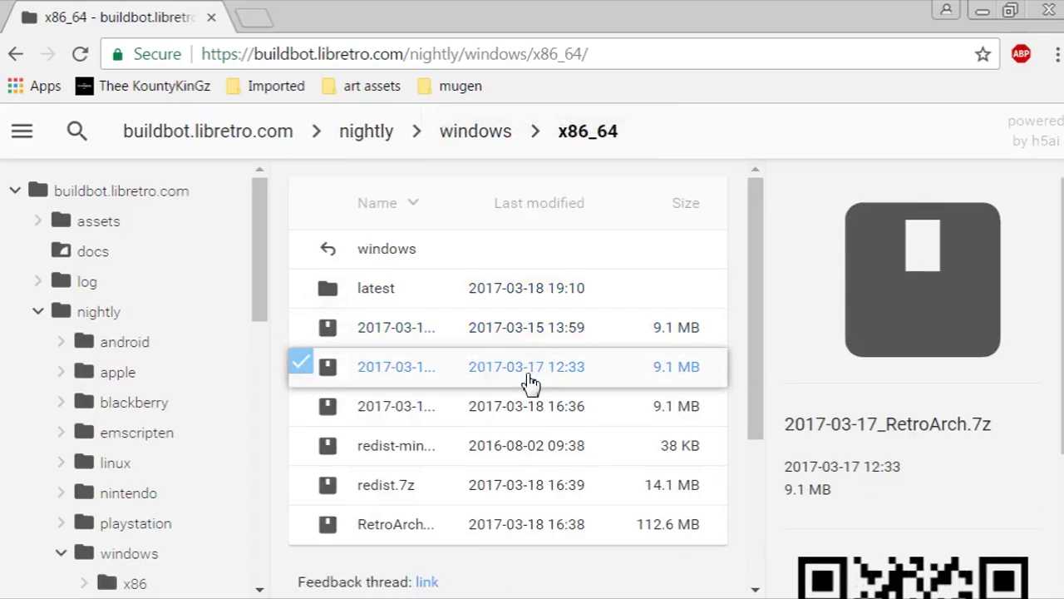
Step: Download the full RetroArch.7z package from the x86_64 nightly folder
scroll(495, 386, down, 1)
scroll(519, 376, up, 1)
scroll(499, 385, down, 2)
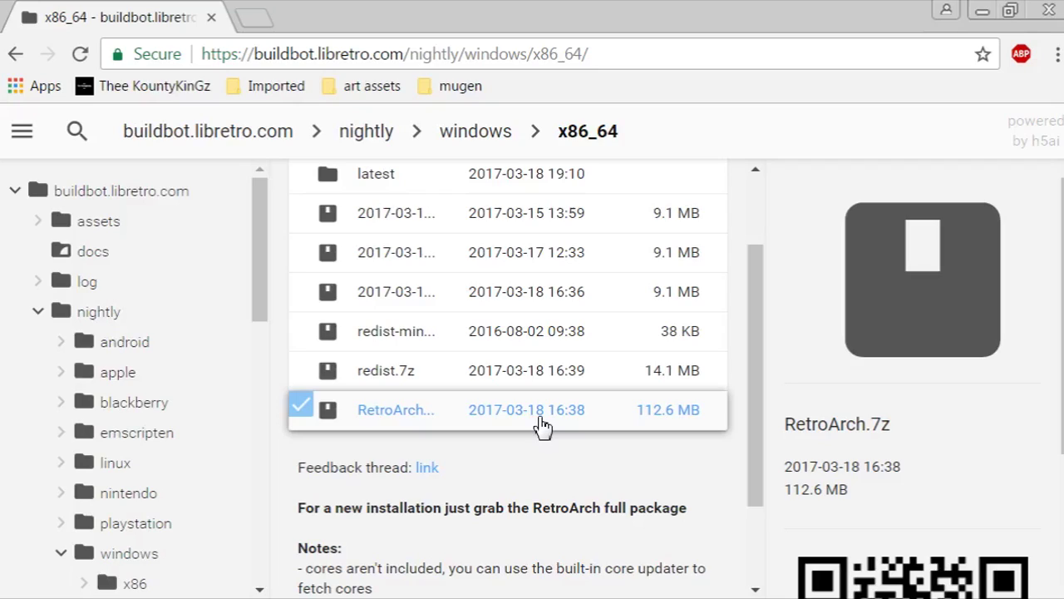
click(542, 424)
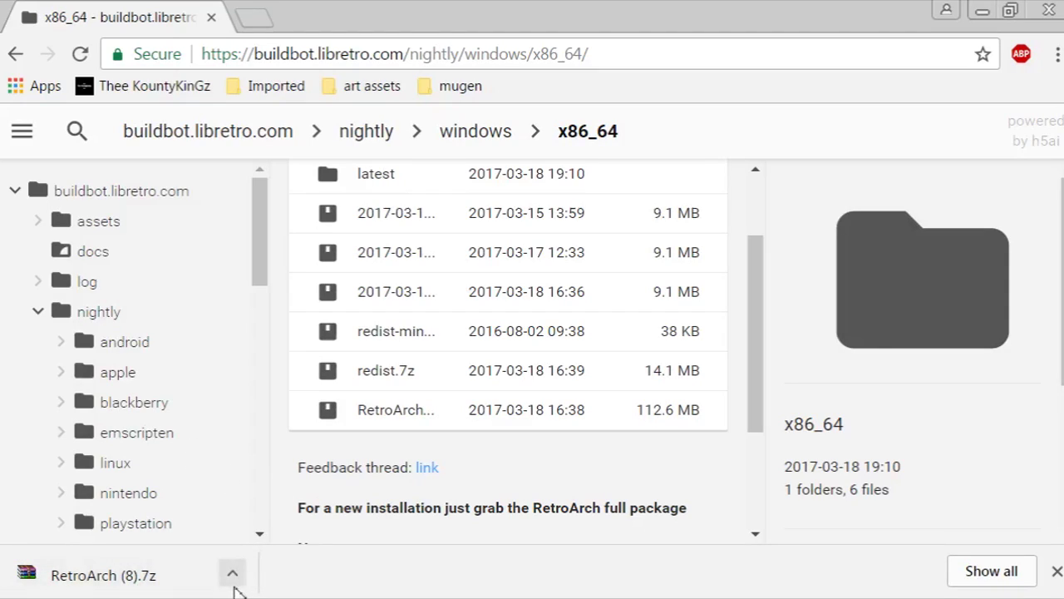
Step: Open the downloaded RetroArch (8).7z from its folder in WinRAR and extract it to C:\Apps\RetroArch 1.5.0n
click(233, 580)
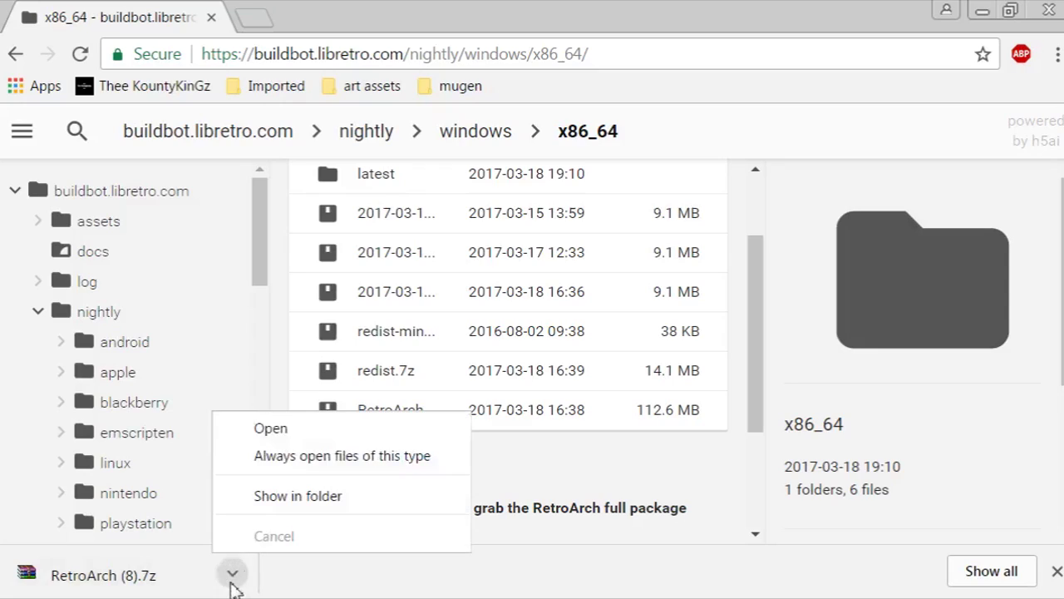
click(314, 504)
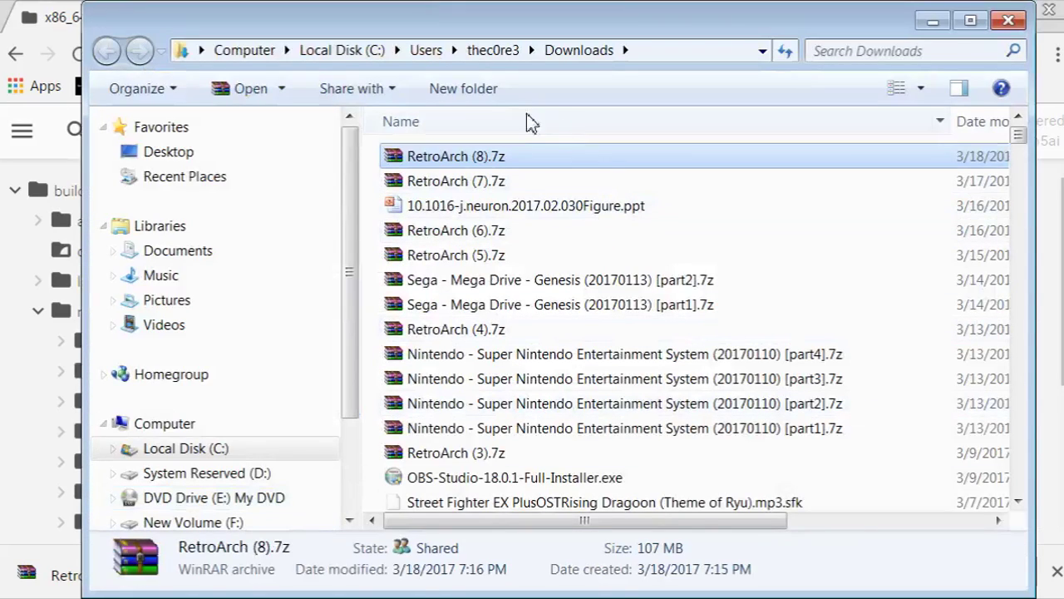
double_click(477, 158)
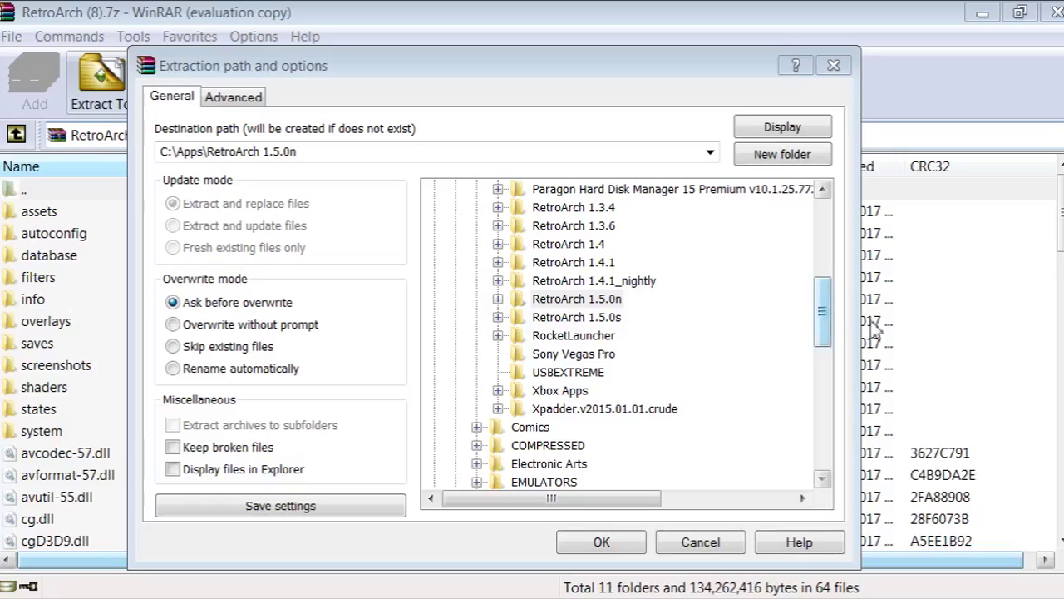
drag(821, 322, 840, 289)
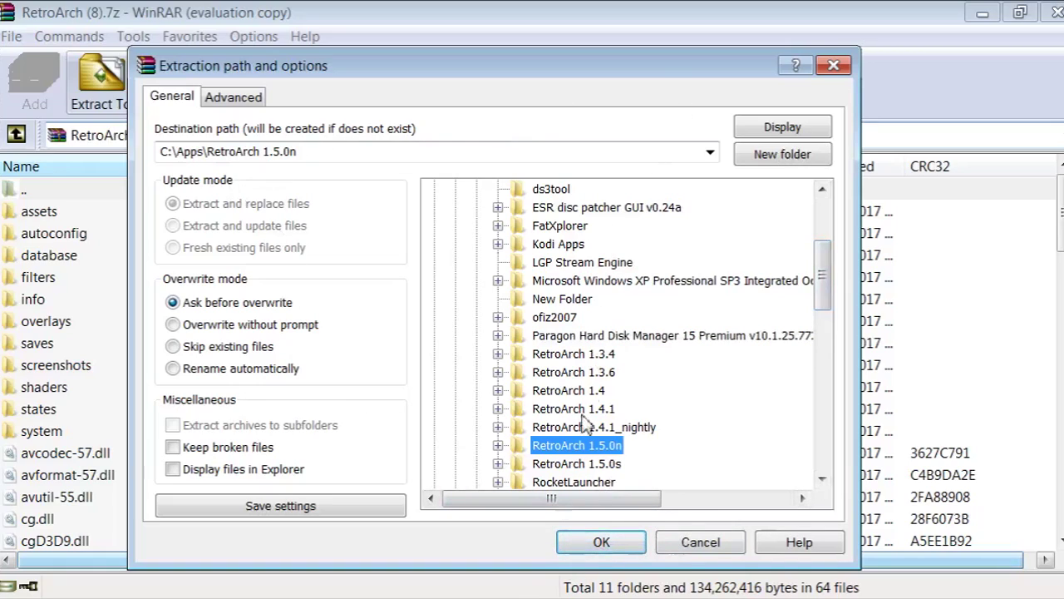
click(601, 542)
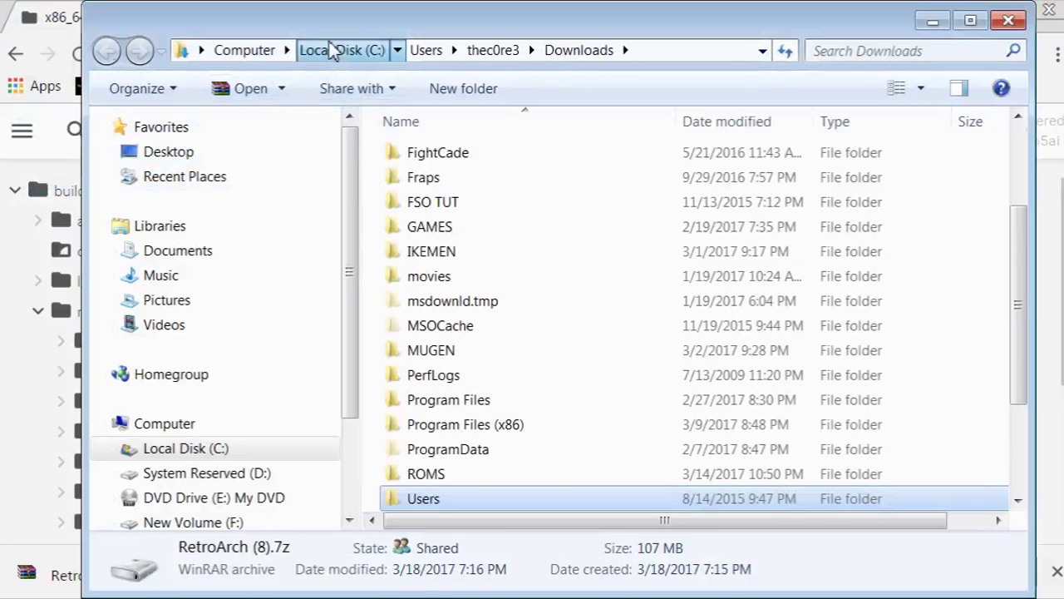
Step: Open the extracted folder C:\Apps\RetroArch 1.5.0n in the file browser
click(331, 50)
scroll(571, 397, up, 1)
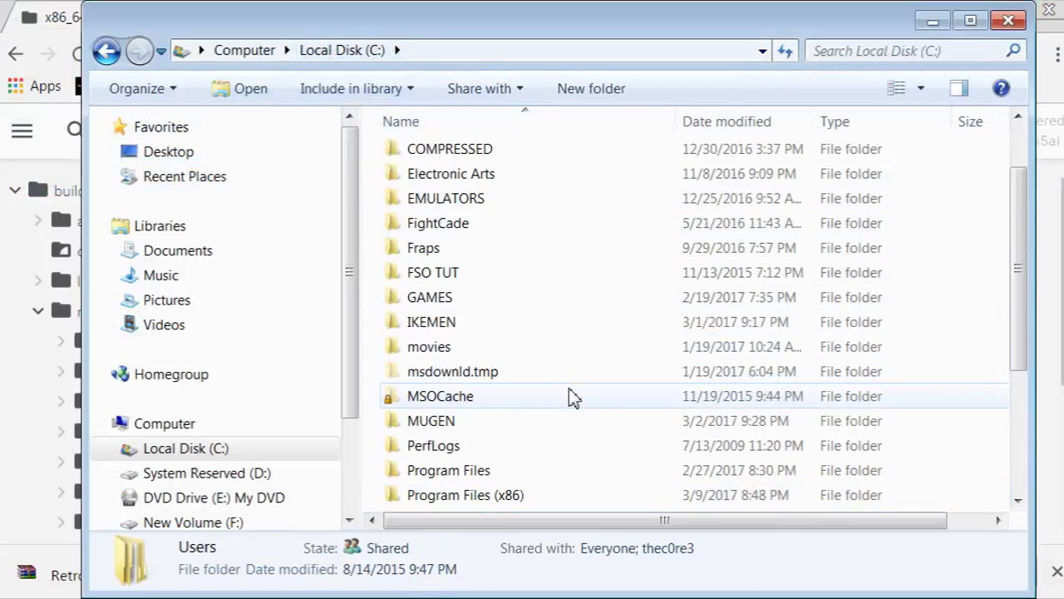
scroll(570, 397, up, 1)
double_click(420, 190)
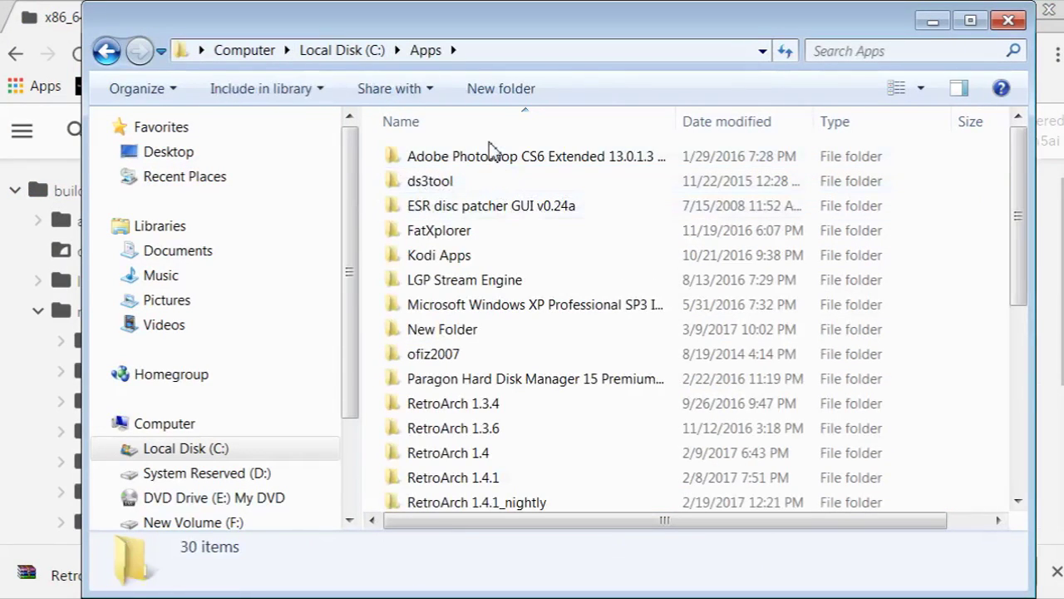
scroll(494, 190, down, 3)
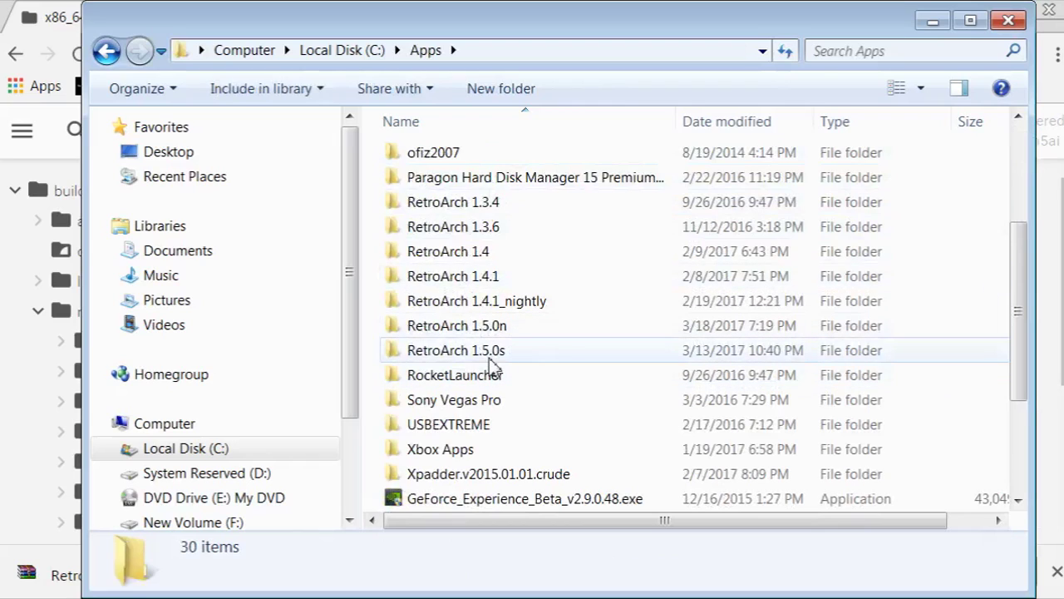
double_click(493, 328)
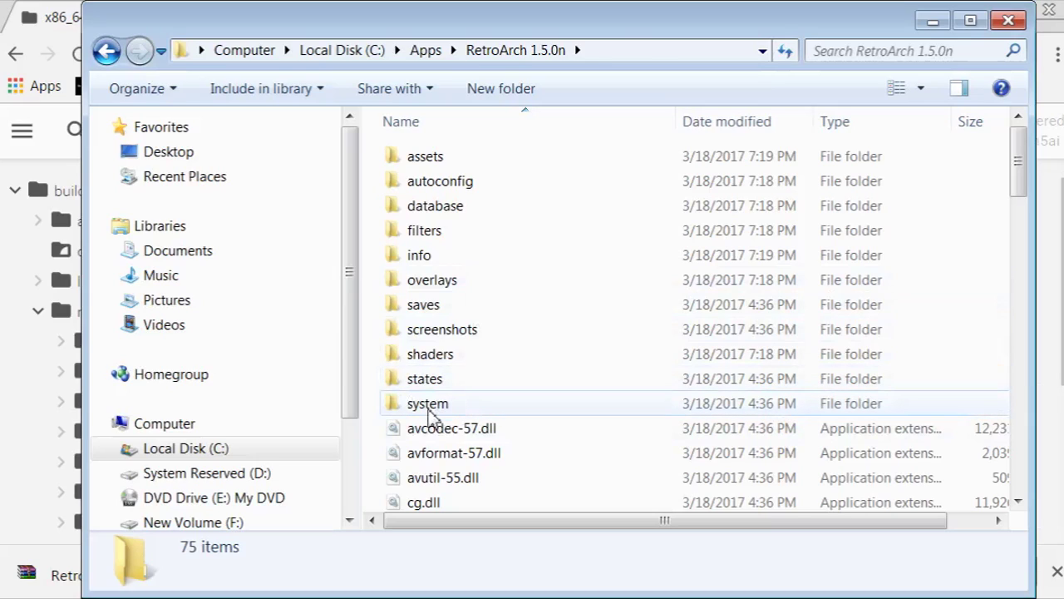
Step: Launch retroarch.exe from the RetroArch 1.5.0n folder and allow it to run despite the unknown publisher
scroll(430, 415, down, 2)
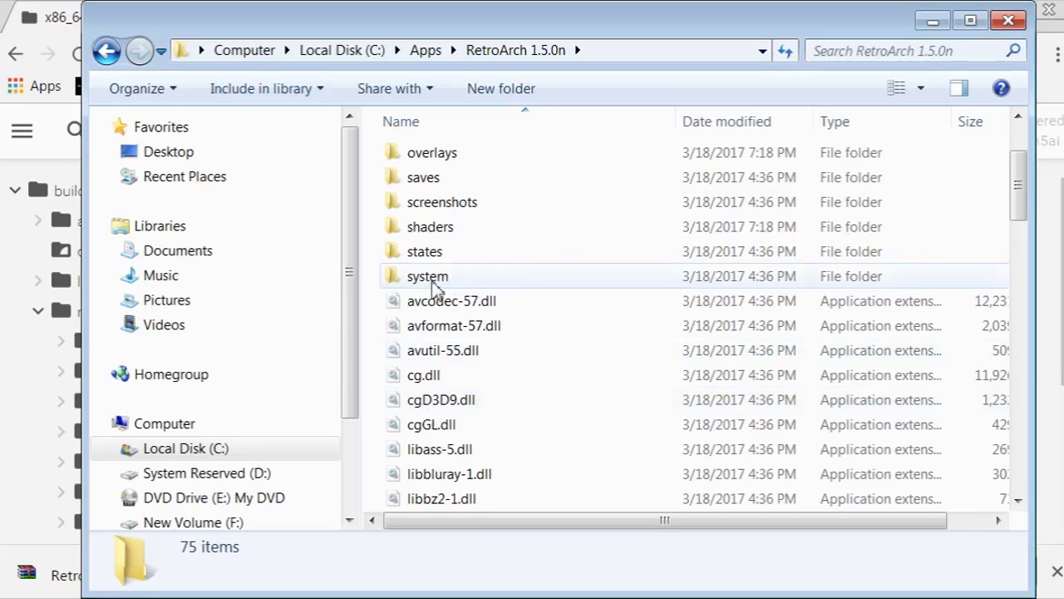
scroll(496, 310, down, 11)
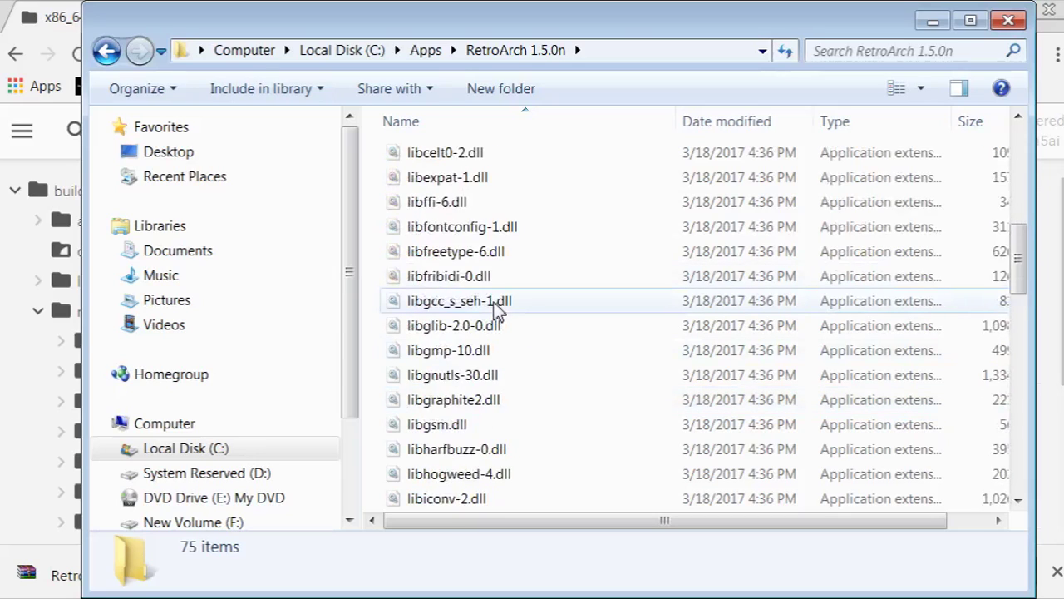
scroll(496, 309, down, 8)
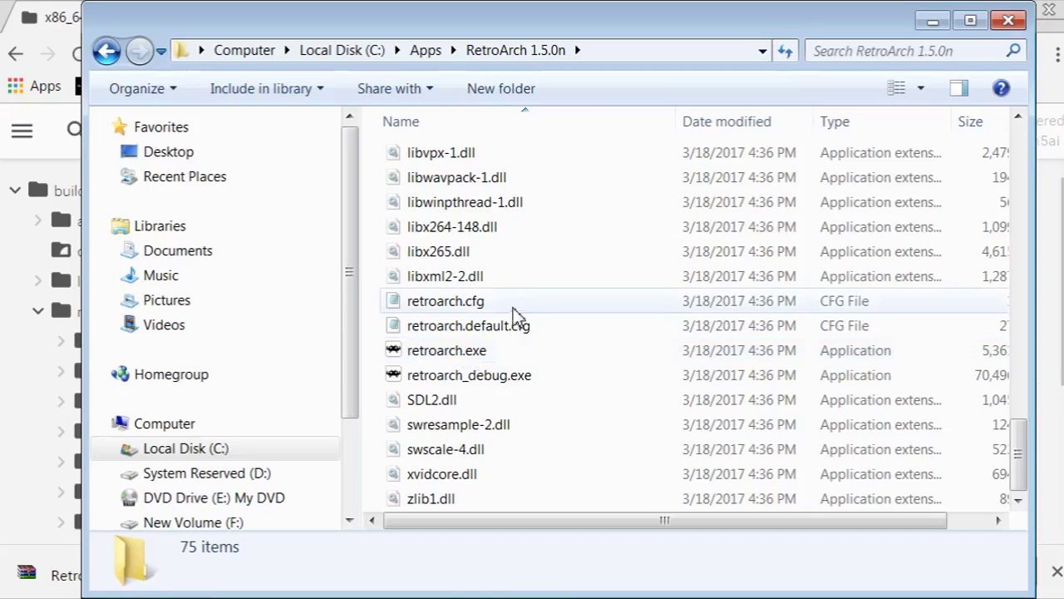
double_click(458, 354)
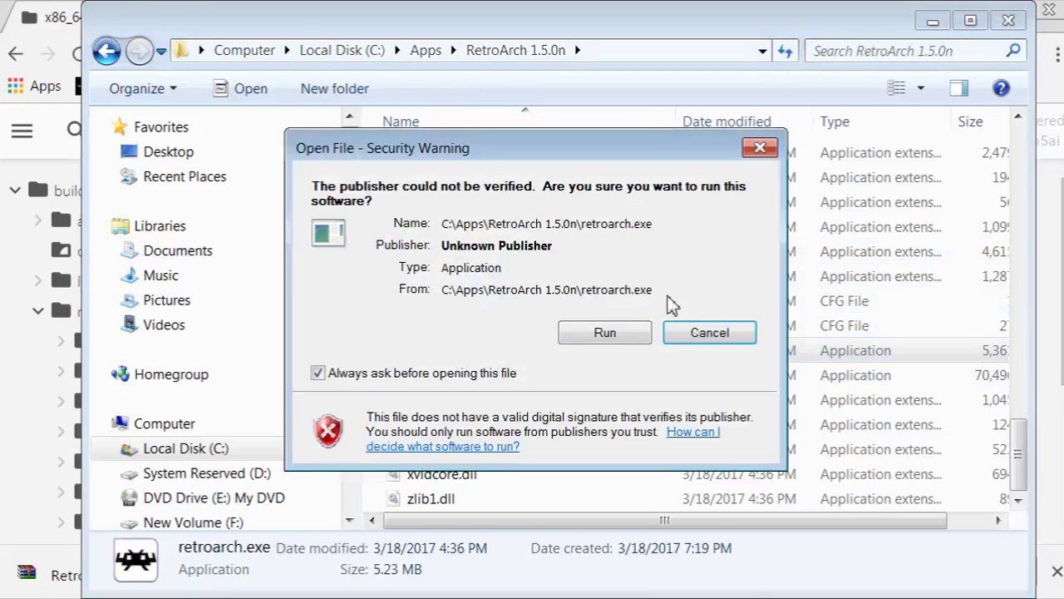
click(603, 333)
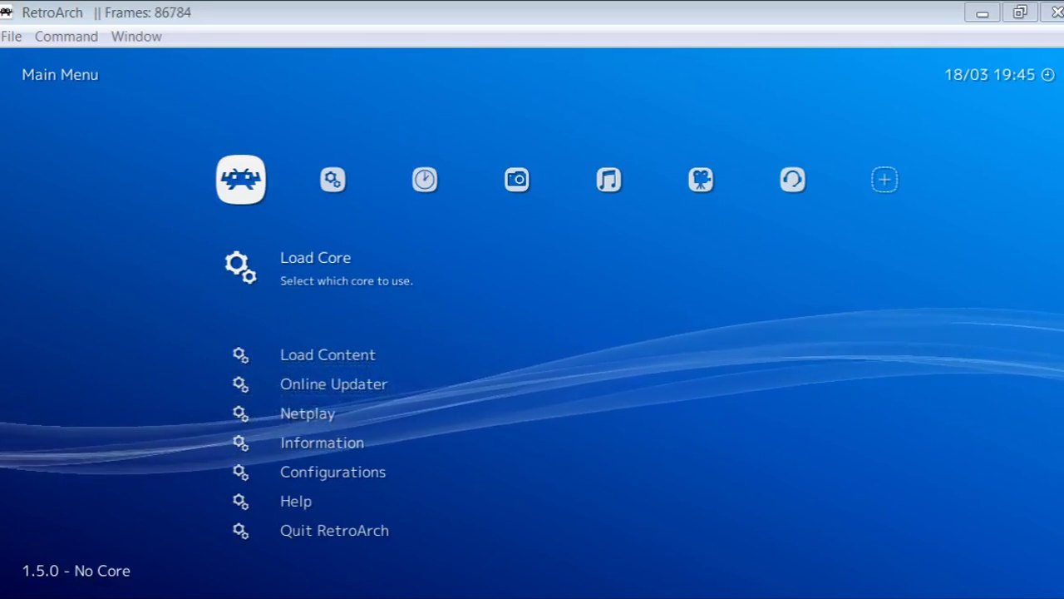
Step: Look through the main menu entries and view the topics available under Help
key(Down)
key(Up)
key(Down)
key(Down)
key(Down)
key(Down)
key(Down)
key(Down)
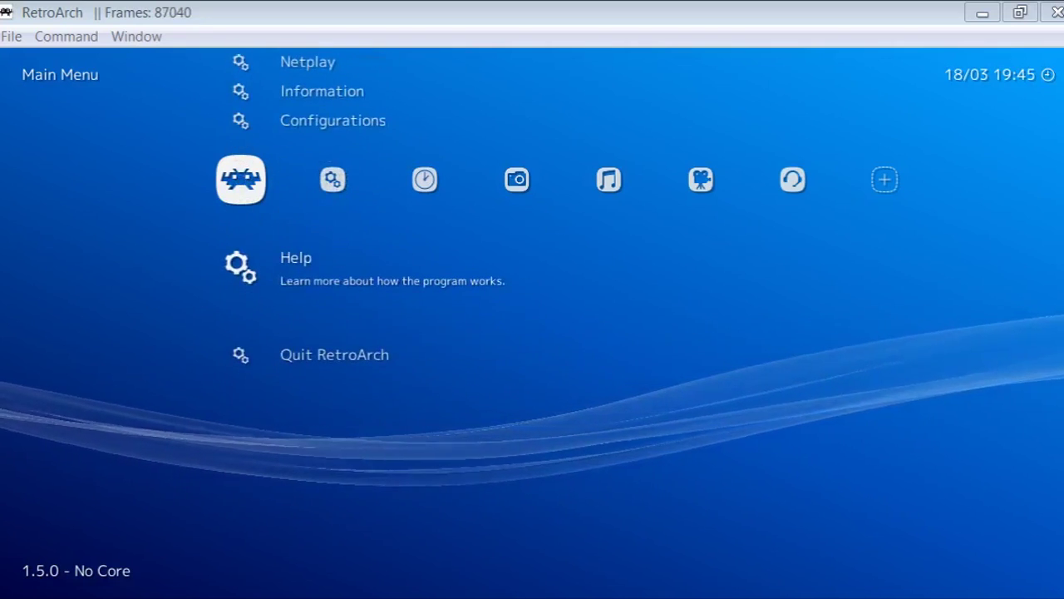
key(Return)
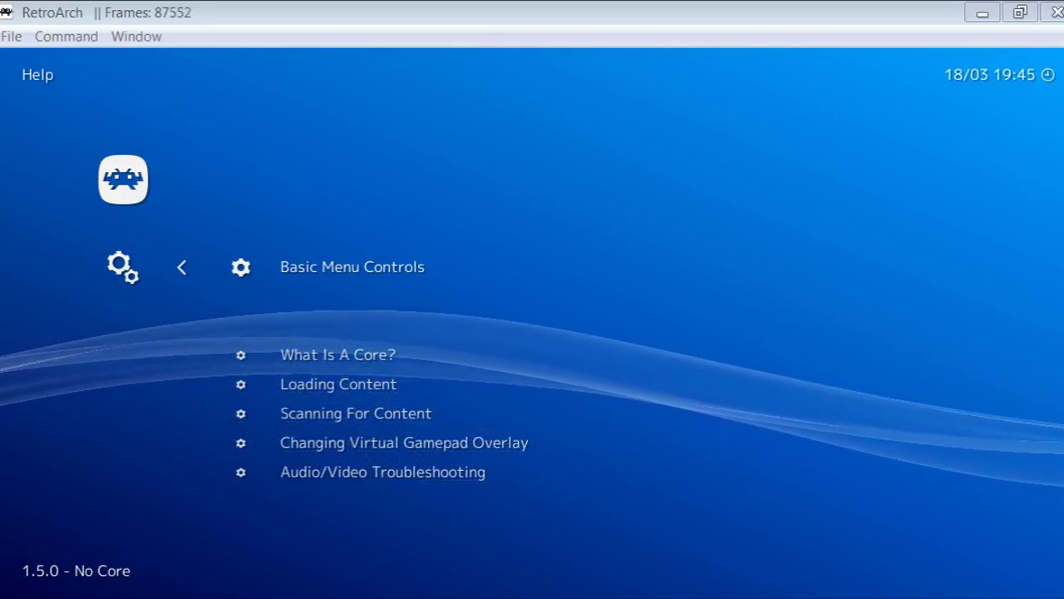
key(BackSpace)
key(Up)
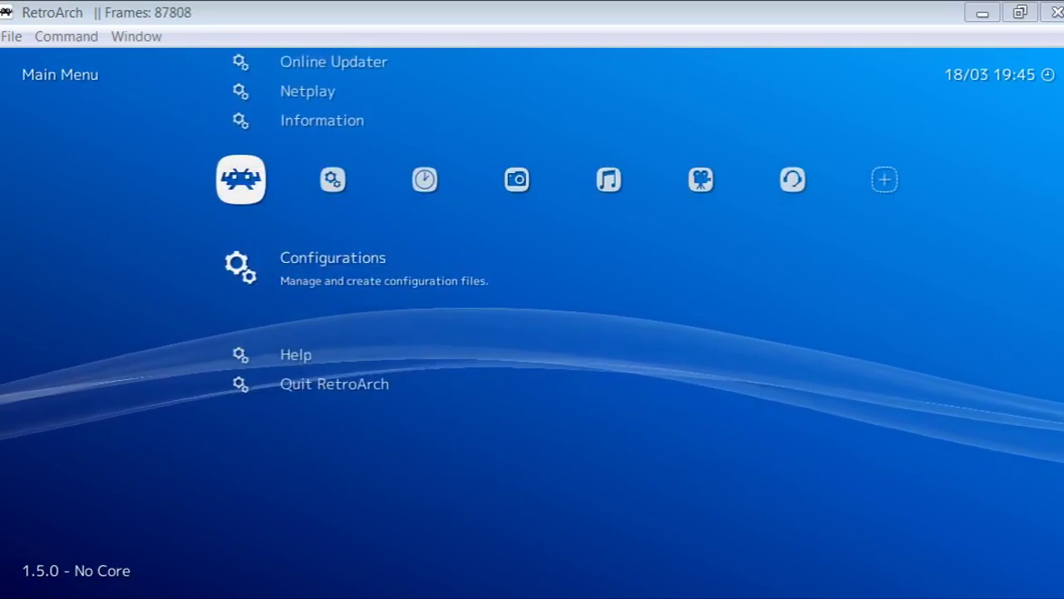
key(Left)
key(Right)
key(Down)
key(Down)
key(Down)
key(Down)
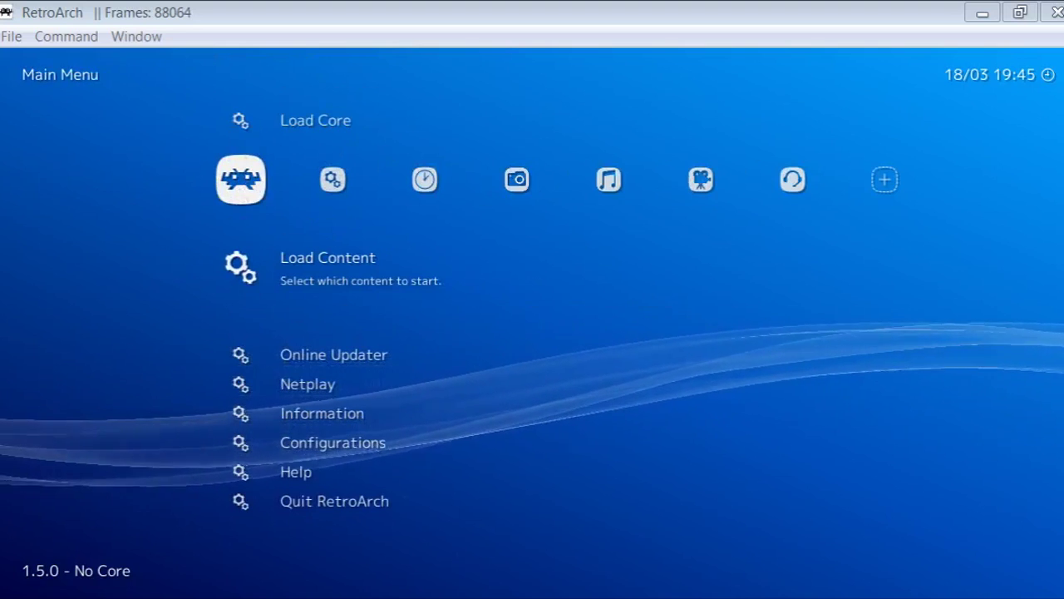
Step: Open Netplay Rooms and refresh the list to scan for new rooms
key(Right)
key(Right)
key(Right)
key(Right)
key(Right)
key(Right)
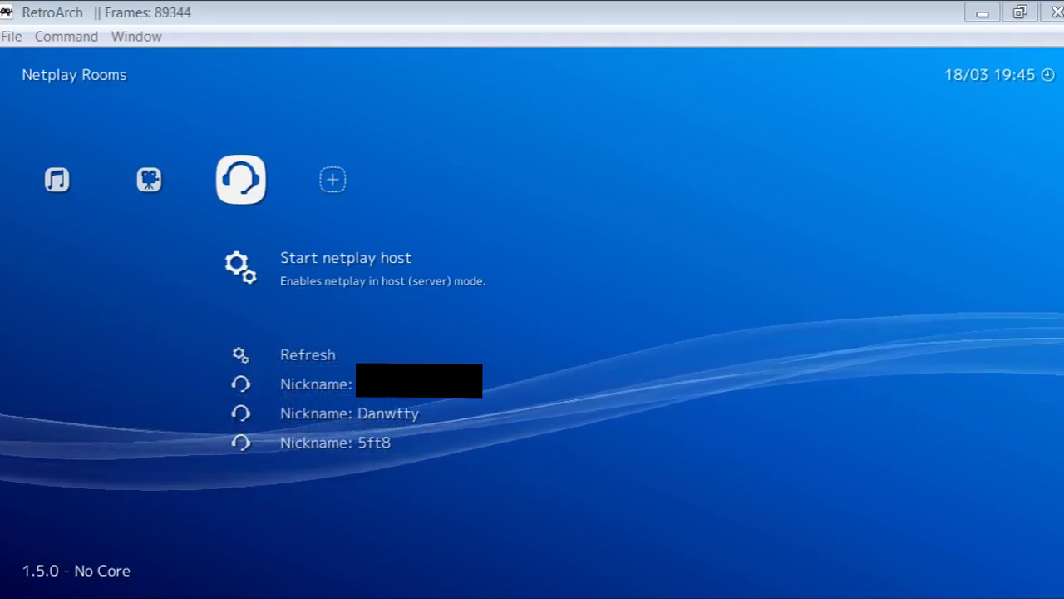
key(Down)
key(Return)
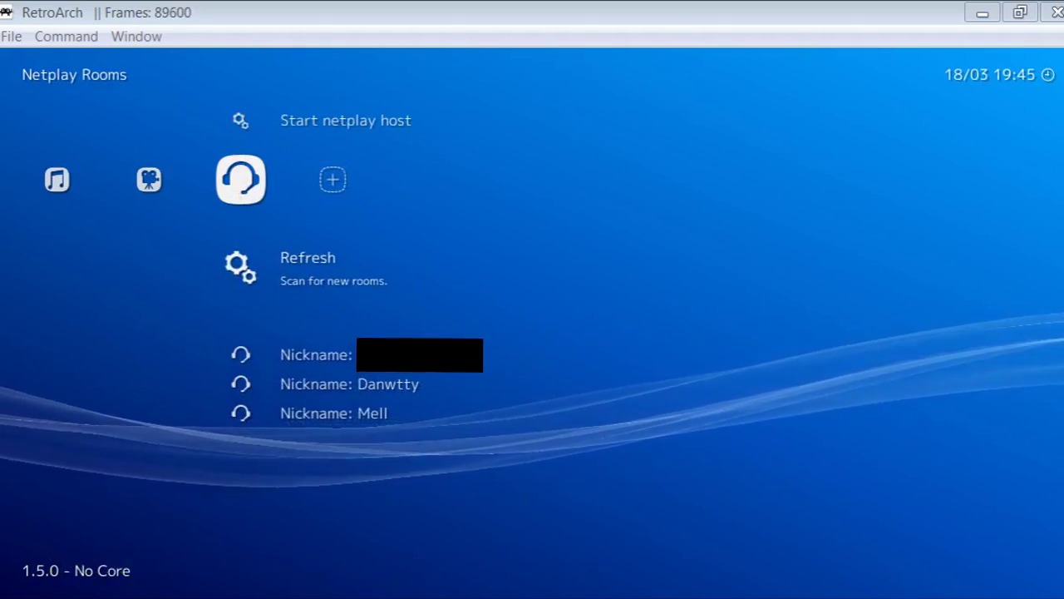
Step: Examine the core and game details of the listed netplay rooms and the option to start a netplay host
key(Down)
key(Down)
key(Down)
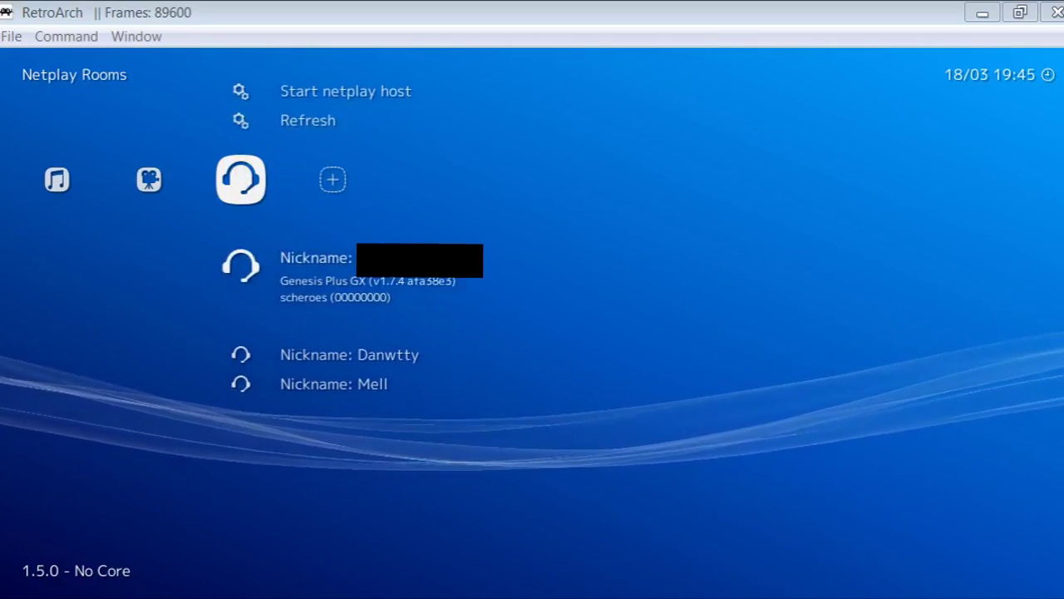
key(Up)
key(Up)
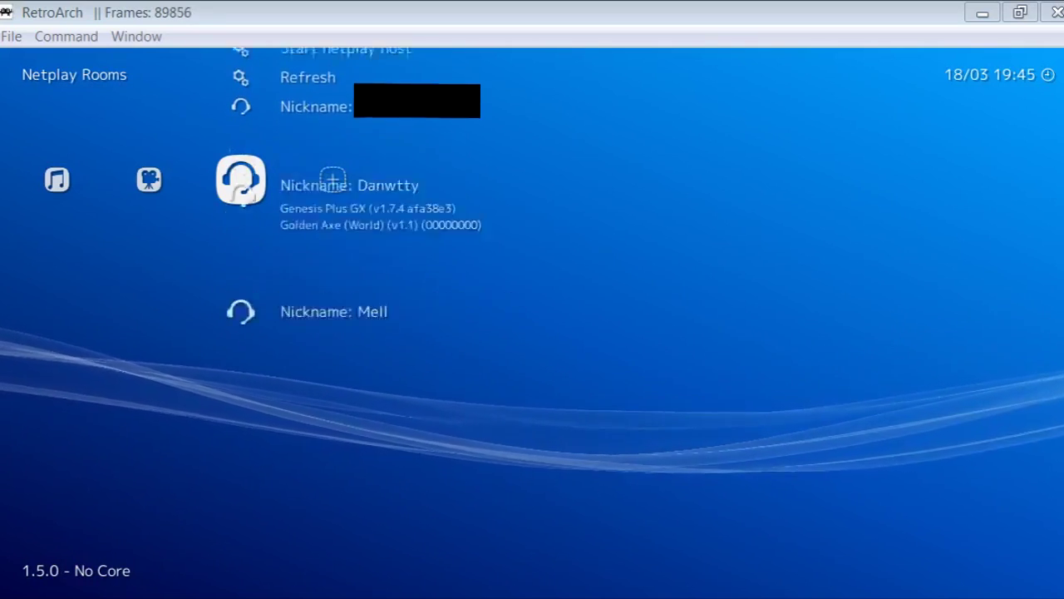
key(Down)
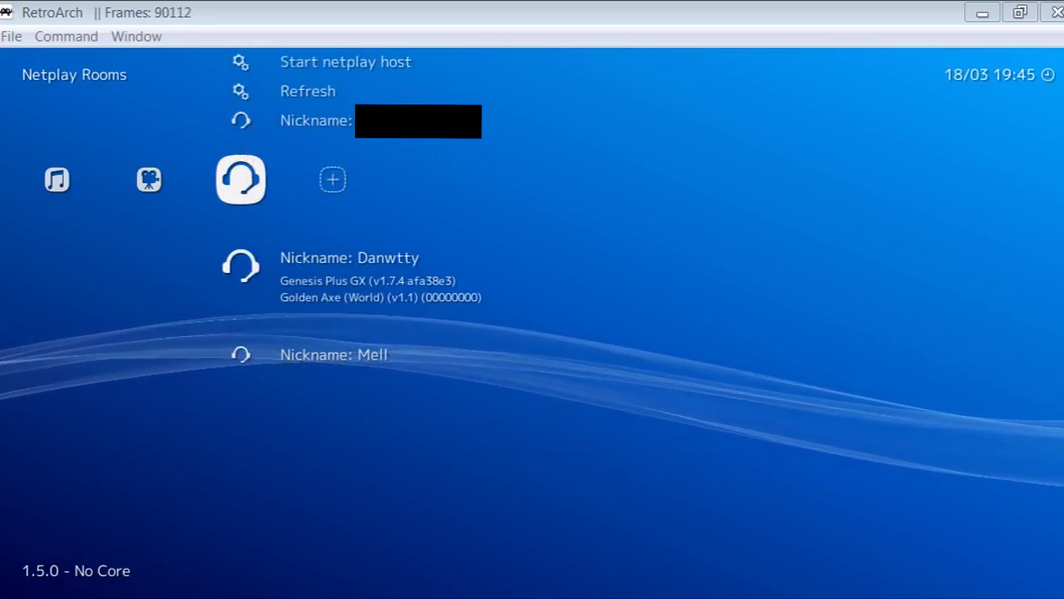
key(Up)
key(Up)
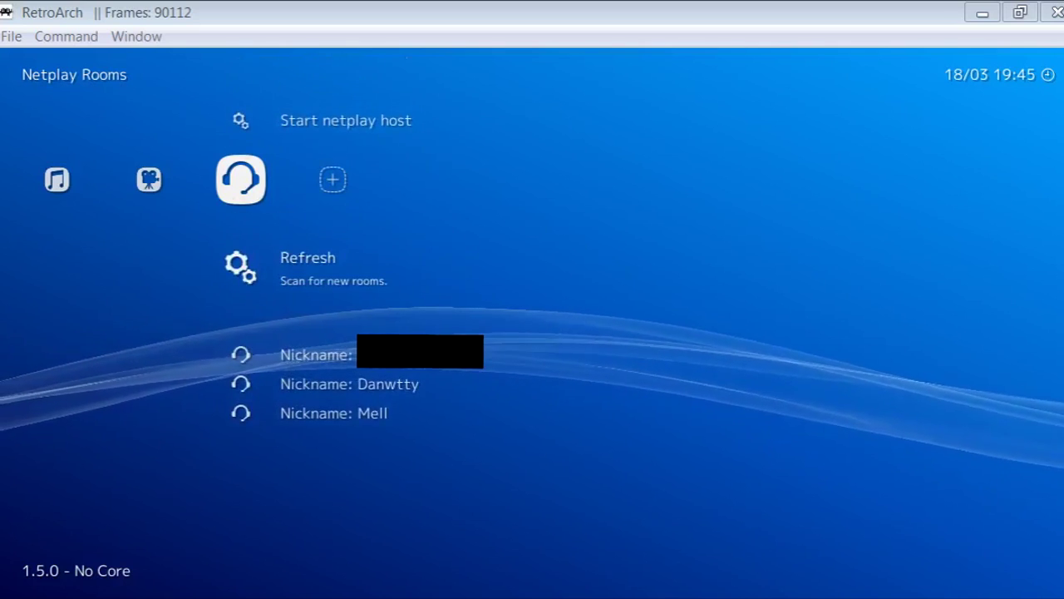
key(Up)
key(Down)
key(Down)
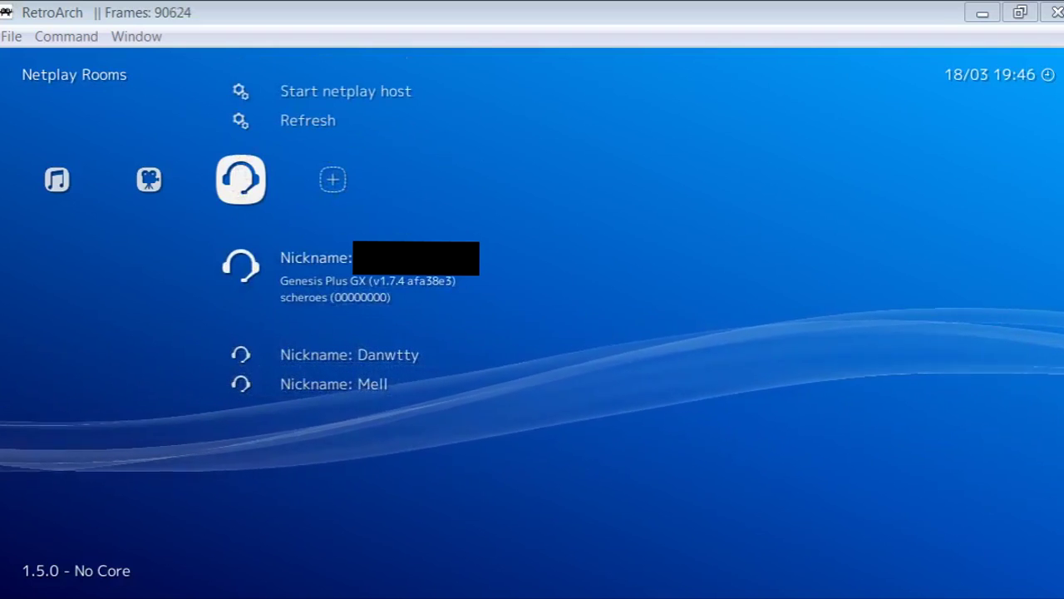
key(Right)
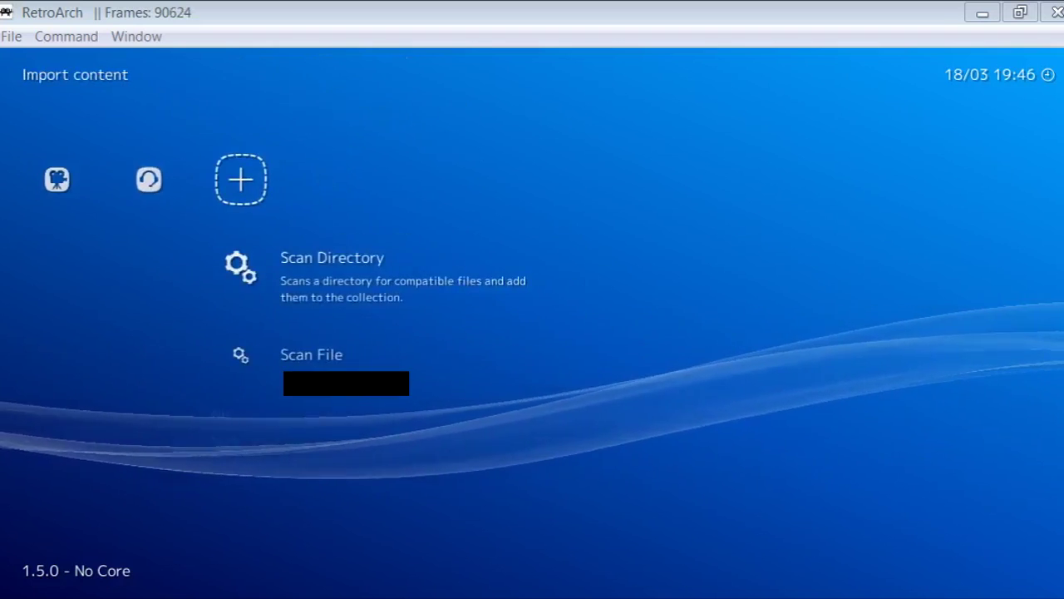
key(Left)
key(Down)
key(Down)
key(Up)
key(Up)
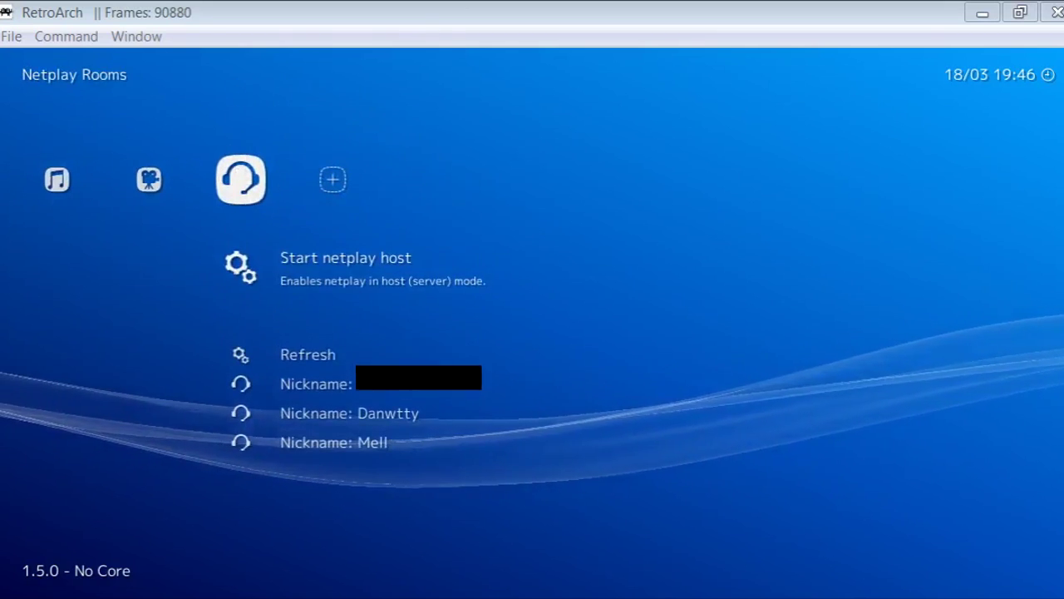
Step: Return from Netplay Rooms to the Main Menu and open its Netplay entry
key(Left)
key(Left)
key(Left)
key(Left)
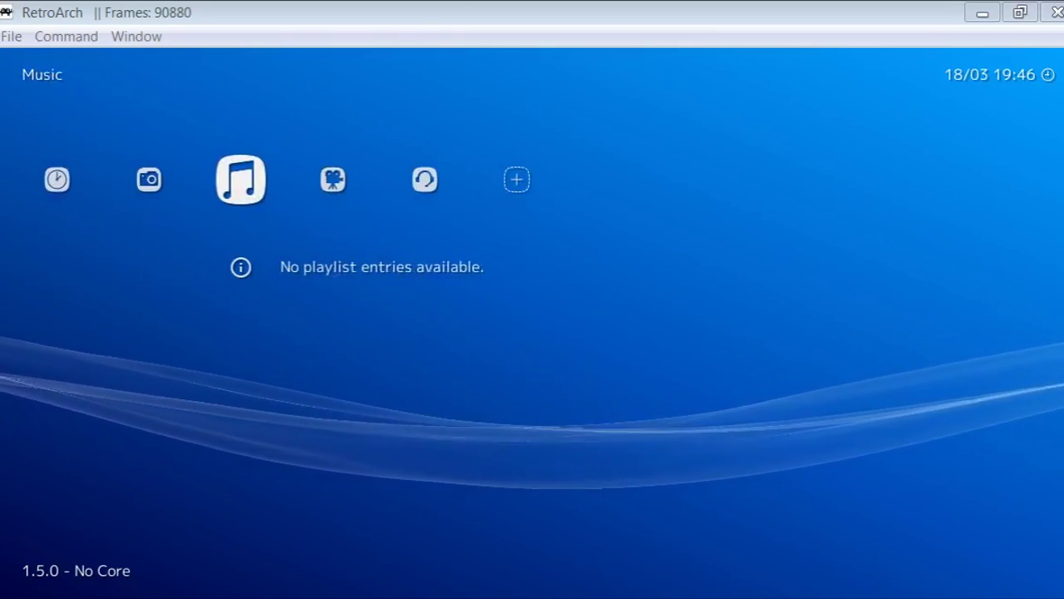
key(Left)
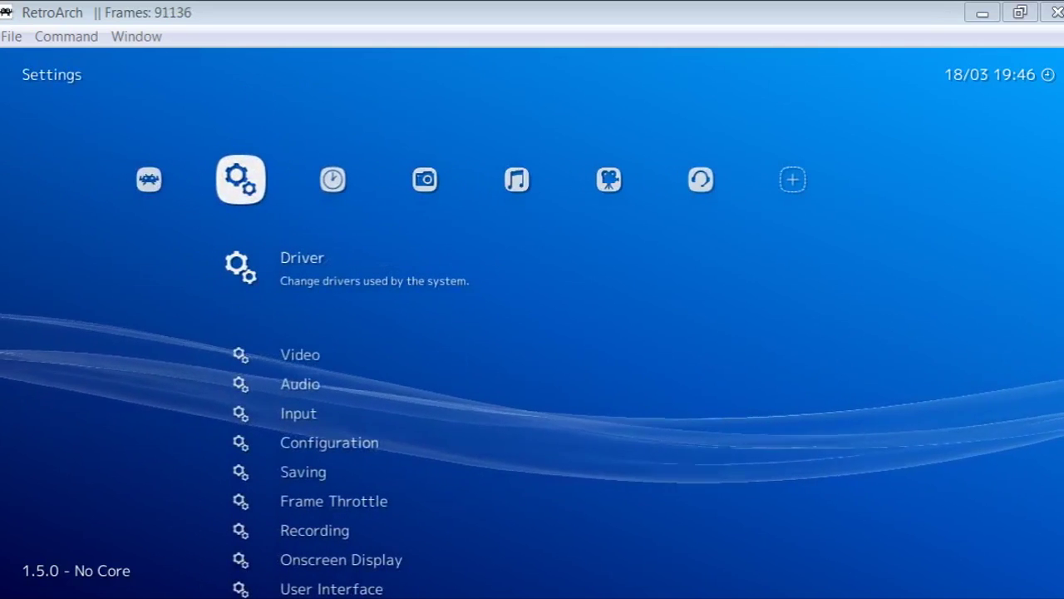
key(Left)
key(Down)
key(Down)
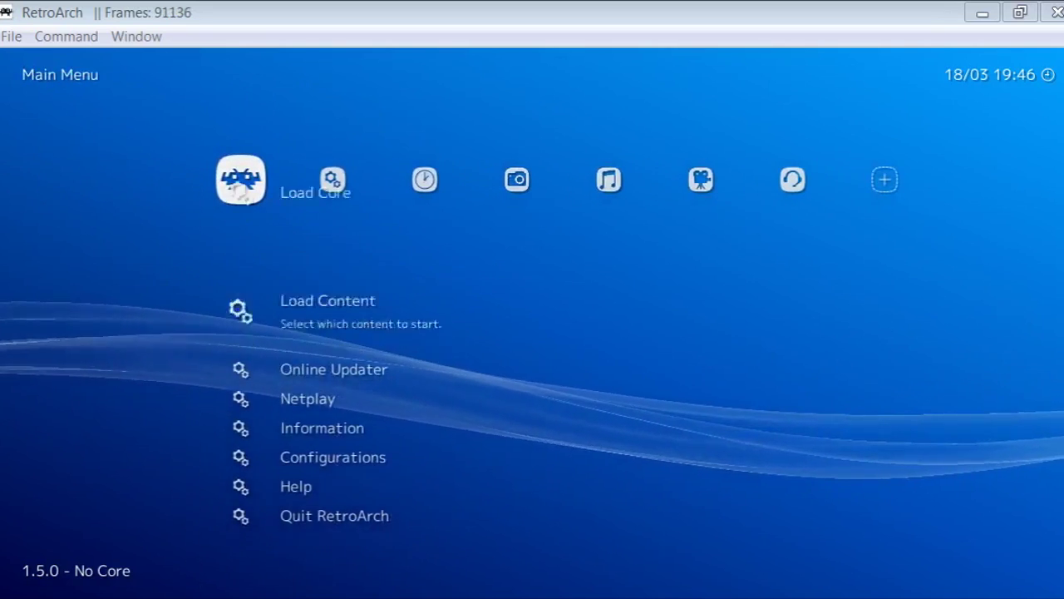
key(Up)
key(Down)
key(Down)
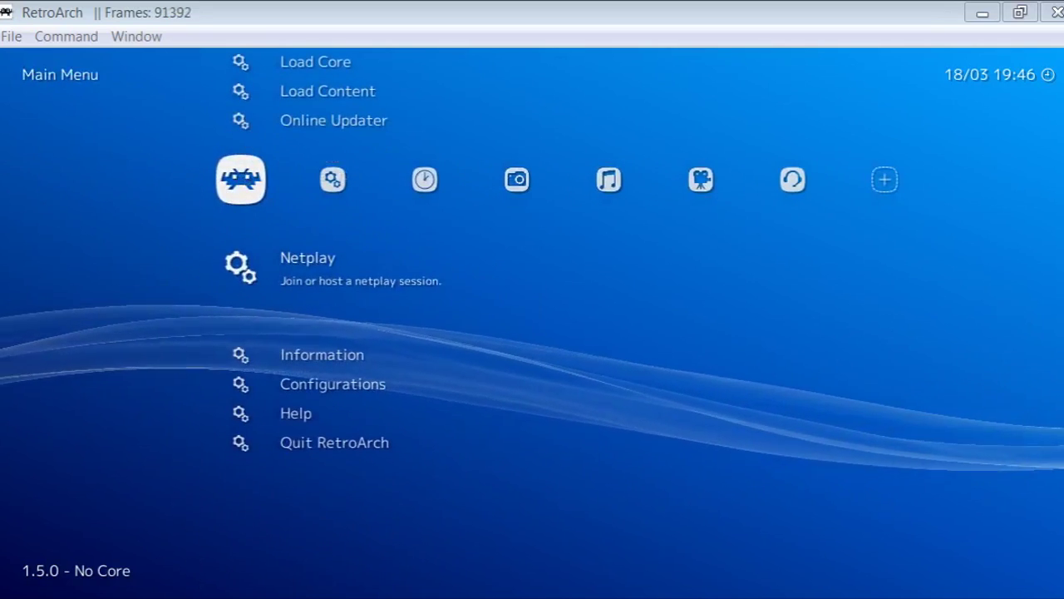
key(Return)
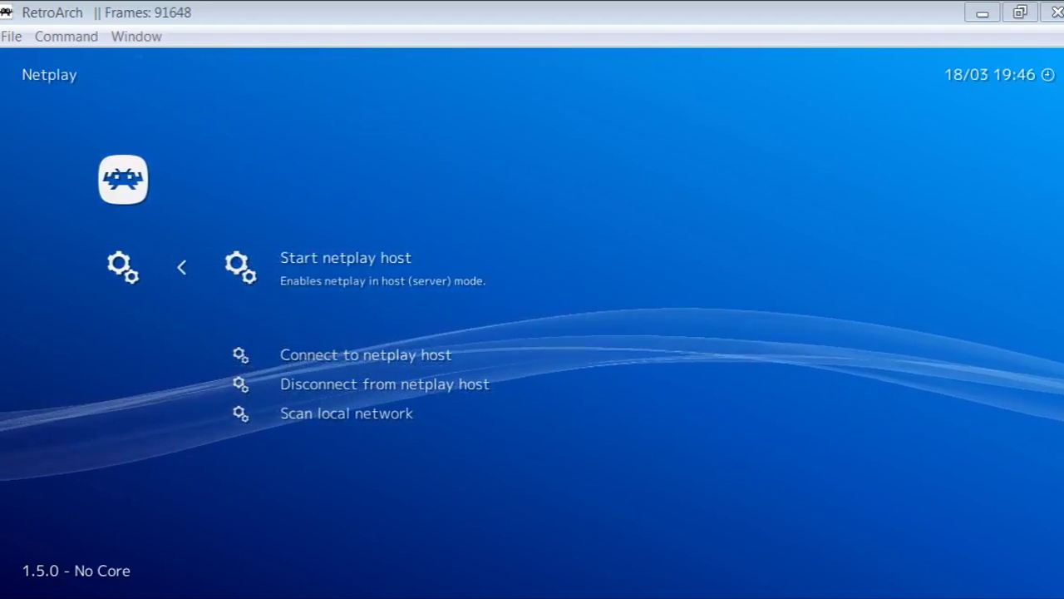
Step: Read the descriptions of the netplay connect, disconnect and local network scan options, and return to the Main Menu
key(Down)
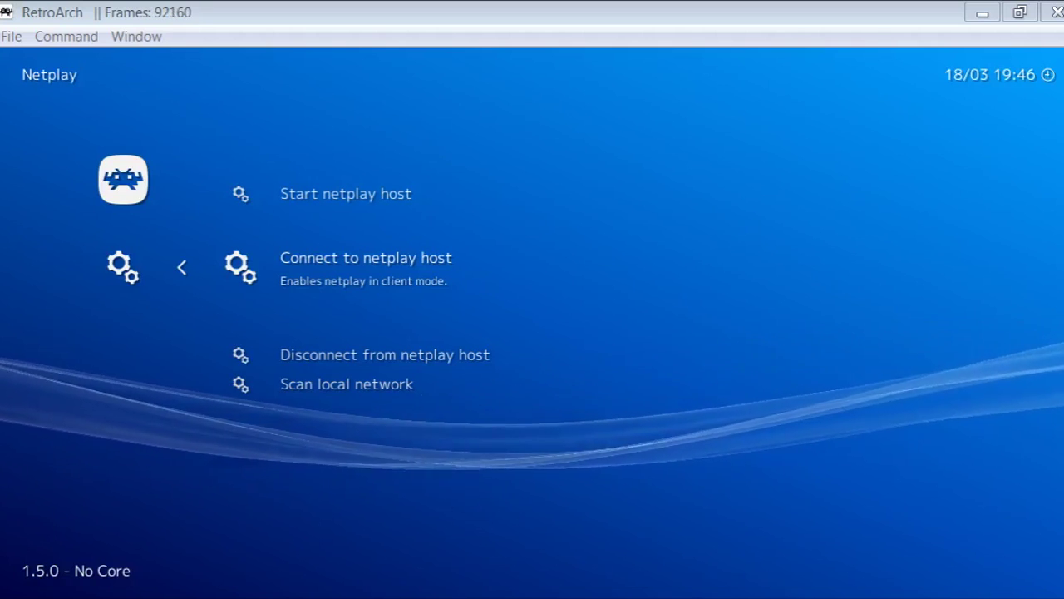
key(Down)
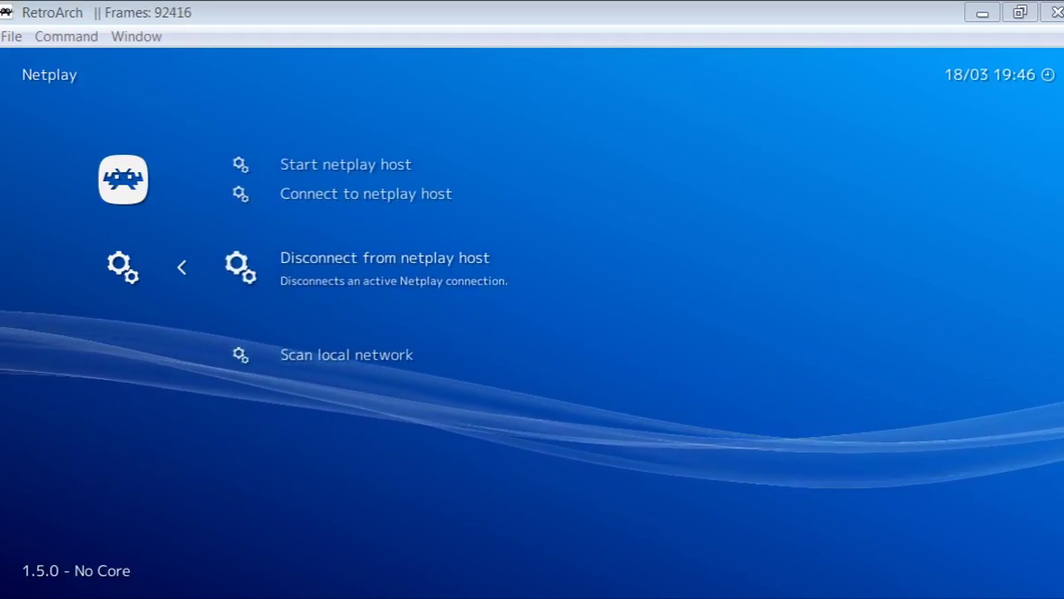
key(Down)
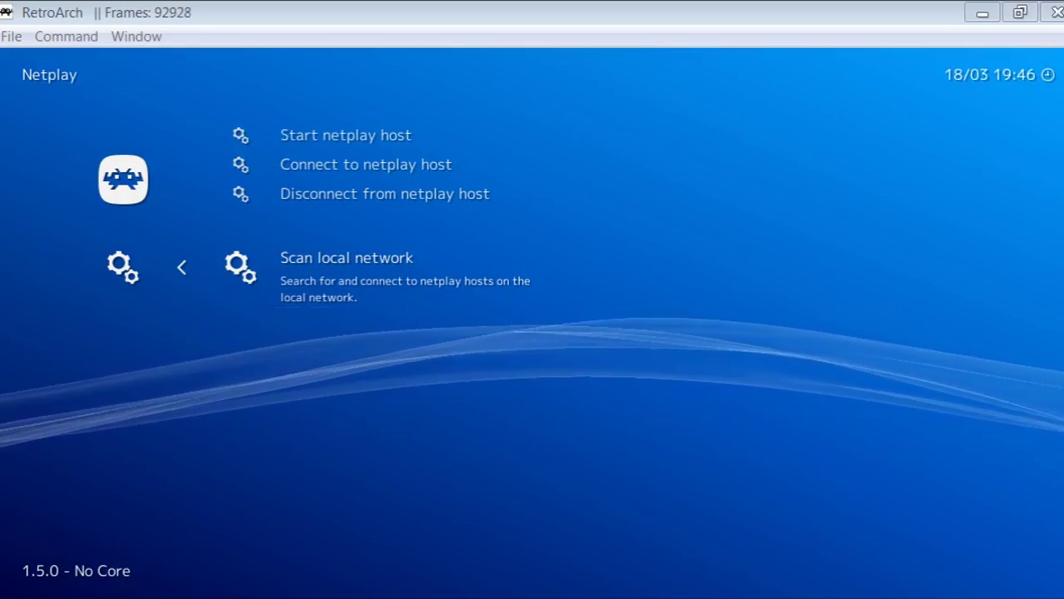
key(BackSpace)
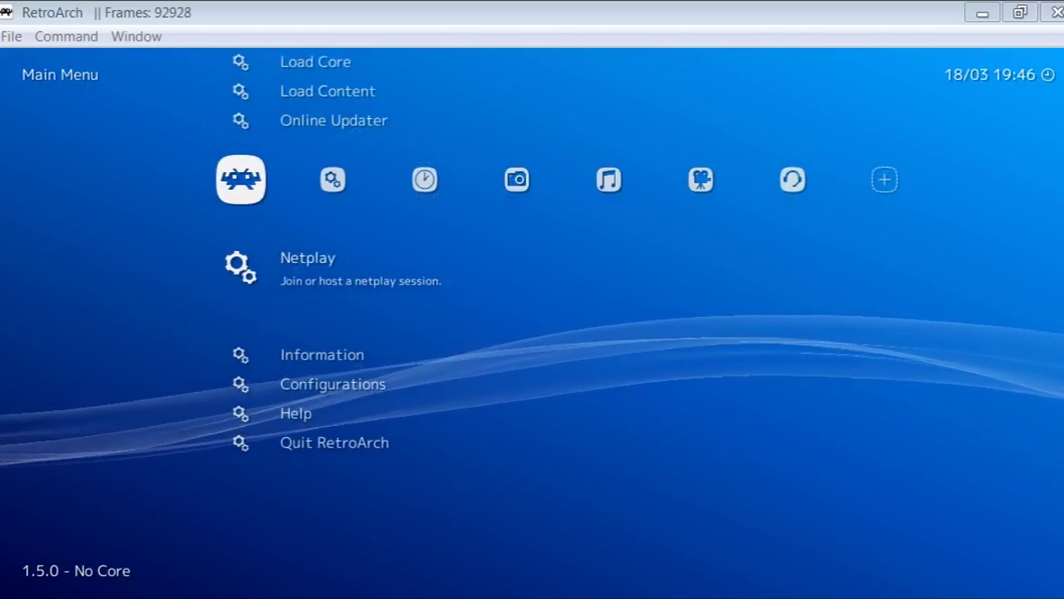
Step: Open the Network category in Settings
key(Right)
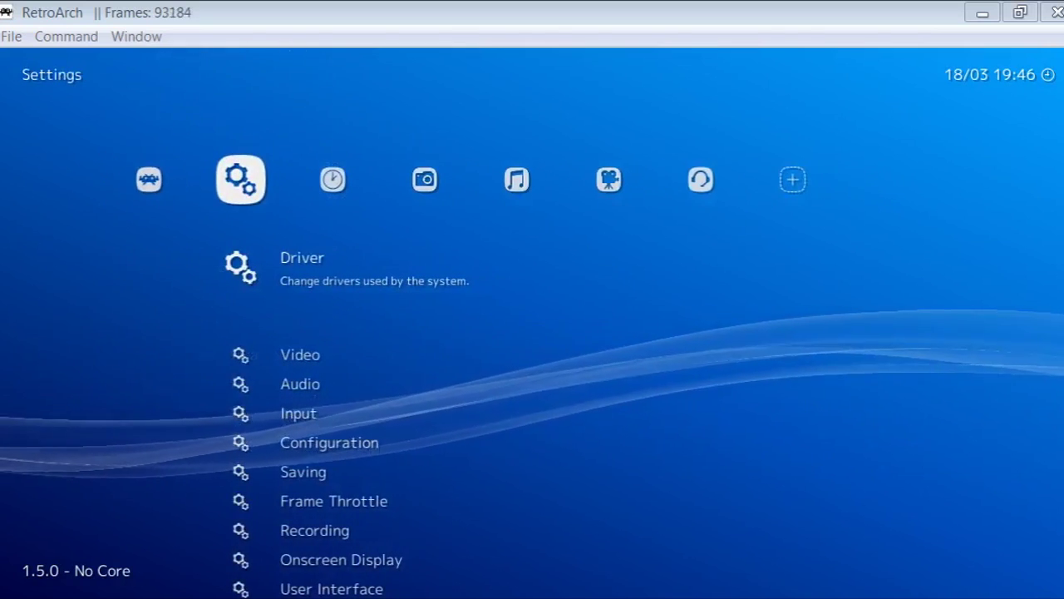
key(Left)
key(Right)
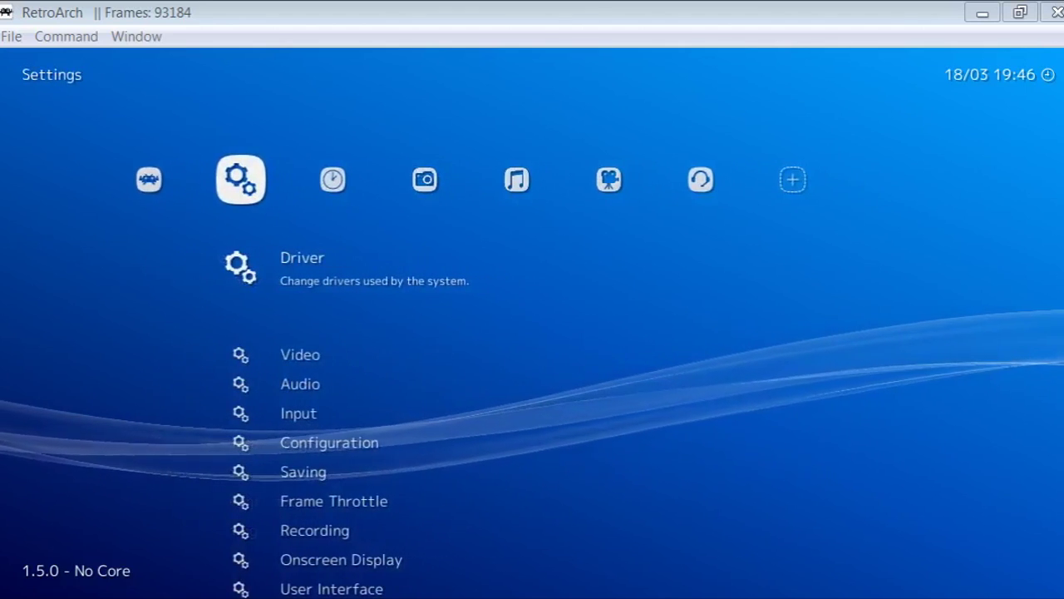
key(Down)
key(Down)
key(Down)
key(Down)
key(Down)
key(Down)
key(Down)
key(Down)
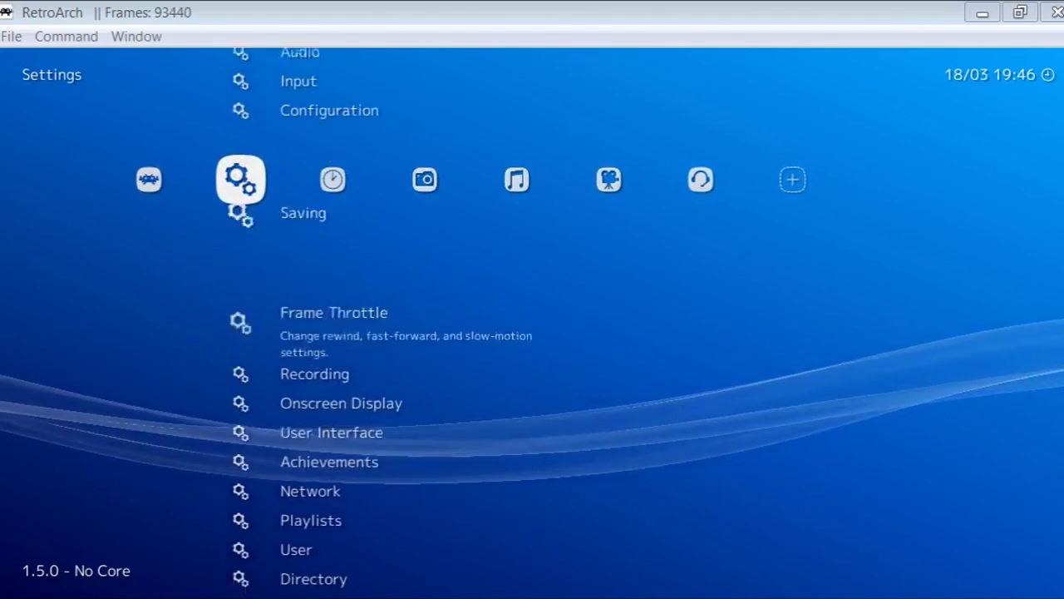
key(Down)
key(Down)
key(Down)
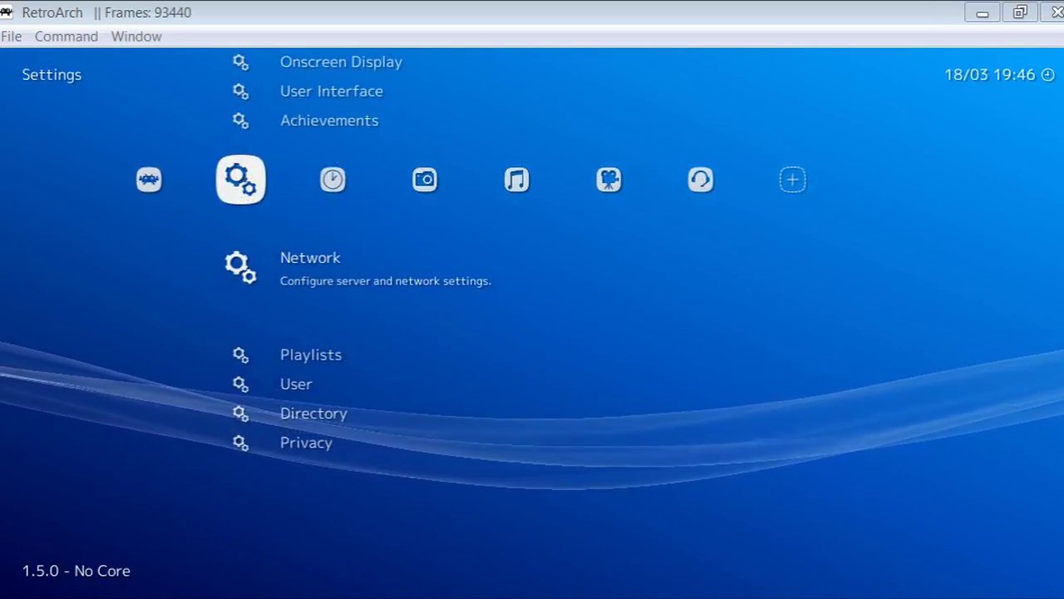
key(Return)
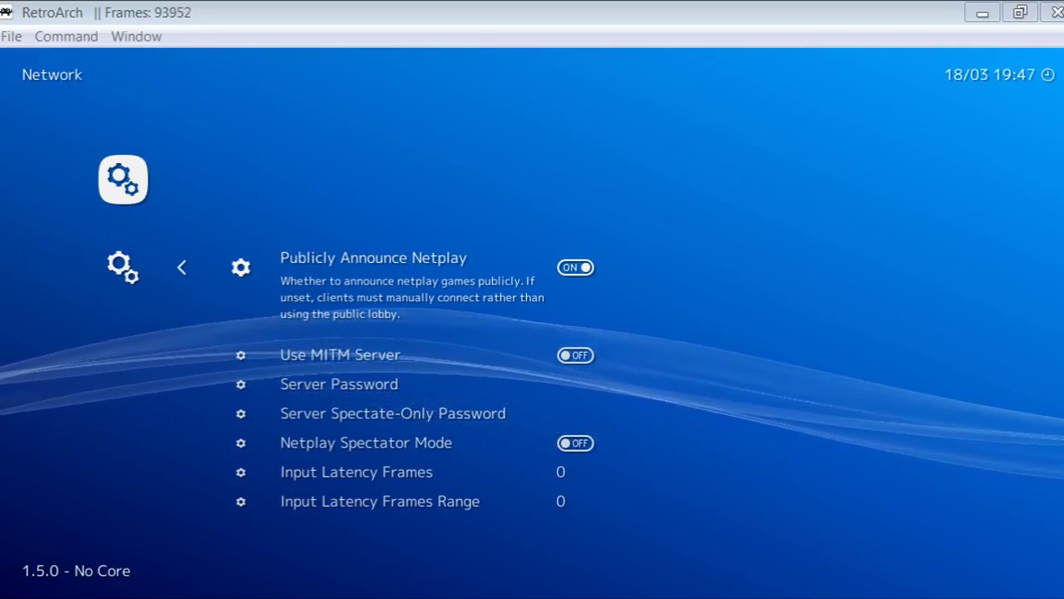
Step: Examine the descriptions of the network options from Use MITM Server through Input Latency Frames Range
key(Down)
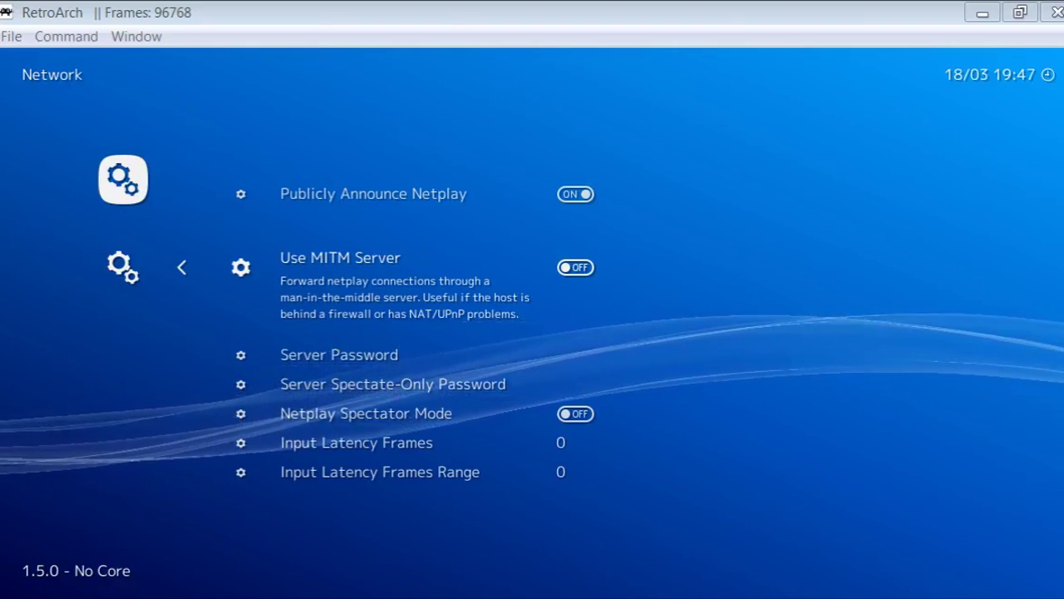
key(Down)
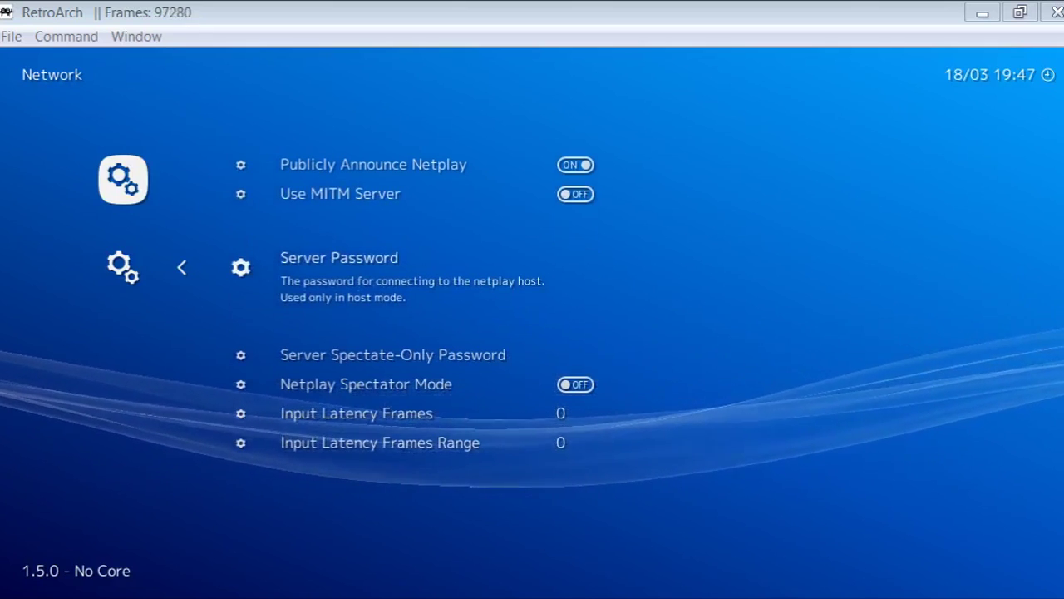
key(Down)
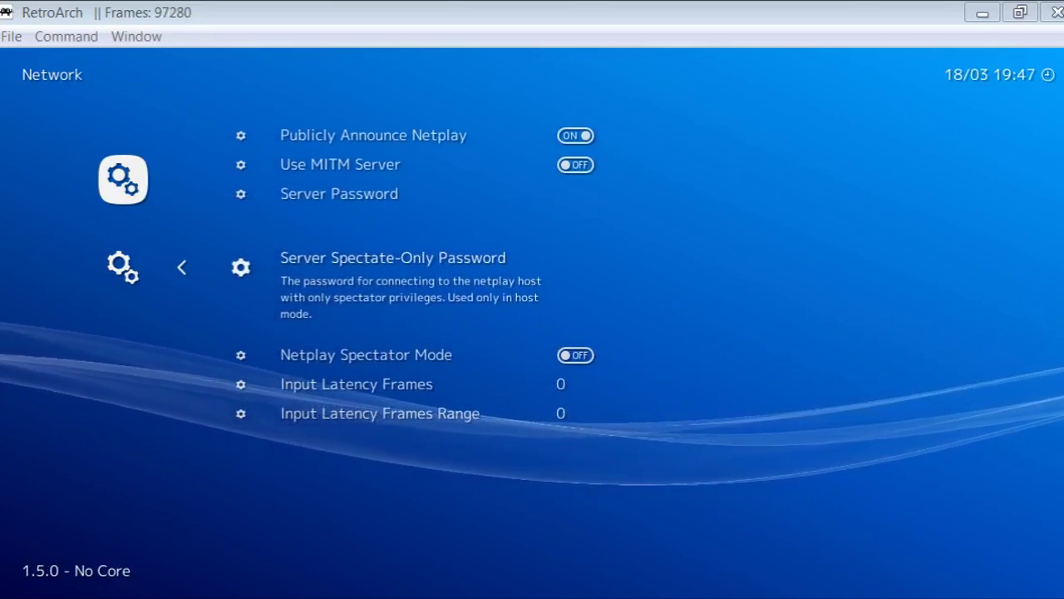
key(Down)
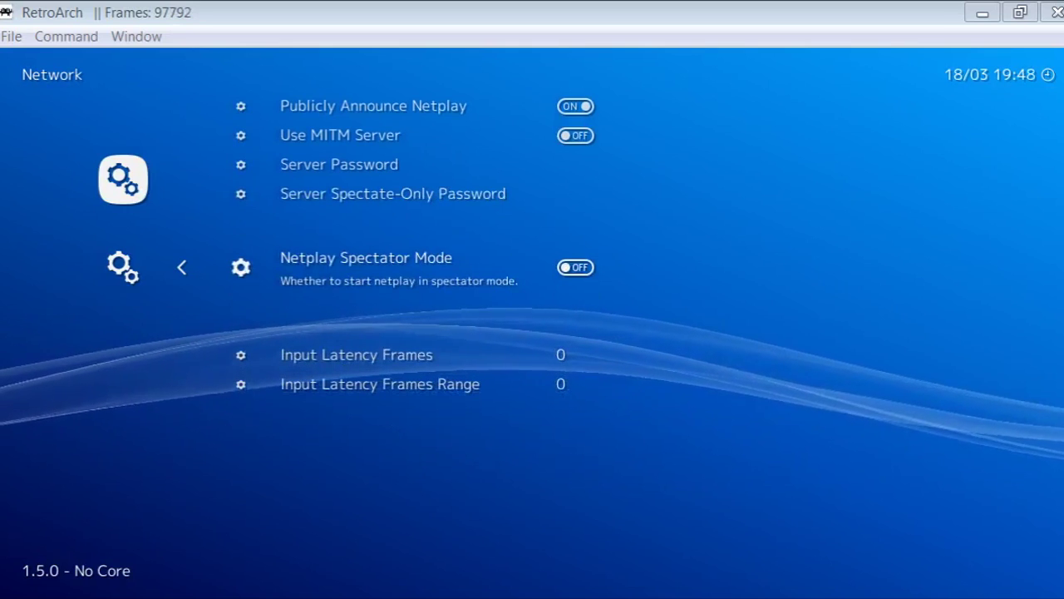
key(Down)
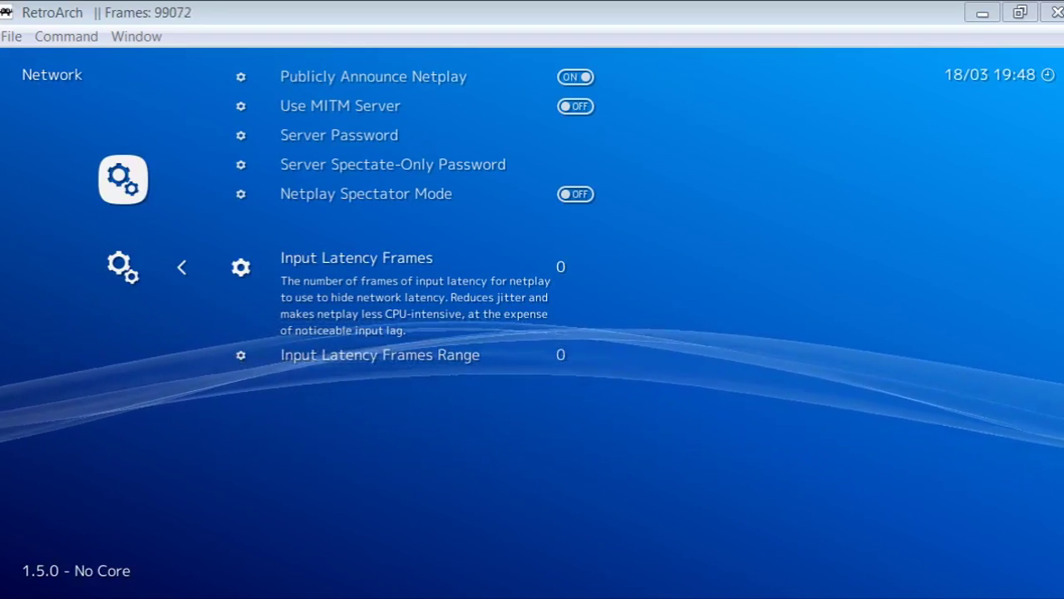
key(Down)
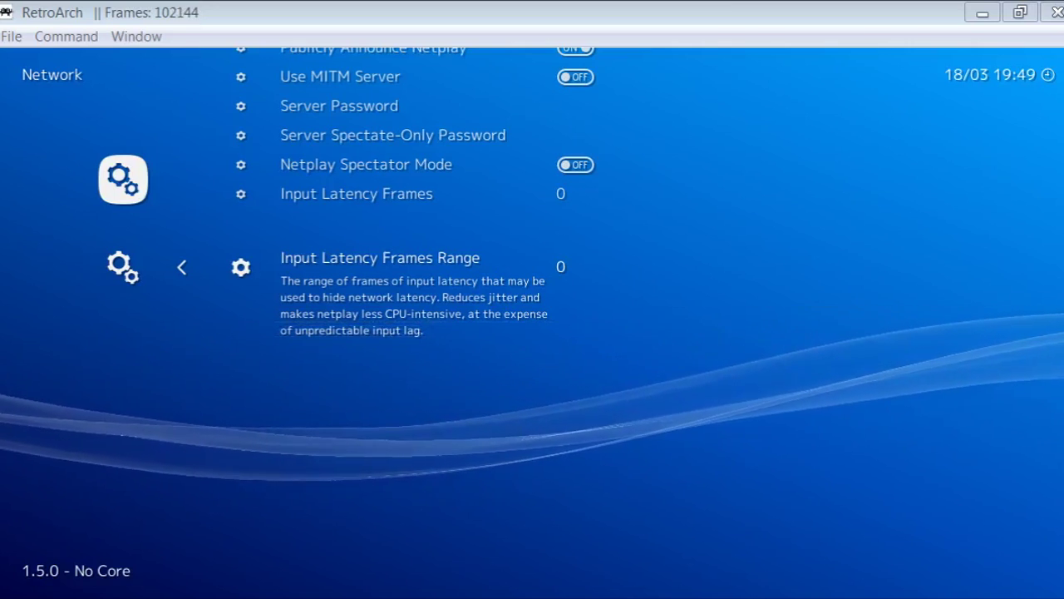
Step: Look back over the network options and return to the Settings list
key(Up)
key(Up)
key(Up)
key(Up)
key(Up)
key(Up)
key(Up)
key(Up)
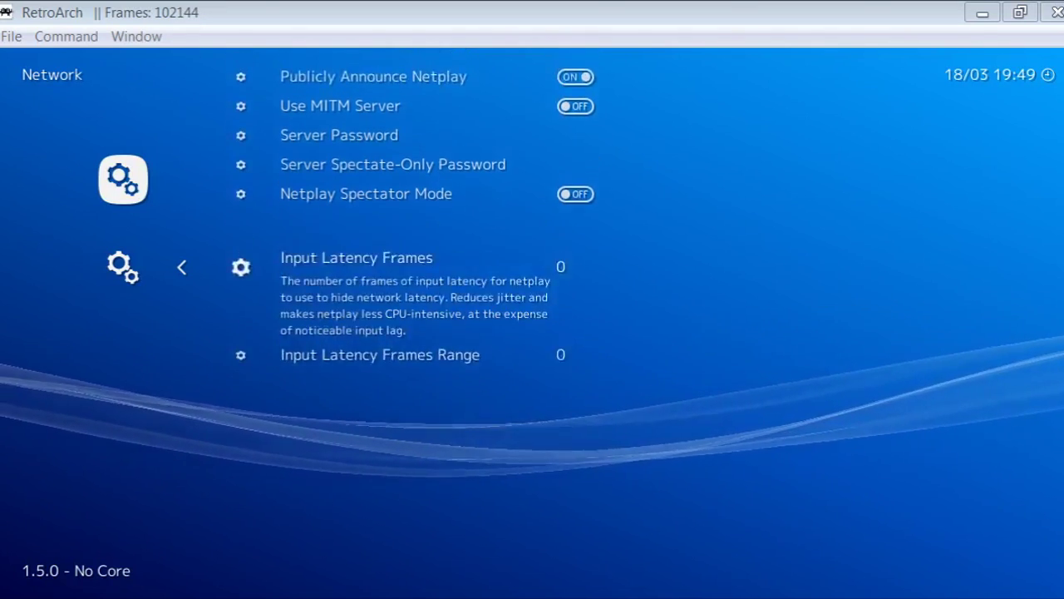
key(Down)
key(BackSpace)
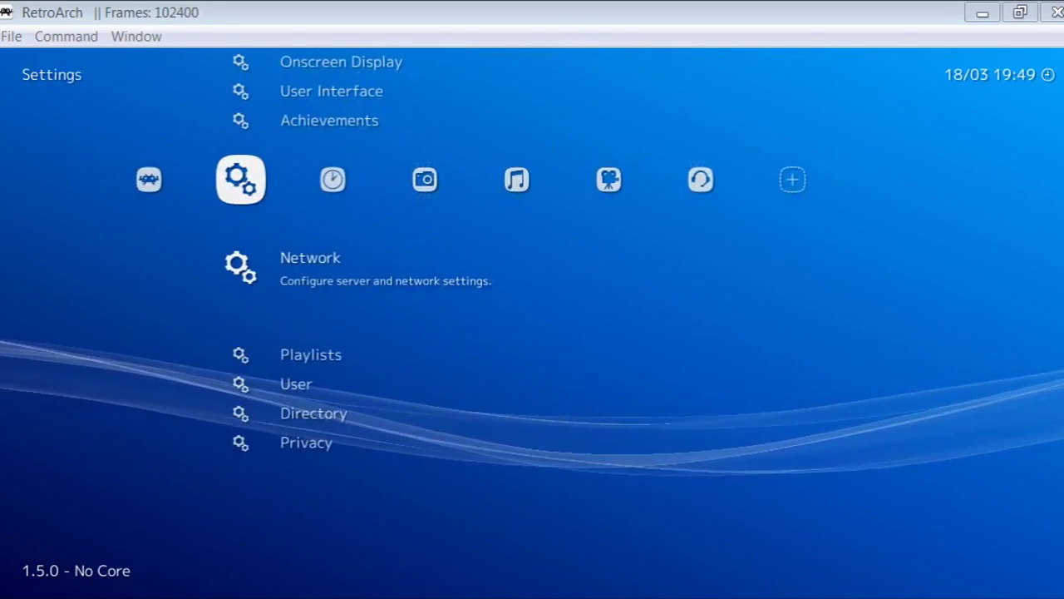
Step: Go from Settings to Netplay Rooms and check the start-host and refresh options
key(Right)
key(Left)
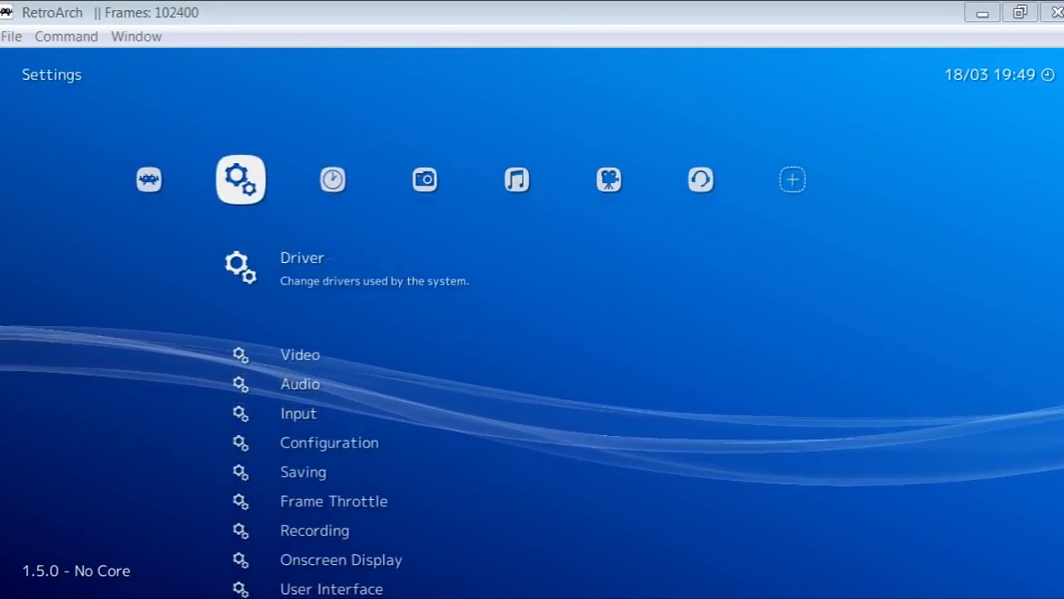
key(Down)
key(Right)
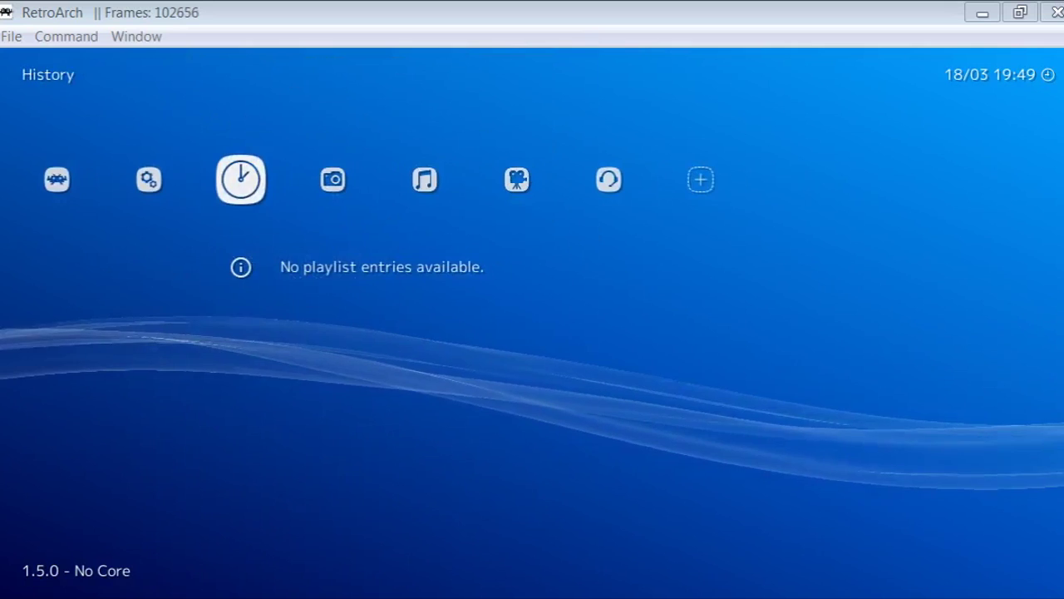
key(Right)
key(Right)
key(Right)
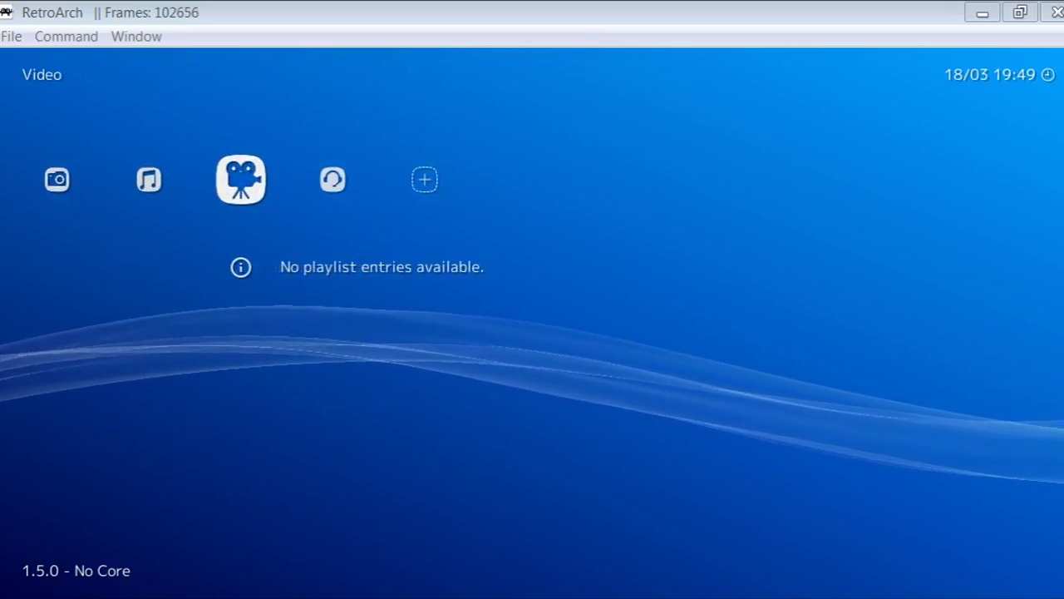
key(Right)
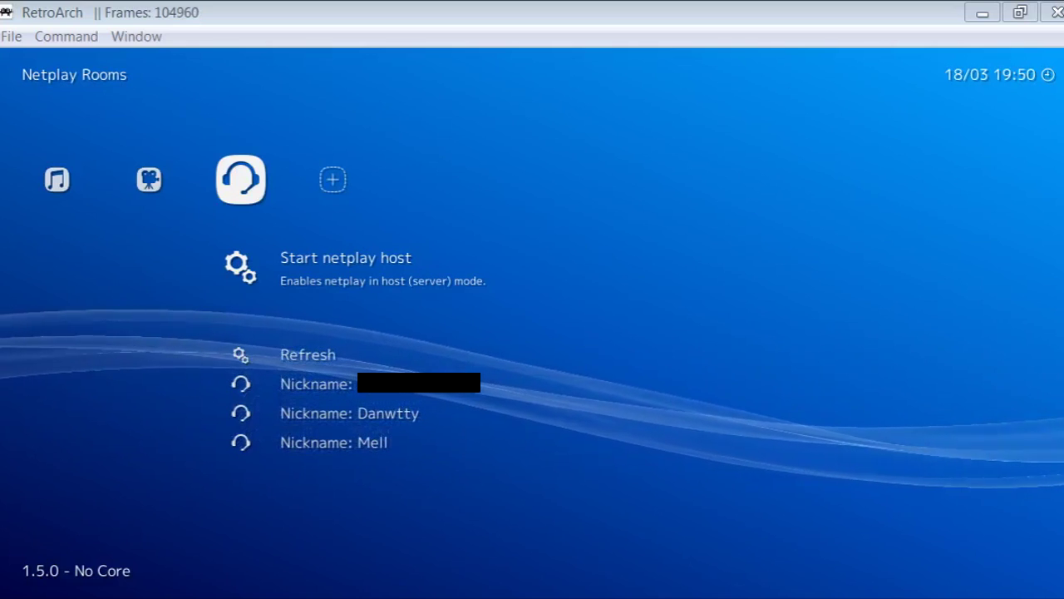
key(Down)
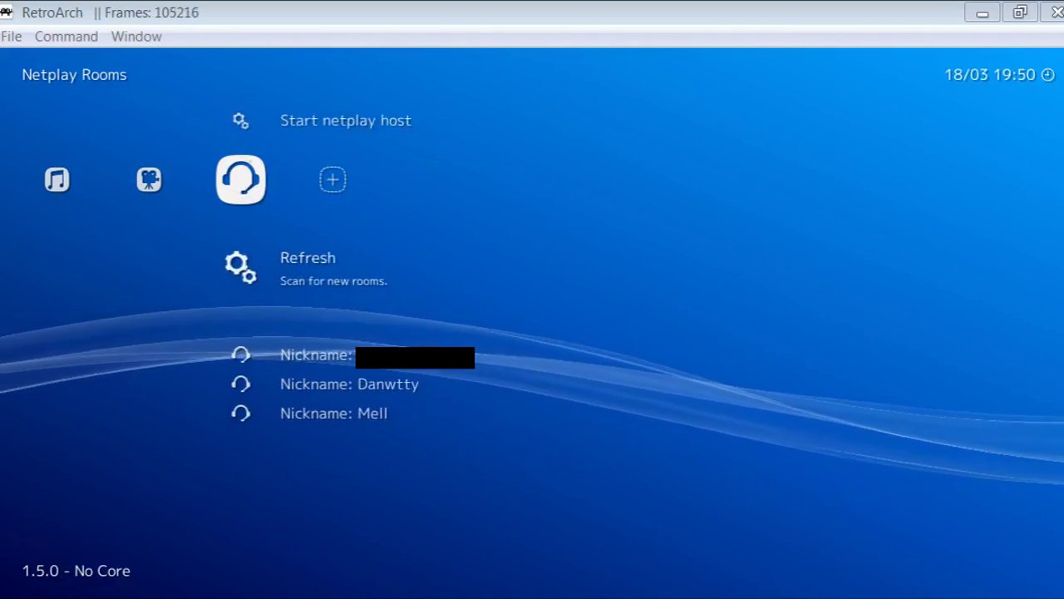
key(Up)
key(Left)
key(Right)
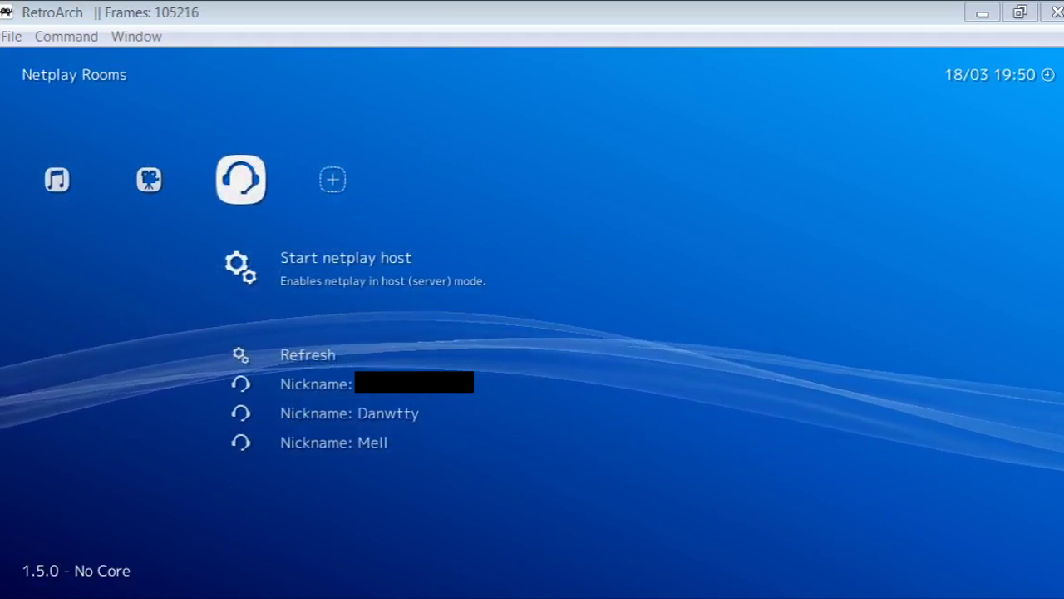
Step: Go back from Netplay Rooms to the Main Menu
key(Left)
key(Left)
key(Left)
key(Left)
key(Left)
key(Left)
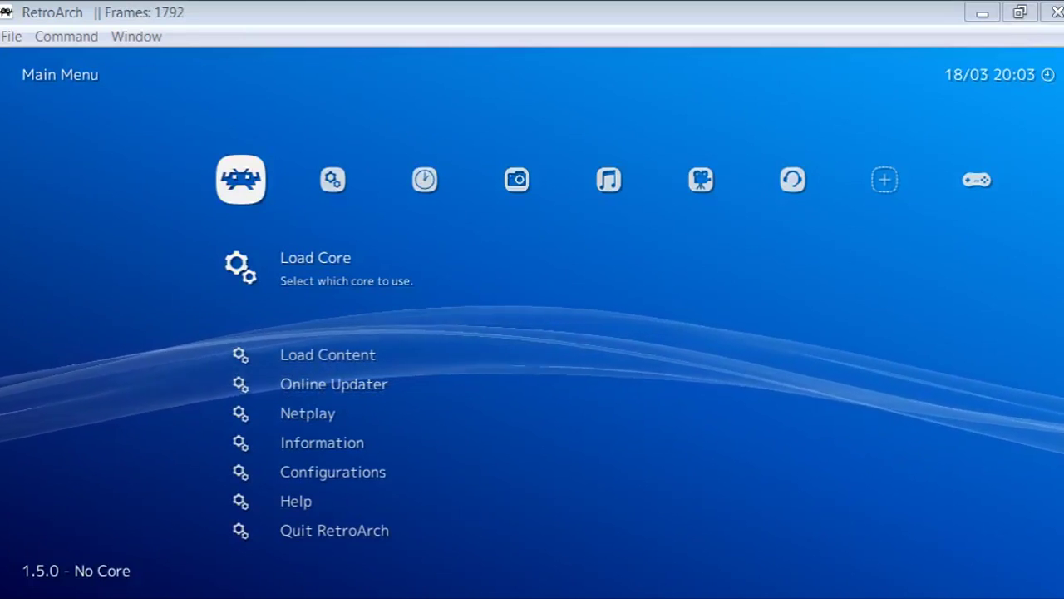
Step: Open Netplay Rooms from the Main Menu
key(Right)
key(Right)
key(Right)
key(Right)
key(Right)
key(Right)
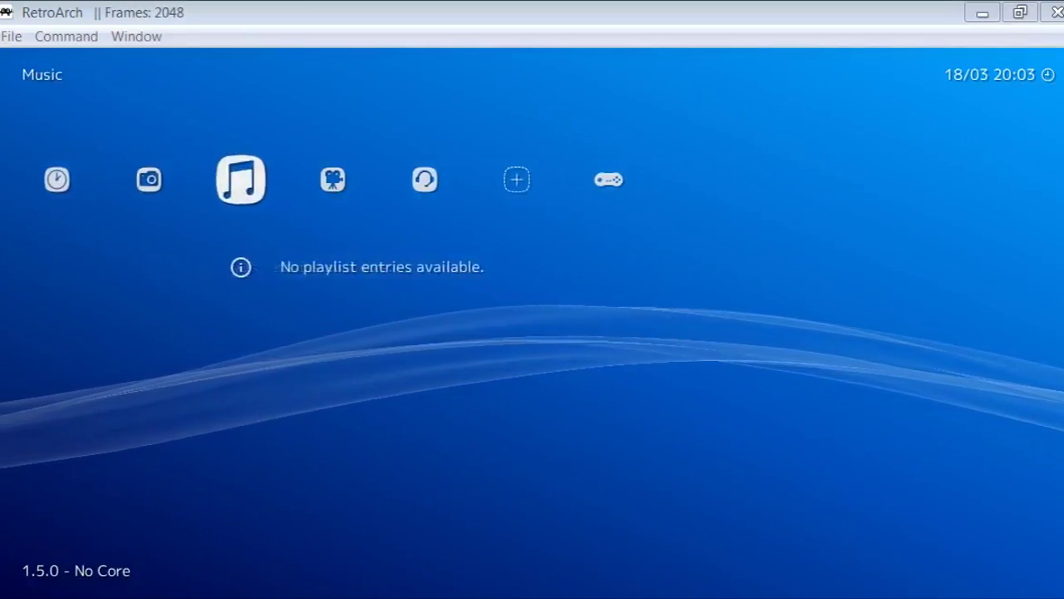
Step: Examine the core and game details of the listed rooms and go back over the host and refresh options
key(Down)
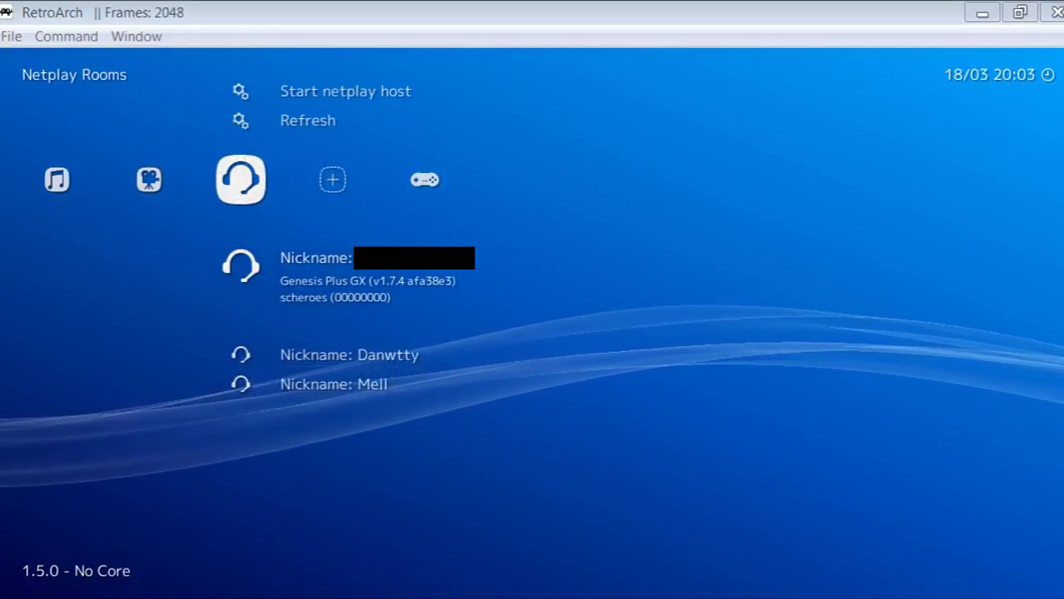
key(Down)
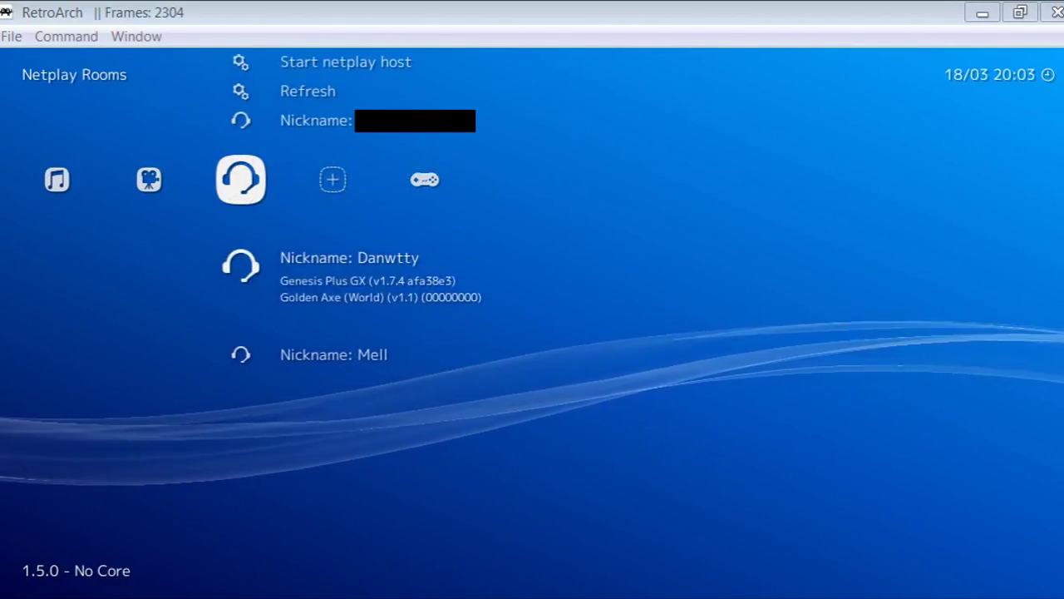
key(Up)
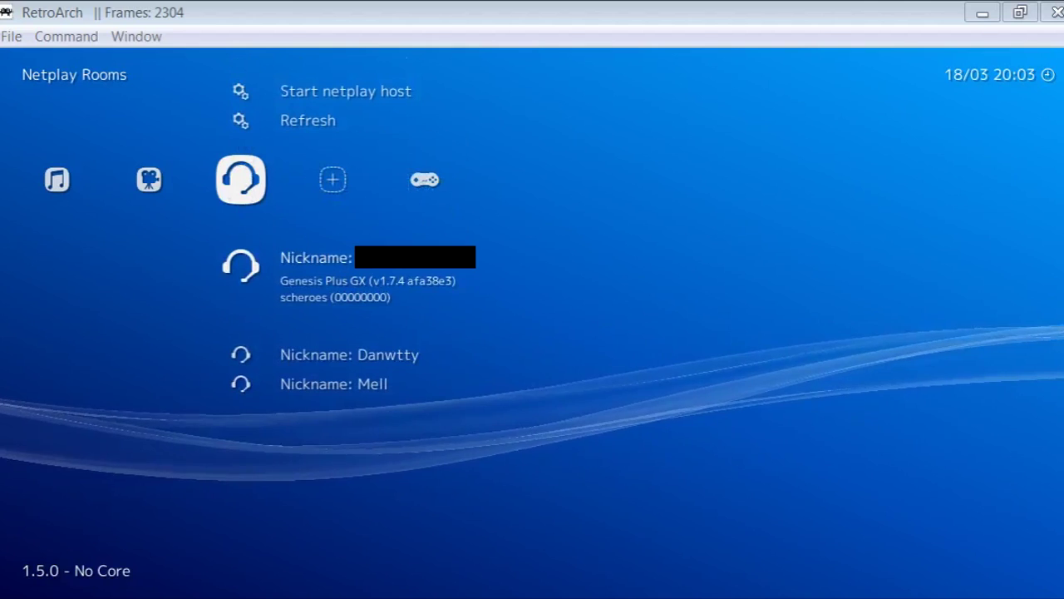
key(Up)
key(Up)
key(Down)
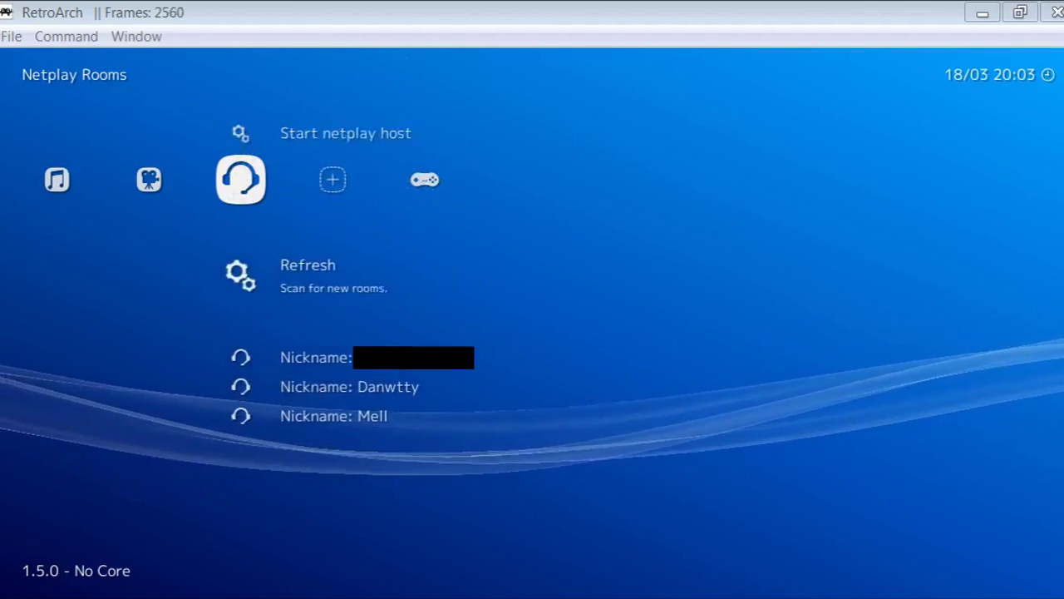
key(Down)
key(Down)
key(Down)
key(Down)
key(Down)
key(Up)
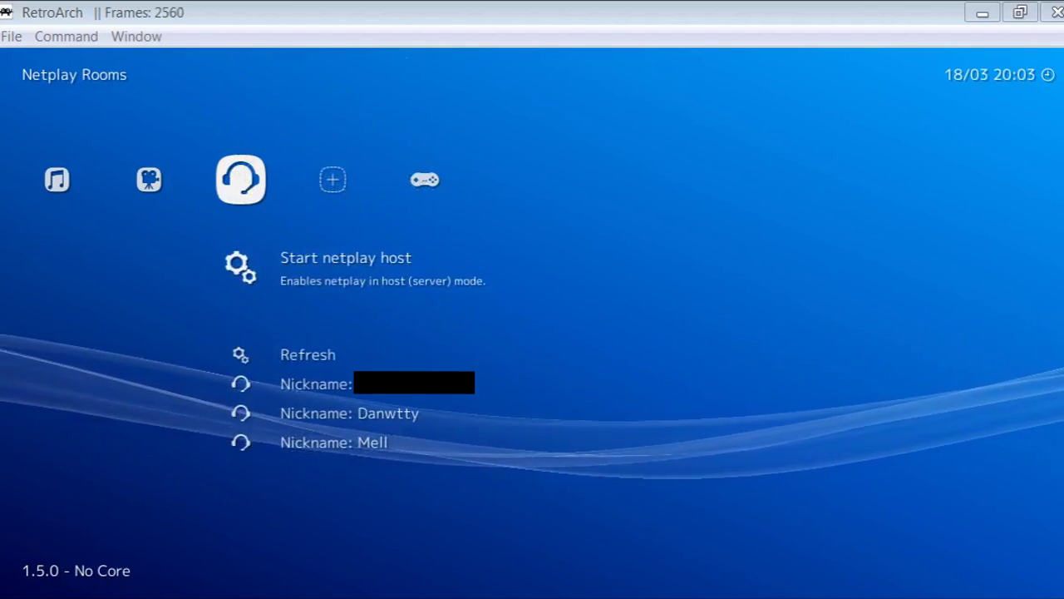
Step: Go from Netplay Rooms to Settings and open the Username entry in the User settings
key(Left)
key(Left)
key(Left)
key(Left)
key(Left)
key(Left)
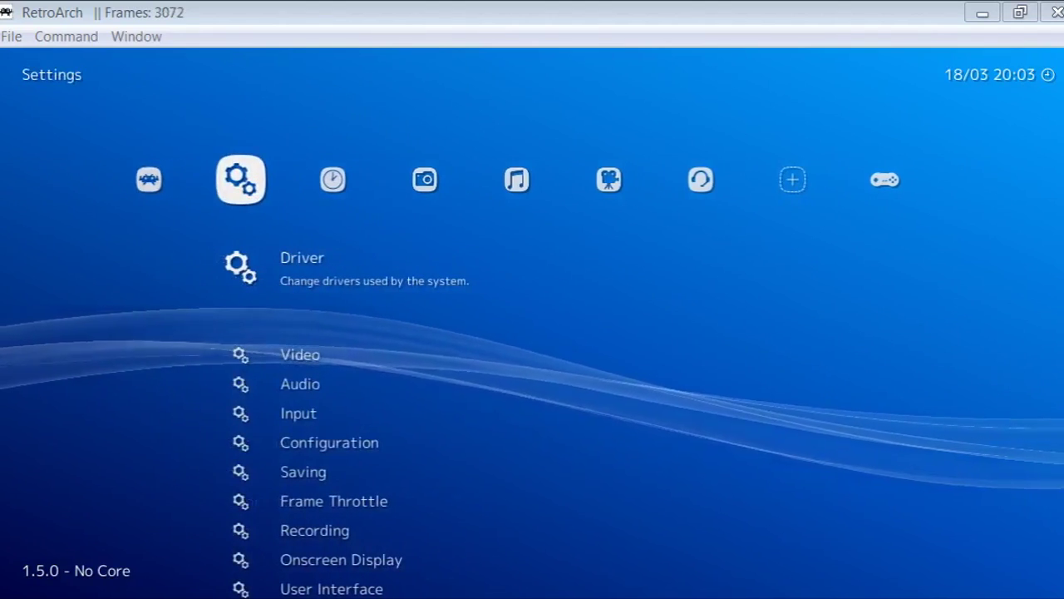
key(Down)
key(Down)
key(Down)
key(Down)
key(Down)
key(Down)
key(Down)
key(Down)
key(Down)
key(Down)
key(Down)
key(Down)
key(Down)
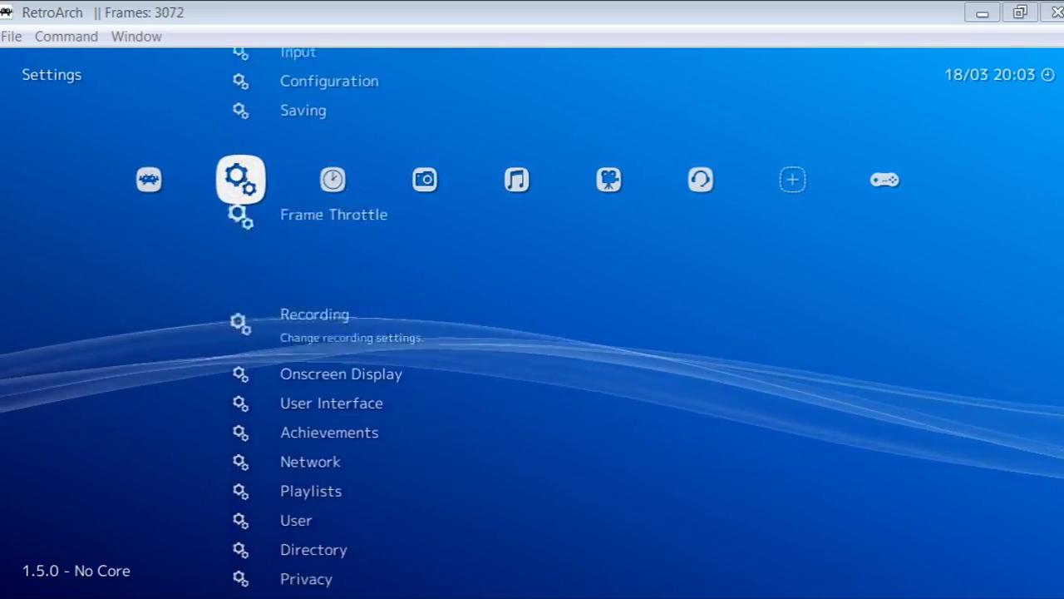
key(Return)
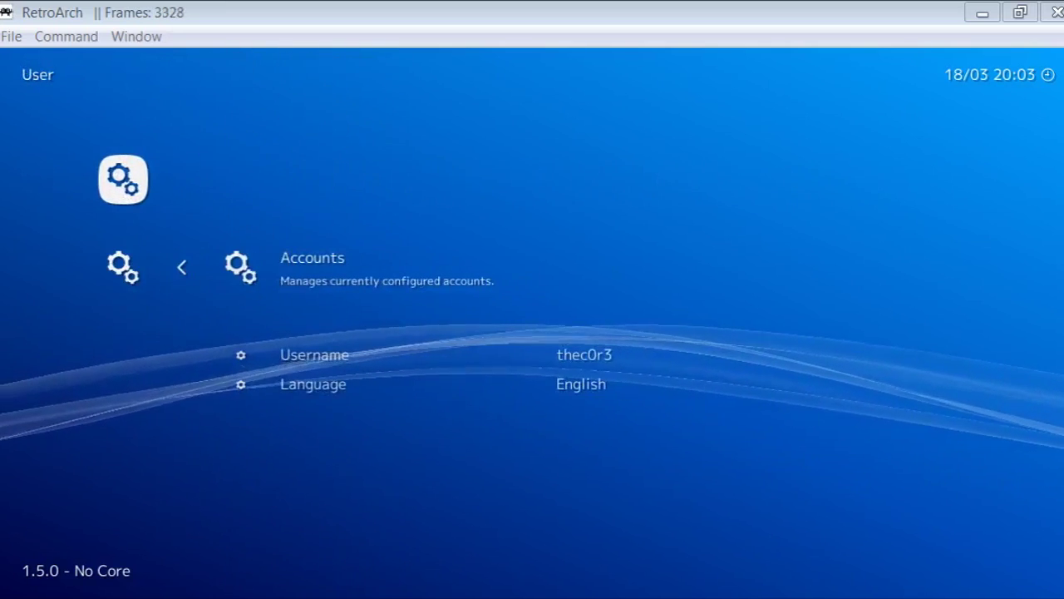
key(Return)
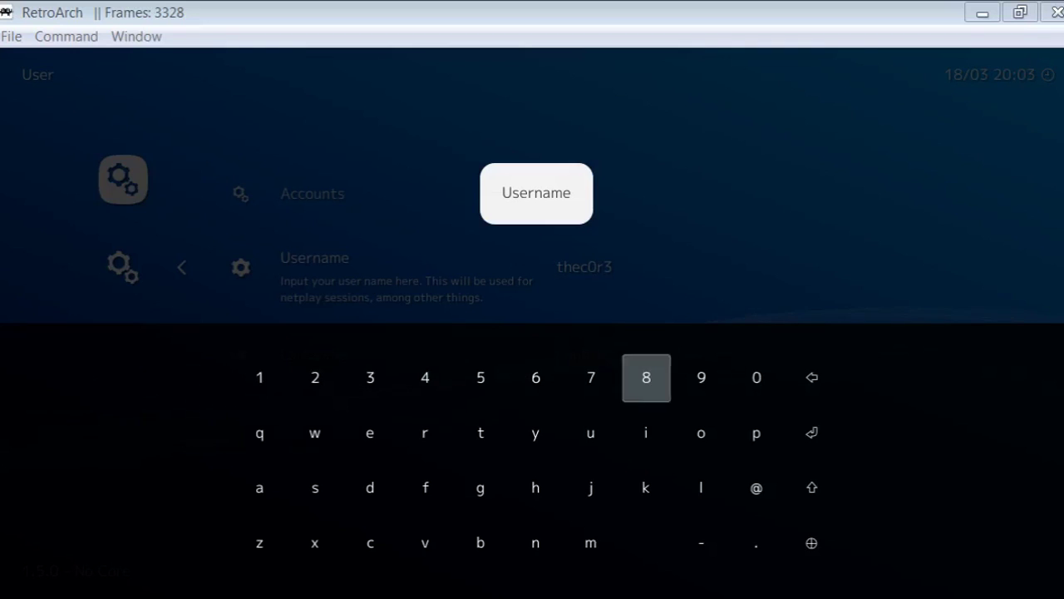
Step: Leave the Username entry and return to Netplay Rooms, selecting the first room in the list
key(BackSpace)
key(BackSpace)
key(Right)
key(Right)
key(Right)
key(Right)
key(Right)
key(Down)
key(Down)
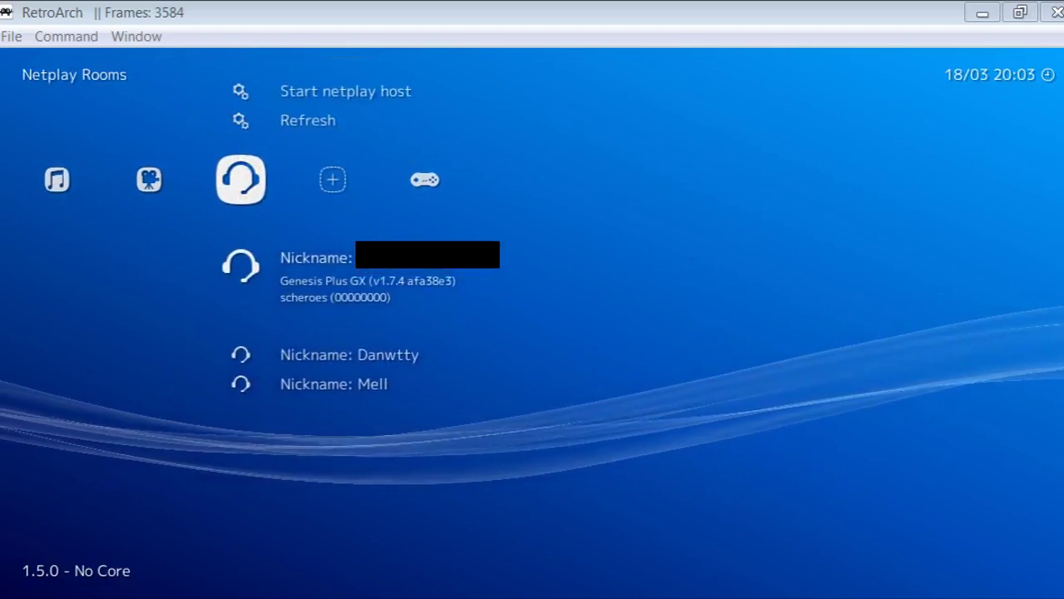
Step: Check the room details and the start-host and refresh options in Netplay Rooms
key(Down)
key(Up)
key(Up)
key(Down)
key(Up)
key(Left)
key(Right)
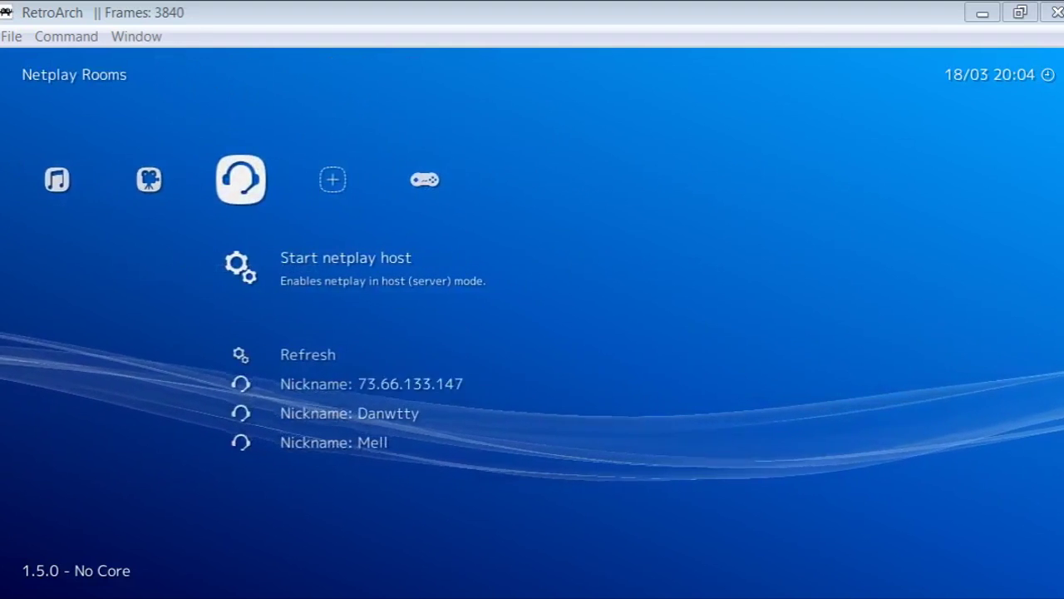
Step: Go back from Netplay Rooms to the Main Menu
key(Left)
key(Left)
key(Left)
key(Left)
key(Left)
key(Left)
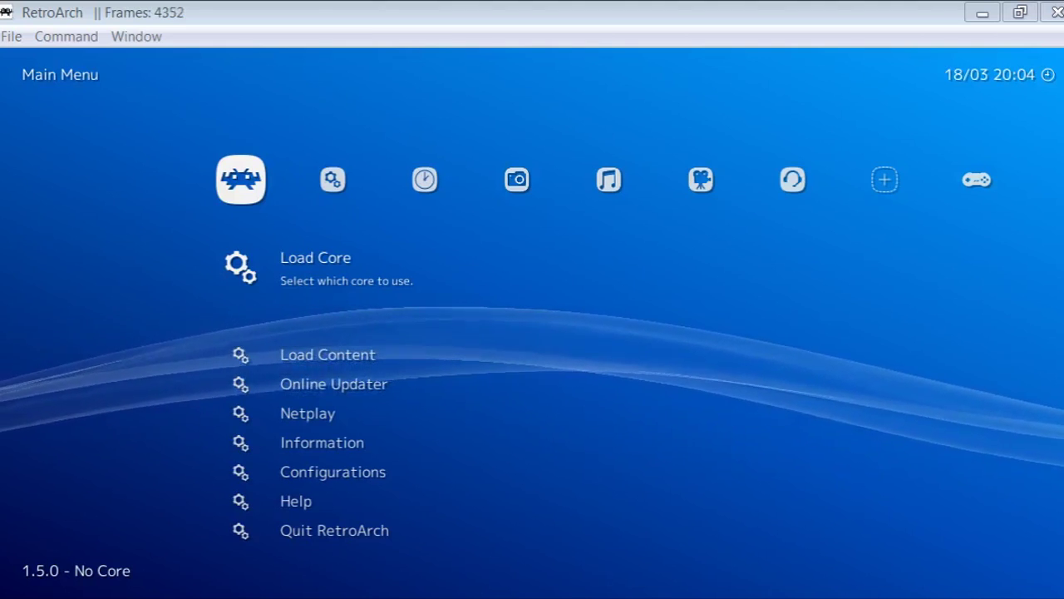
Step: Open the Core Updater within the Main Menu's Online Updater
key(Down)
key(Down)
key(Up)
key(Up)
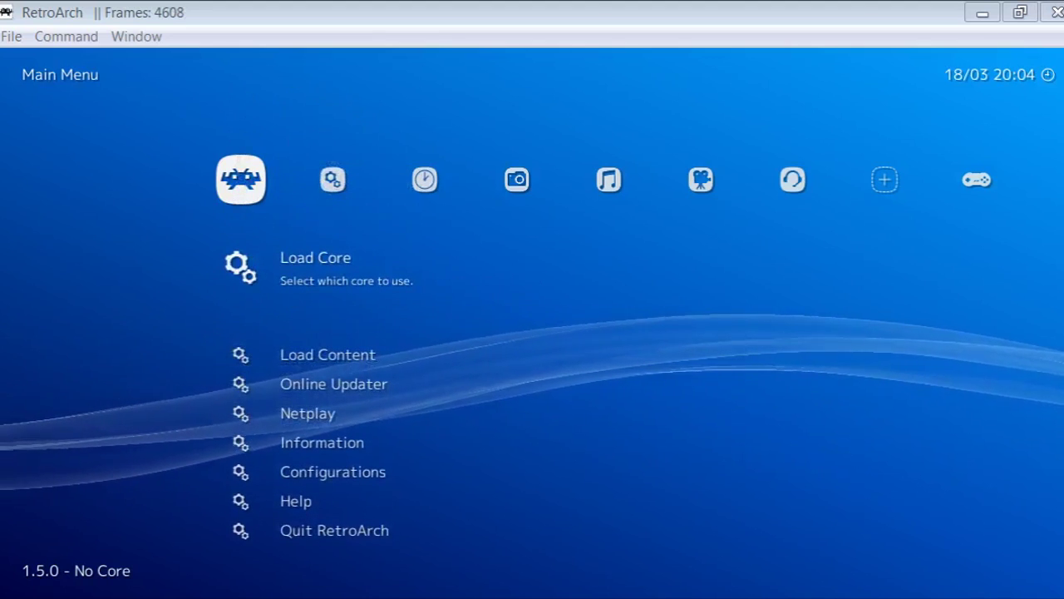
key(Down)
key(Down)
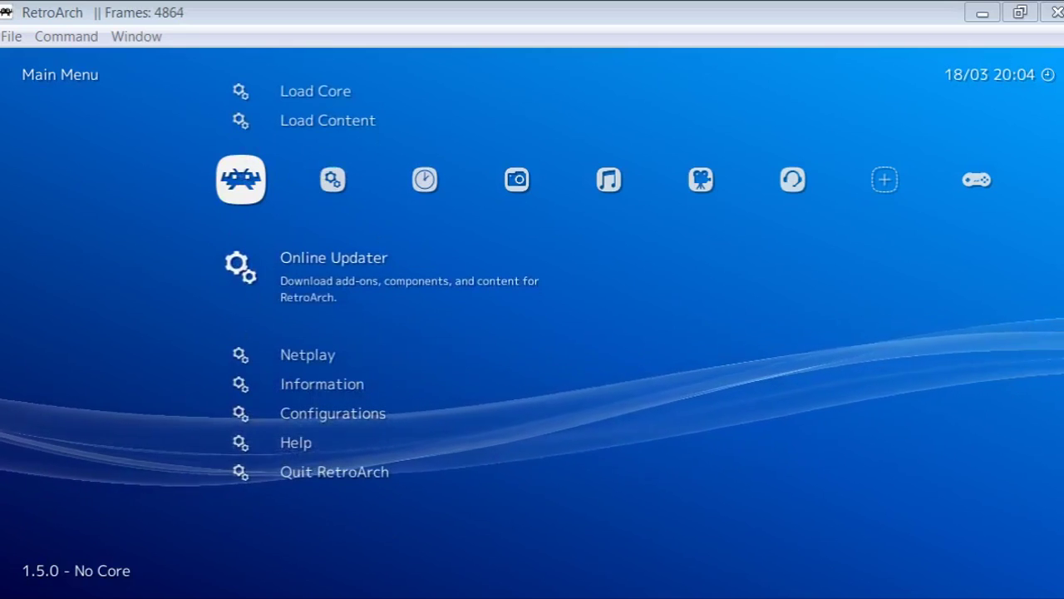
key(Down)
key(Up)
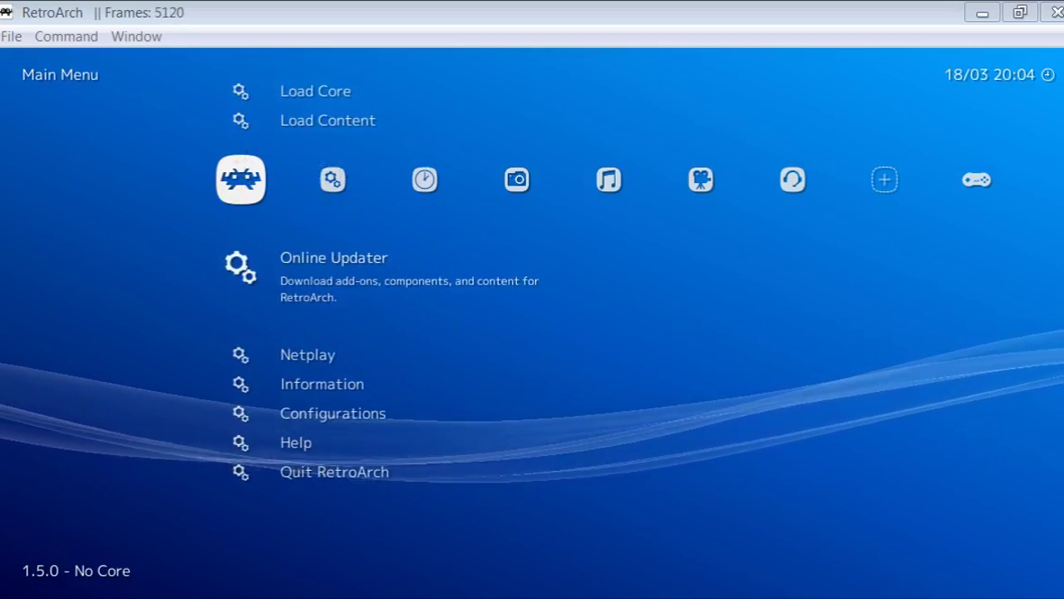
key(Return)
key(Down)
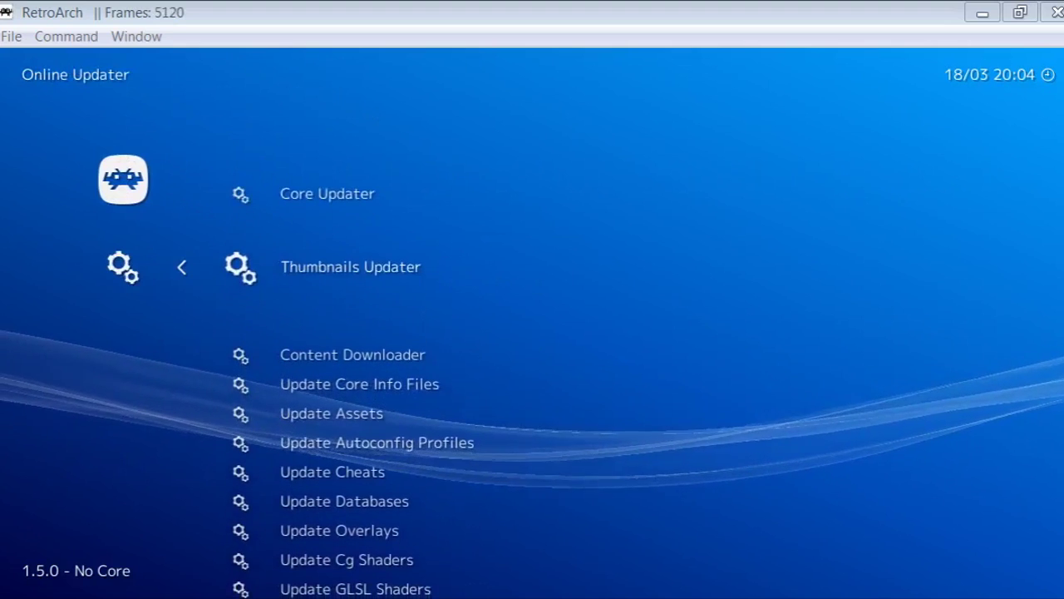
key(Up)
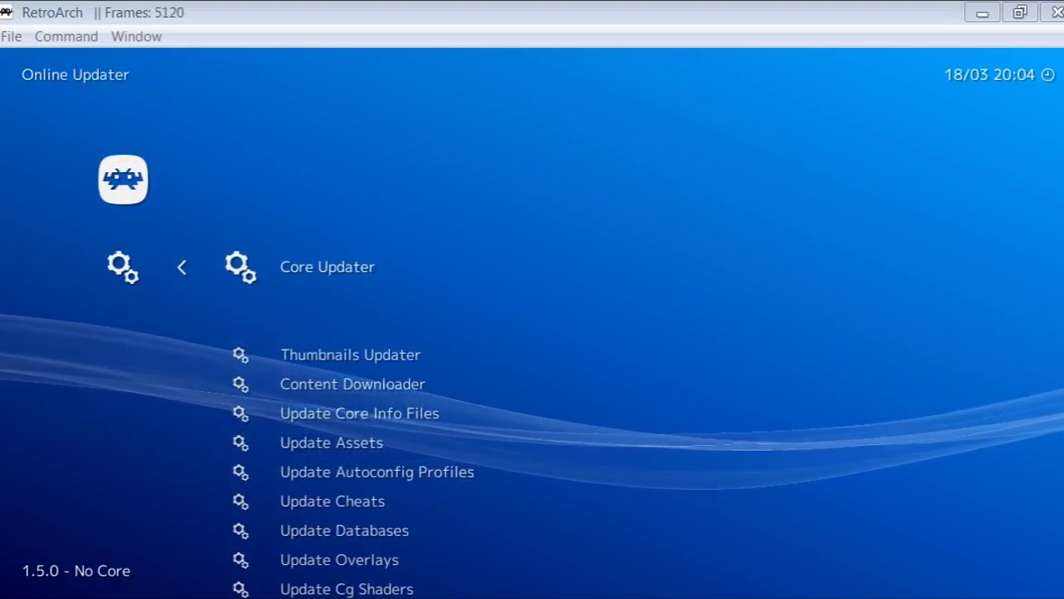
key(Return)
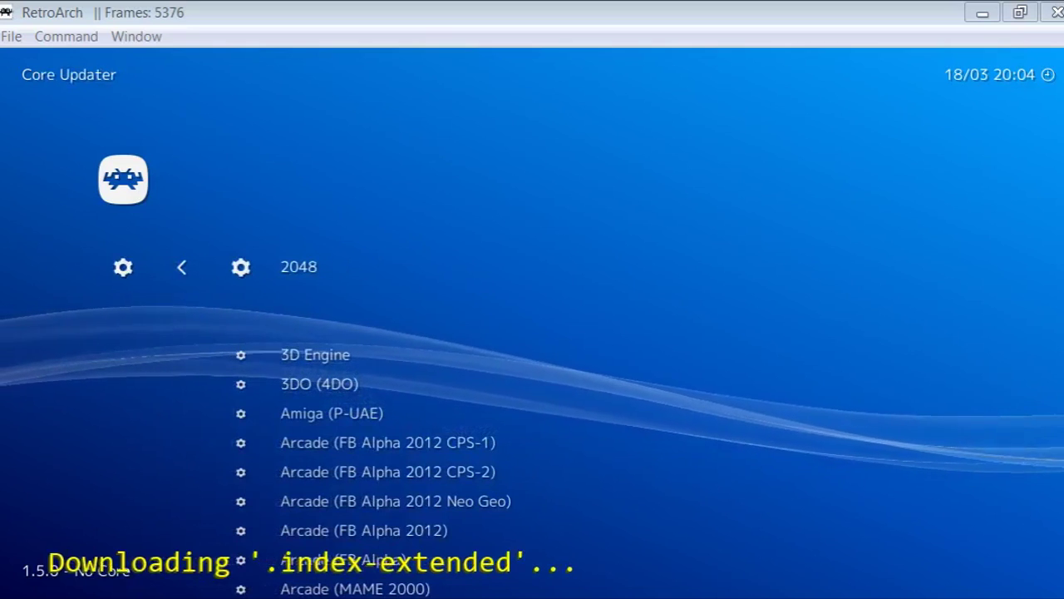
Step: Look through the downloadable cores, from 2048 down to Sega MS/MD/CD/32X (PicoDrive)
key(Down)
key(Down)
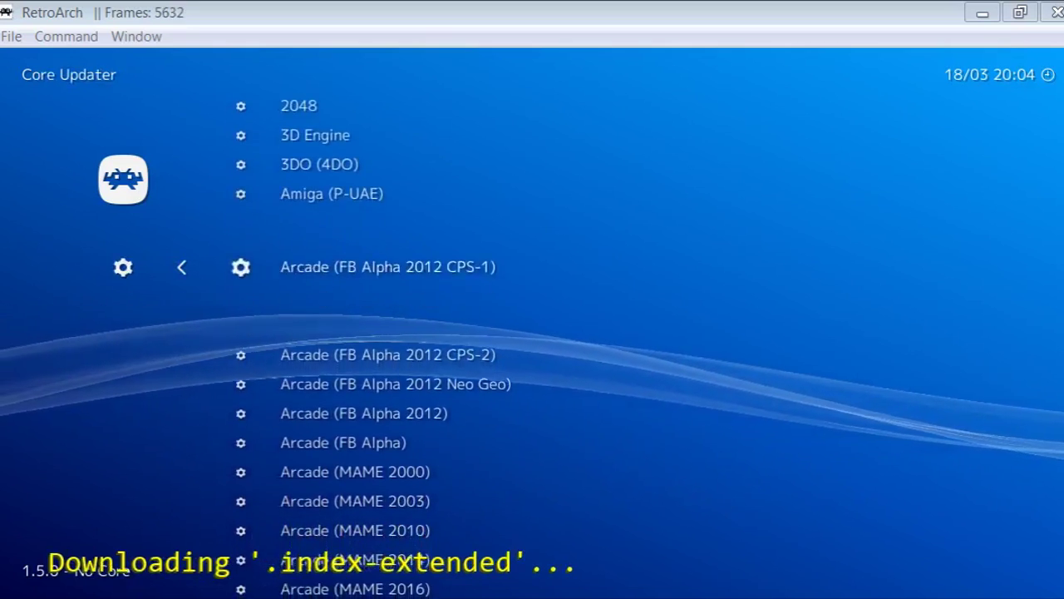
key(Down)
key(Down)
key(Down)
key(Down)
key(Down)
key(Down)
key(Down)
key(Down)
key(Down)
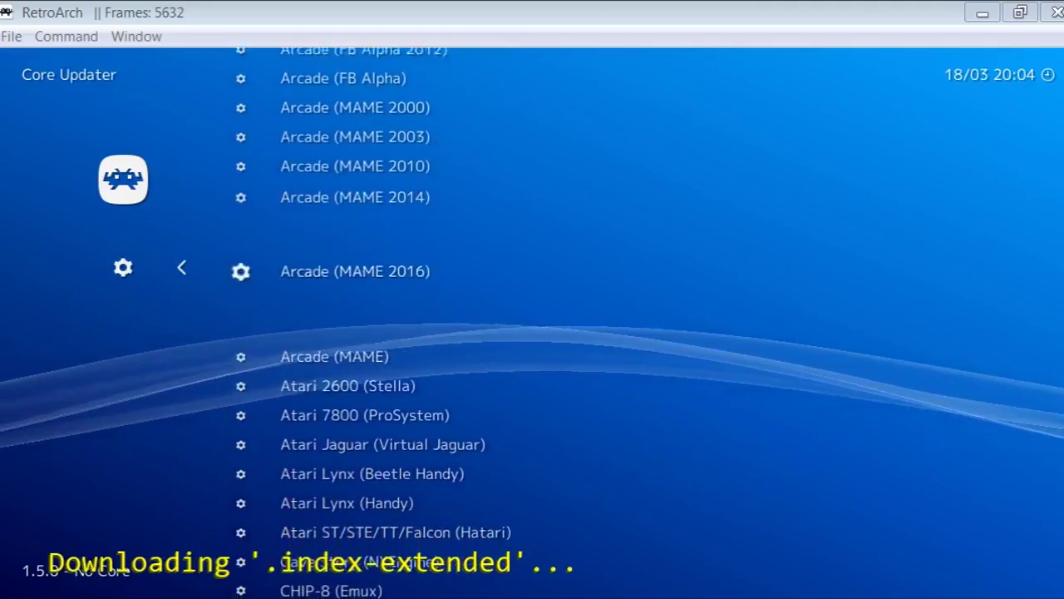
key(Down)
key(Down)
key(Down)
key(Down)
key(Down)
key(Down)
key(Down)
key(Down)
key(Down)
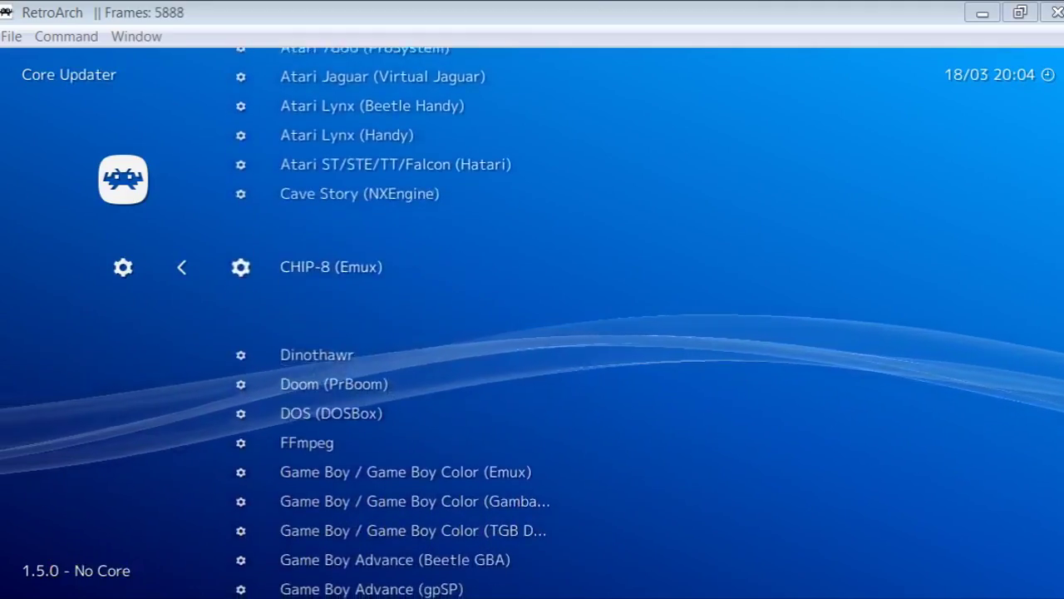
key(Down)
key(Down)
key(Down)
key(Down)
key(Down)
key(Down)
key(Down)
key(Down)
key(Down)
key(Down)
key(Down)
key(Down)
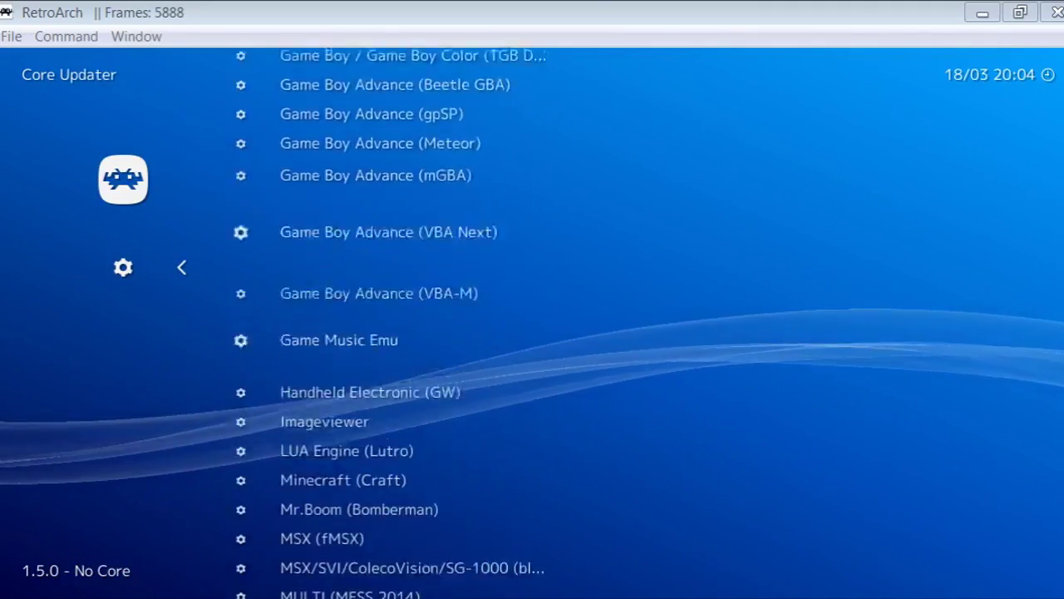
key(Down)
key(Down)
key(Down)
key(Down)
key(Down)
key(Down)
key(Down)
key(Down)
key(Down)
key(Down)
key(Down)
key(Down)
key(Down)
key(Down)
key(Down)
key(Down)
key(Down)
key(Down)
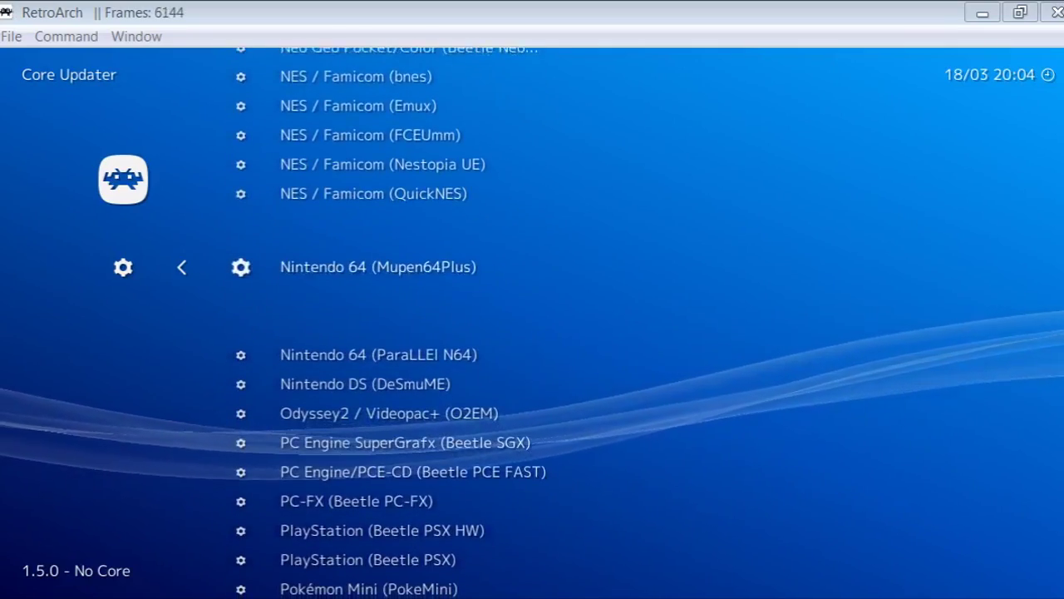
key(Down)
key(Down)
key(Down)
key(Down)
key(Down)
key(Down)
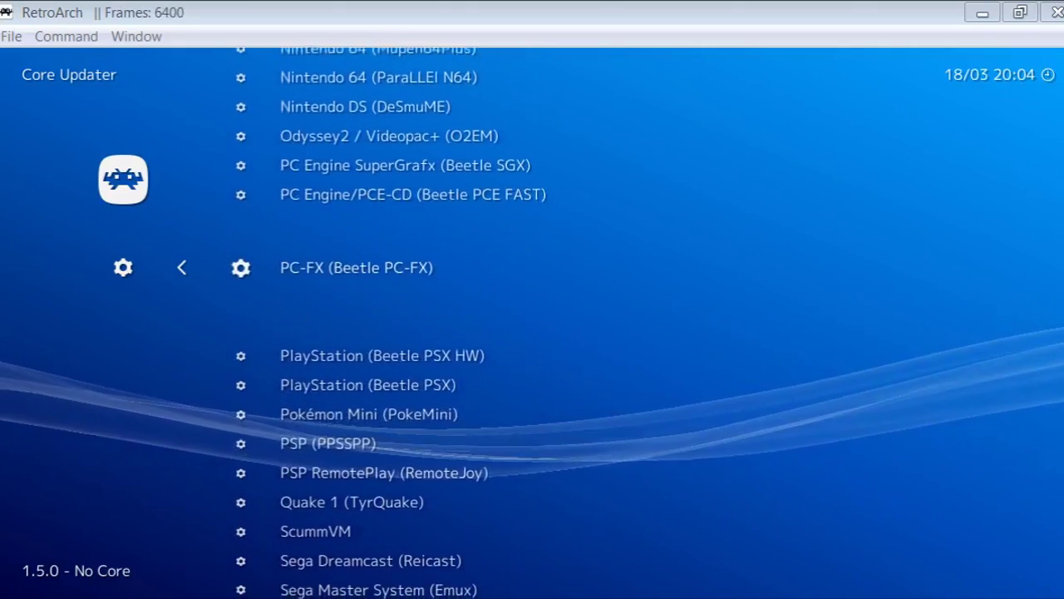
key(Down)
key(Down)
key(Down)
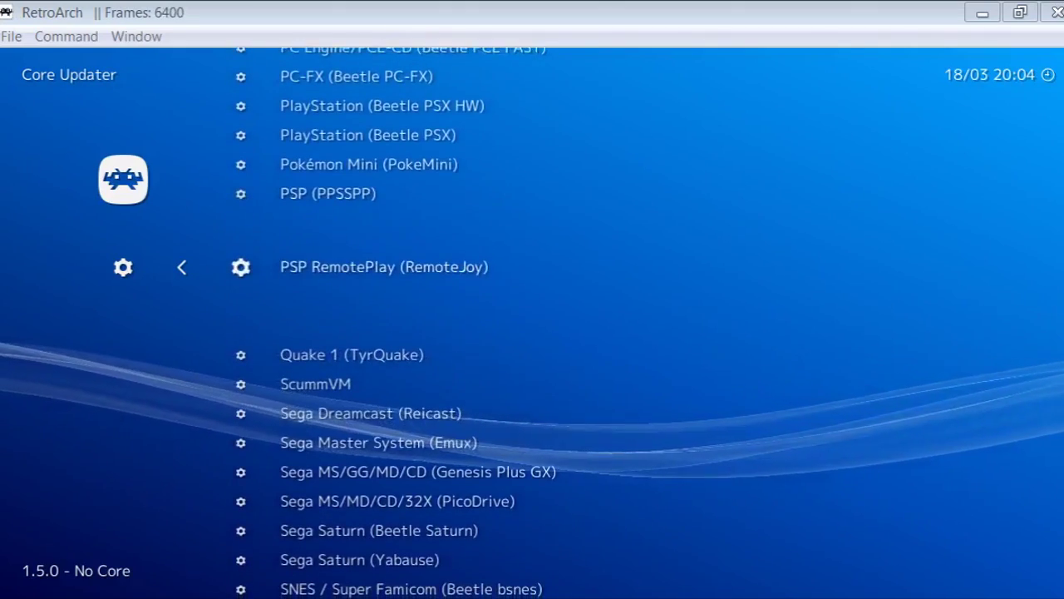
key(Down)
key(Down)
key(Down)
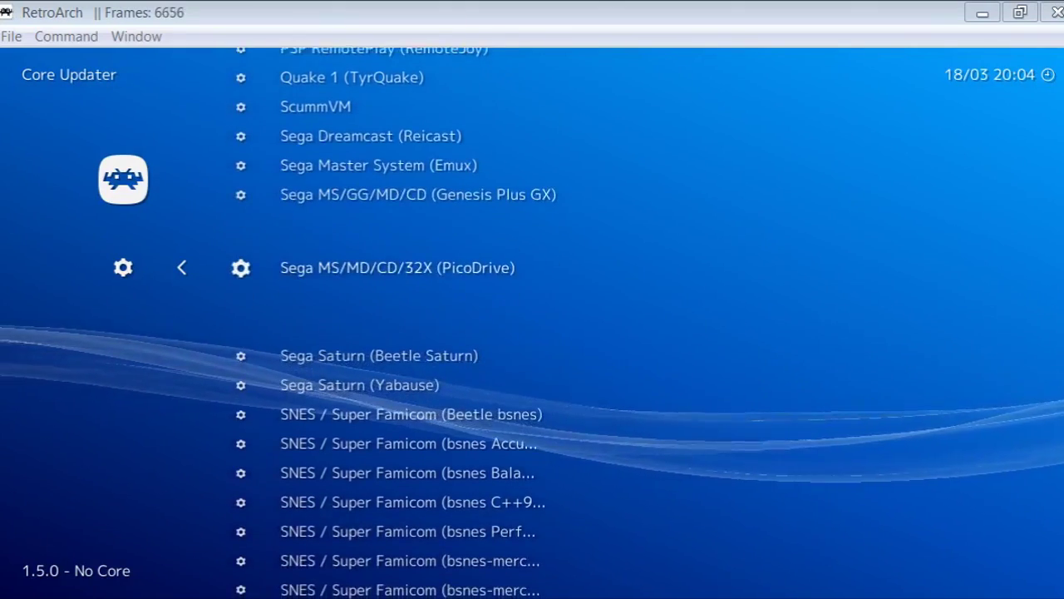
Step: Review the Genesis Plus GX and PicoDrive entries among the Sega cores
key(Return)
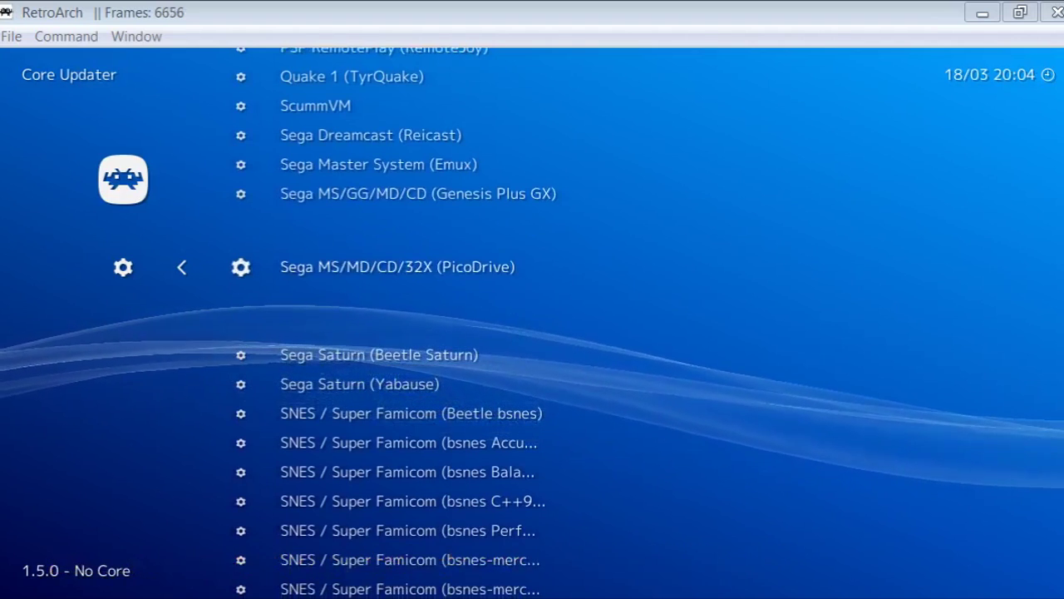
key(Up)
key(Return)
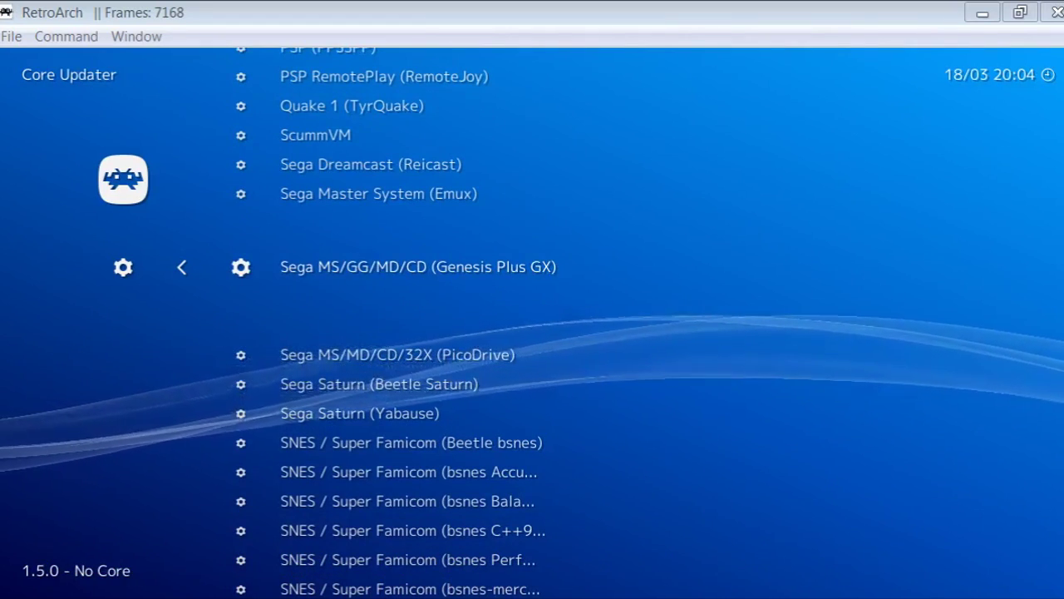
key(Down)
key(Down)
key(Up)
key(Up)
key(Down)
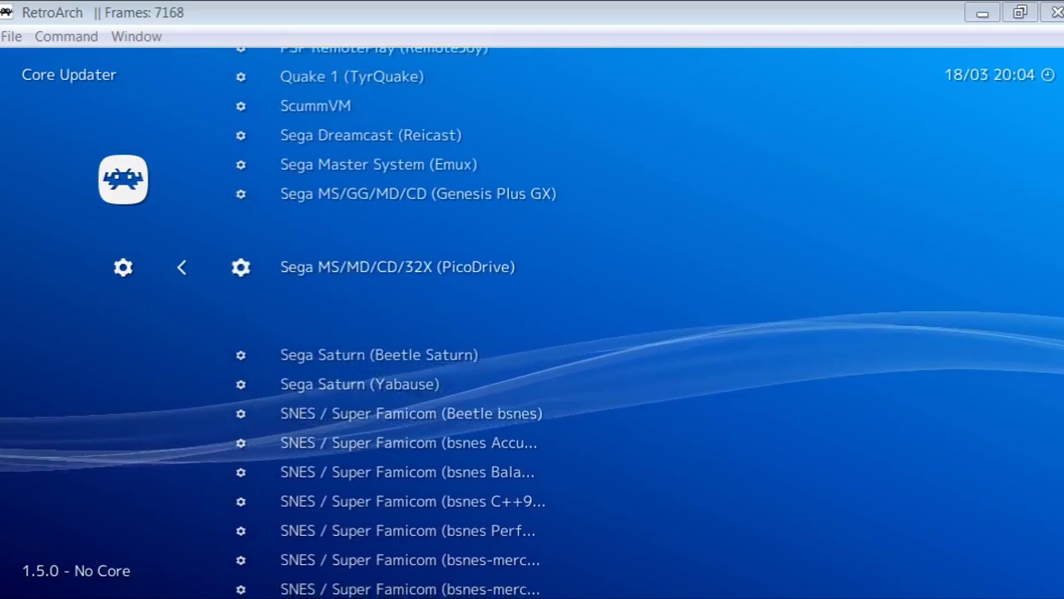
Step: Return to the Online Updater and examine its options from Core Updater down to Update Databases
key(BackSpace)
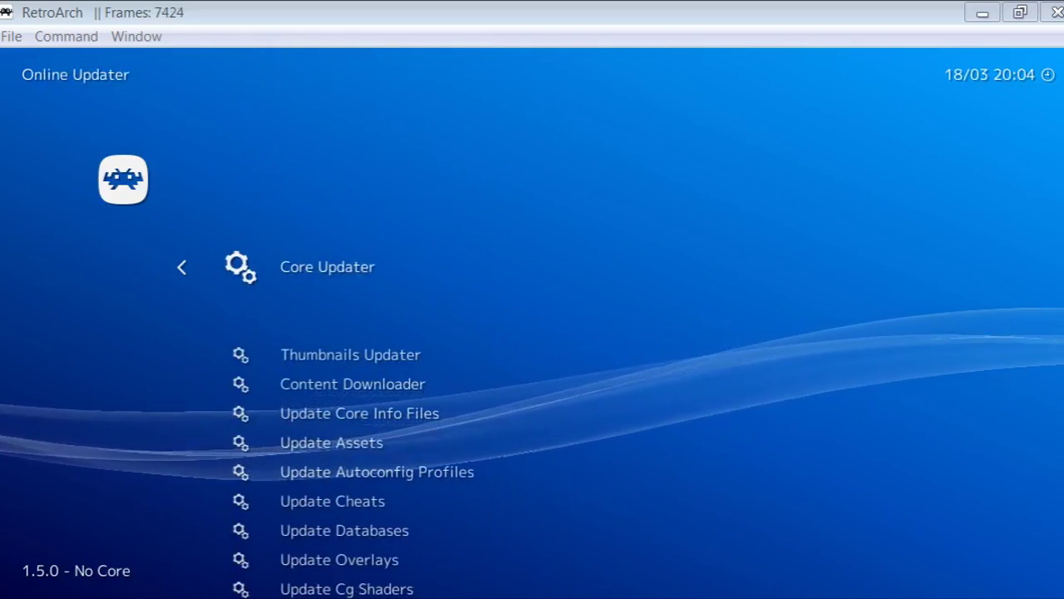
key(Down)
key(Up)
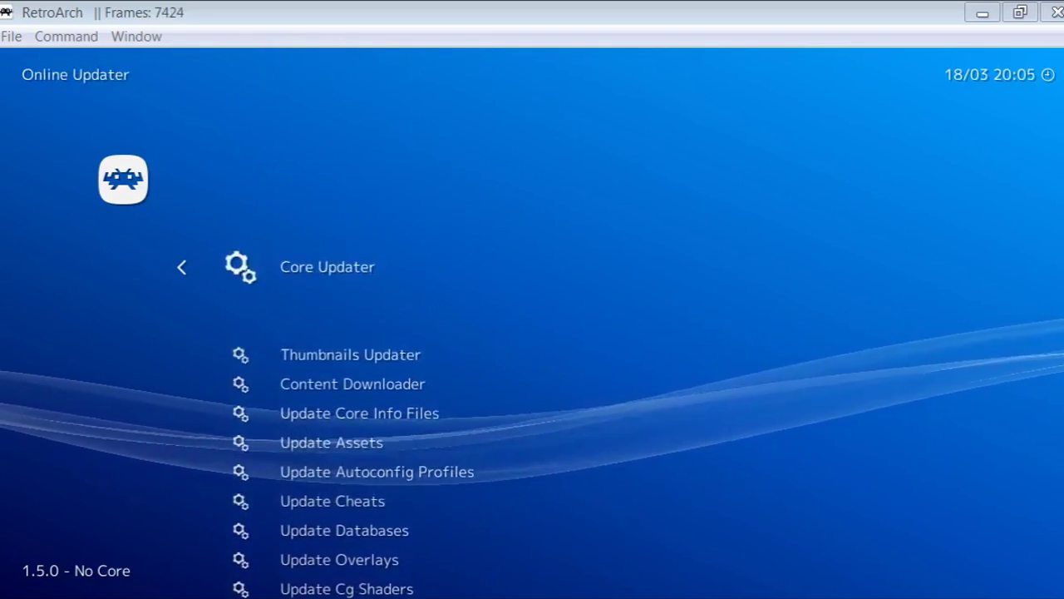
key(Down)
key(Down)
key(Down)
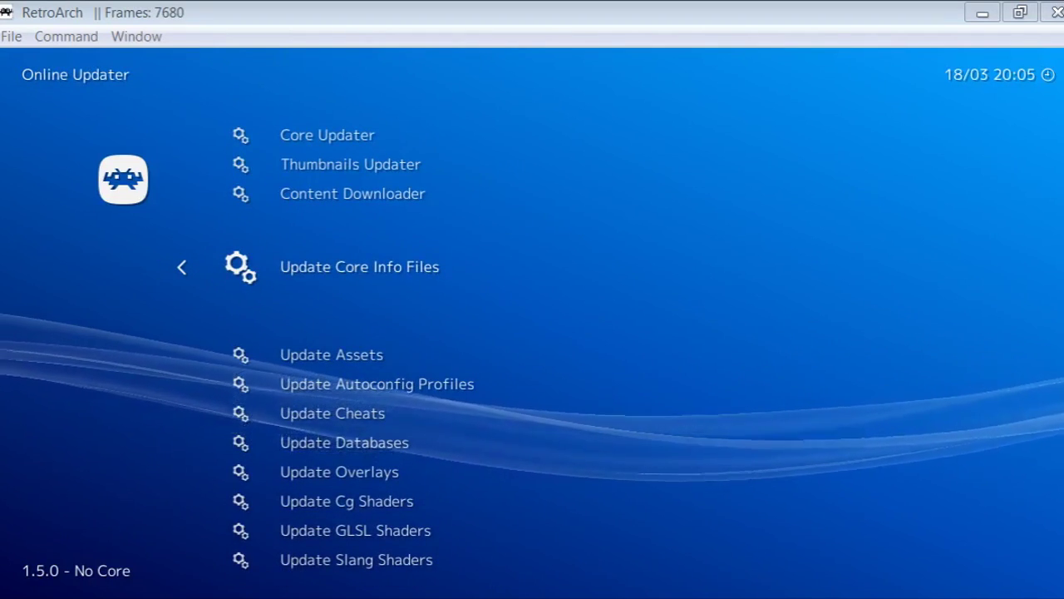
key(Down)
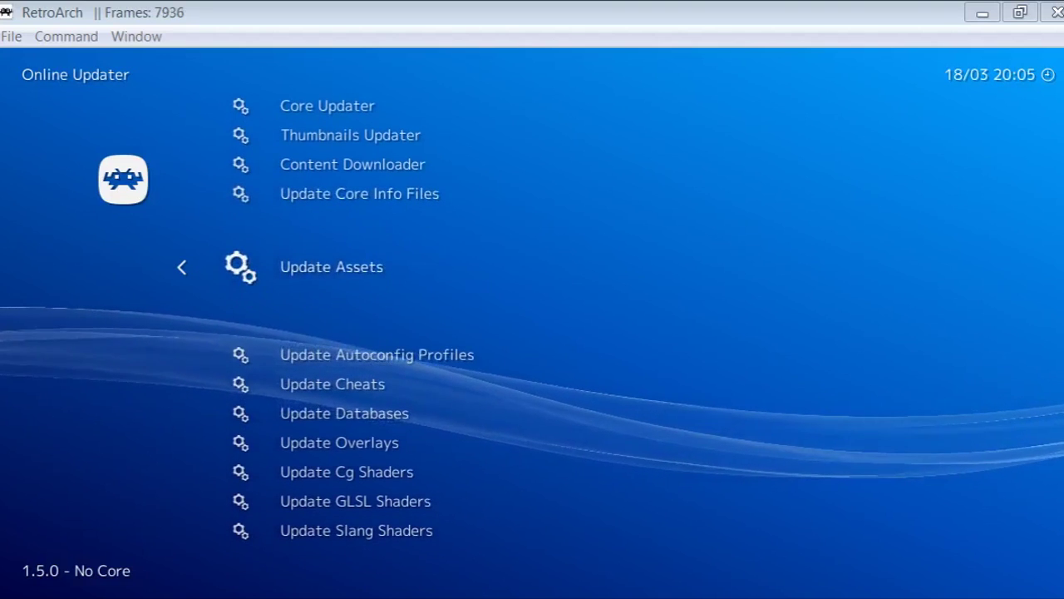
key(Down)
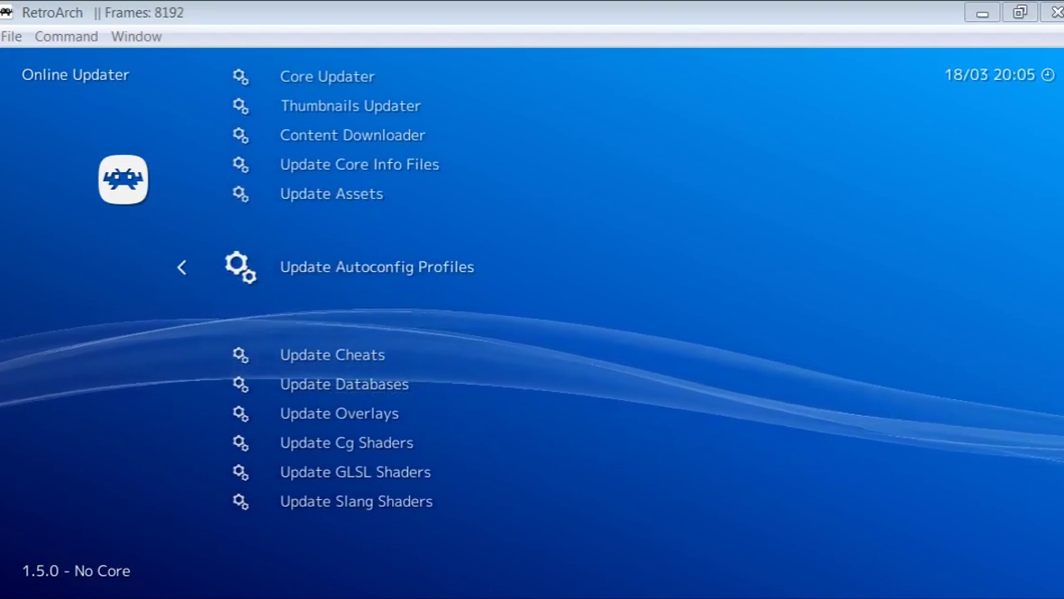
key(Down)
key(Down)
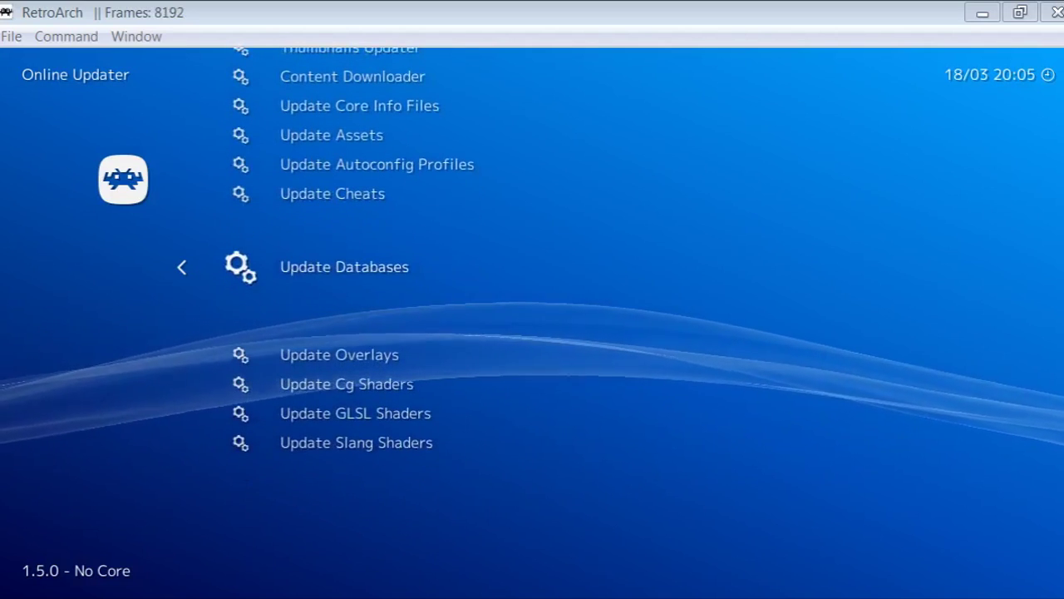
key(Up)
key(Up)
key(Up)
key(Up)
key(Up)
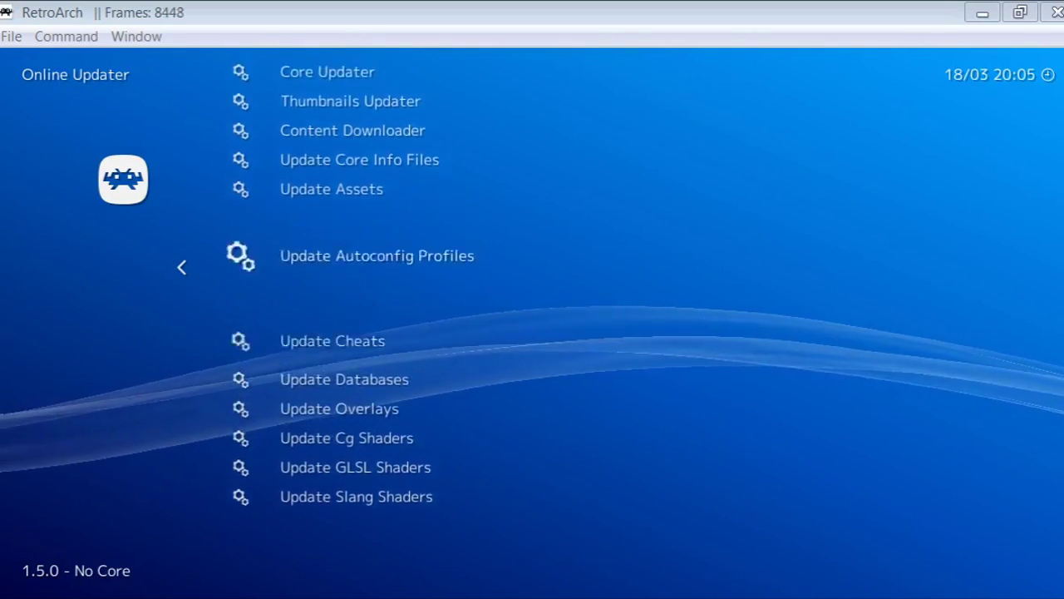
key(Down)
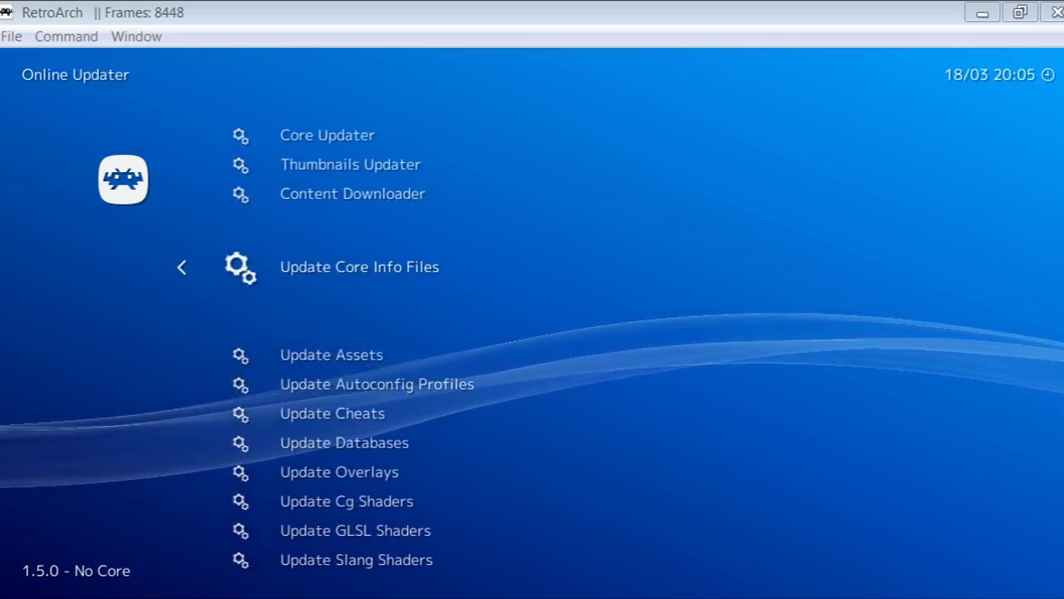
key(Up)
key(Up)
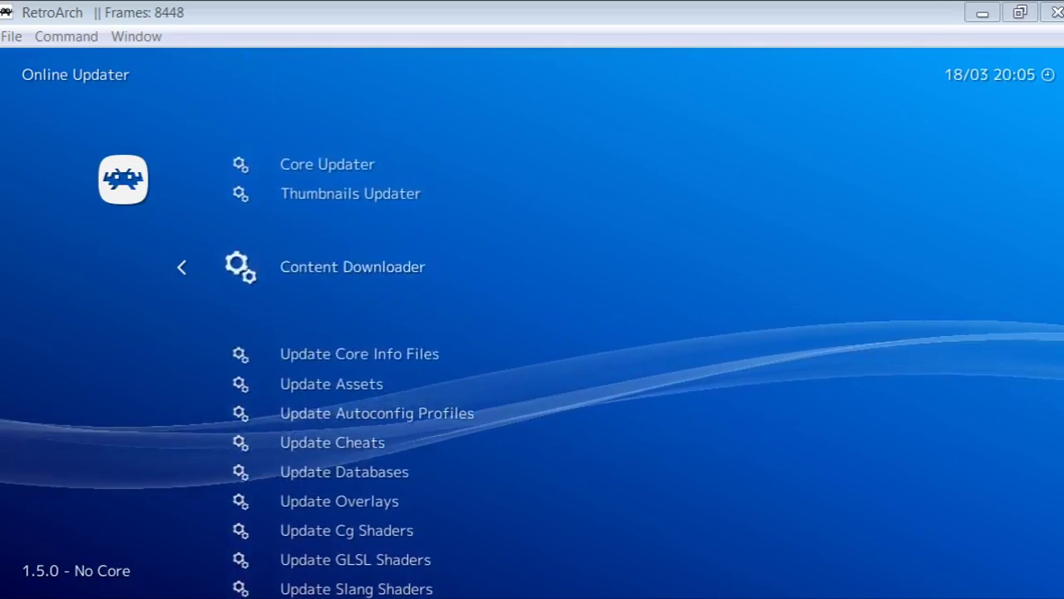
Step: Leave the Online Updater for the Main Menu, keeping the Online Updater entry selected
key(BackSpace)
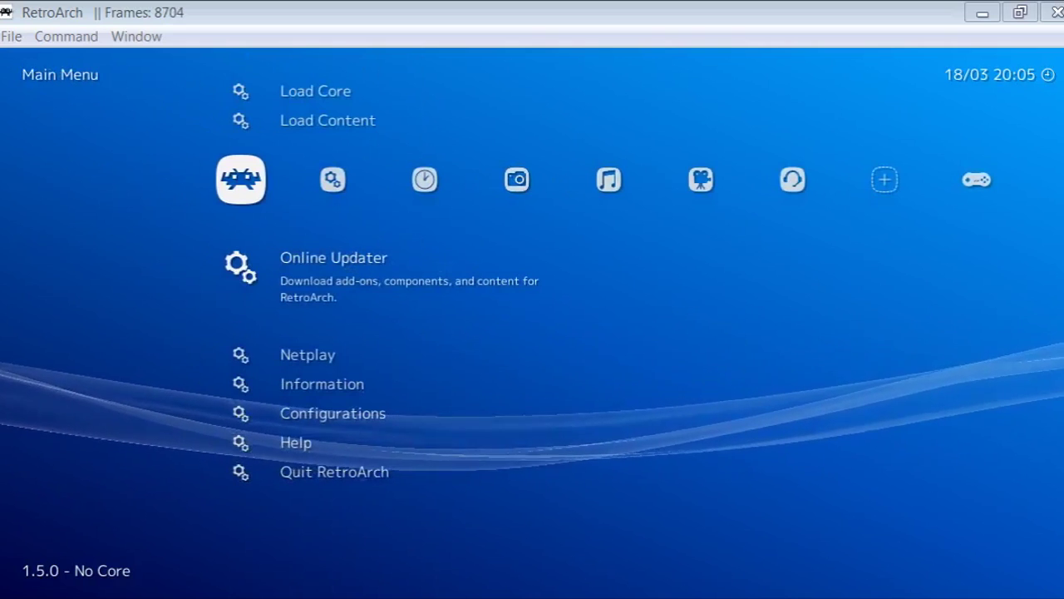
key(Up)
key(Down)
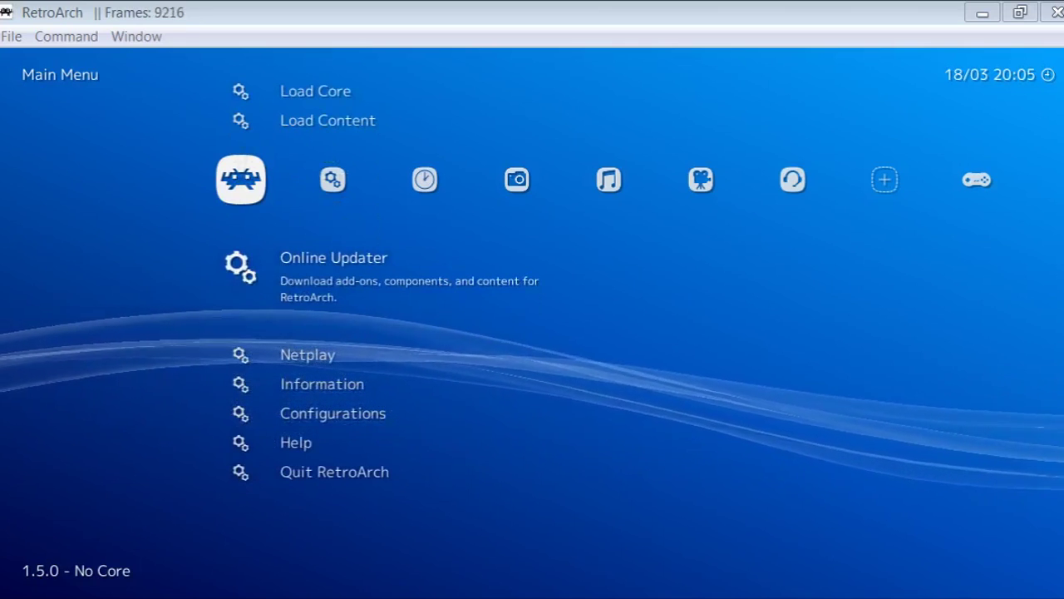
Step: Open the Load Core list from the Main Menu
key(Up)
key(Up)
key(Up)
key(Down)
key(Down)
key(Up)
key(Right)
key(Left)
key(Down)
key(Up)
key(Return)
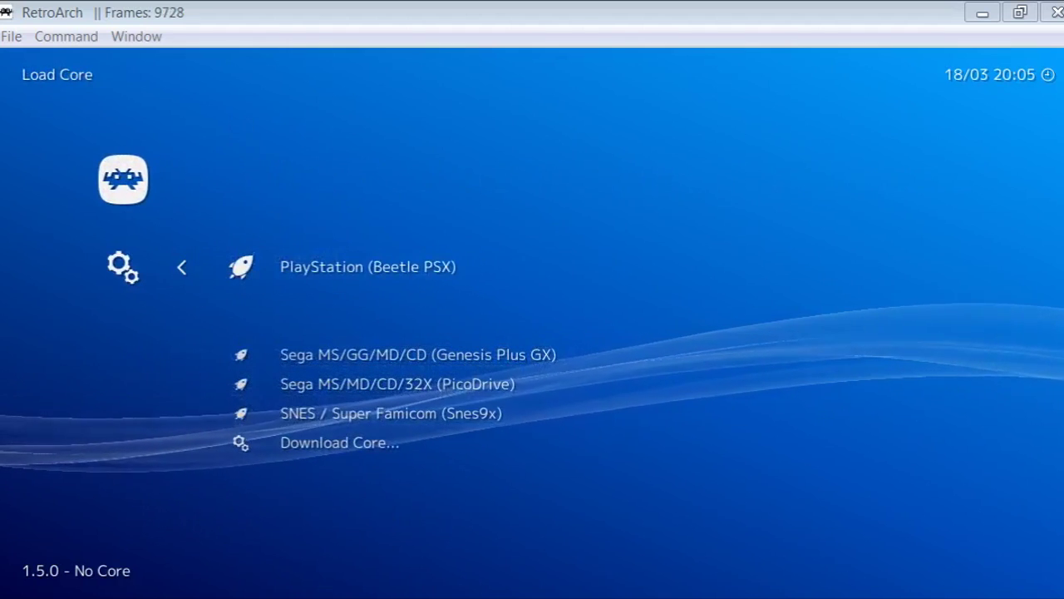
Step: Review the installed cores from Beetle PSX to Snes9x and return to the Main Menu
key(Down)
key(Down)
key(Down)
key(Up)
key(Up)
key(Up)
key(Down)
key(Down)
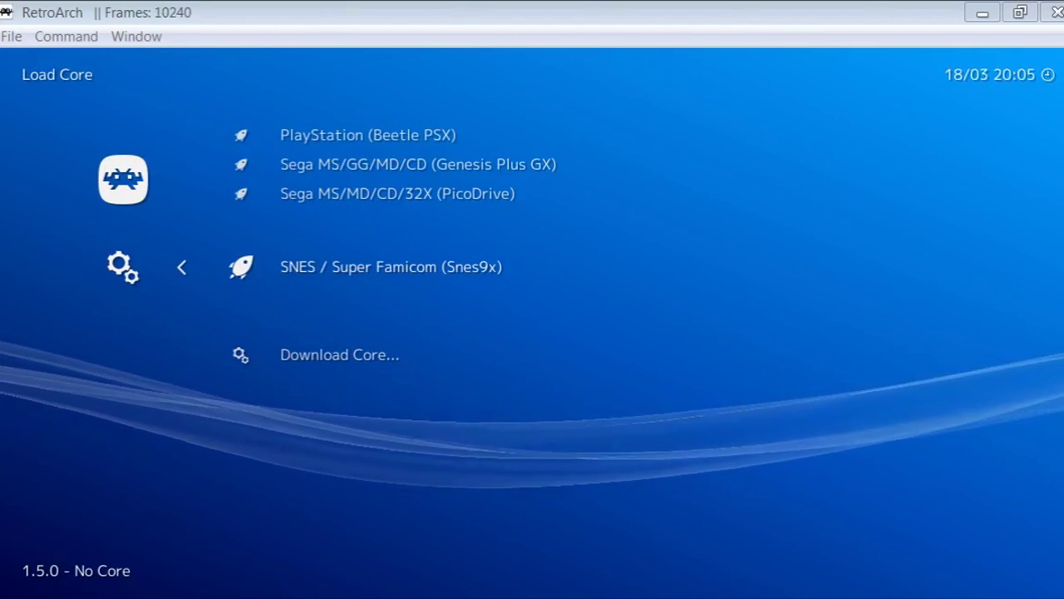
key(BackSpace)
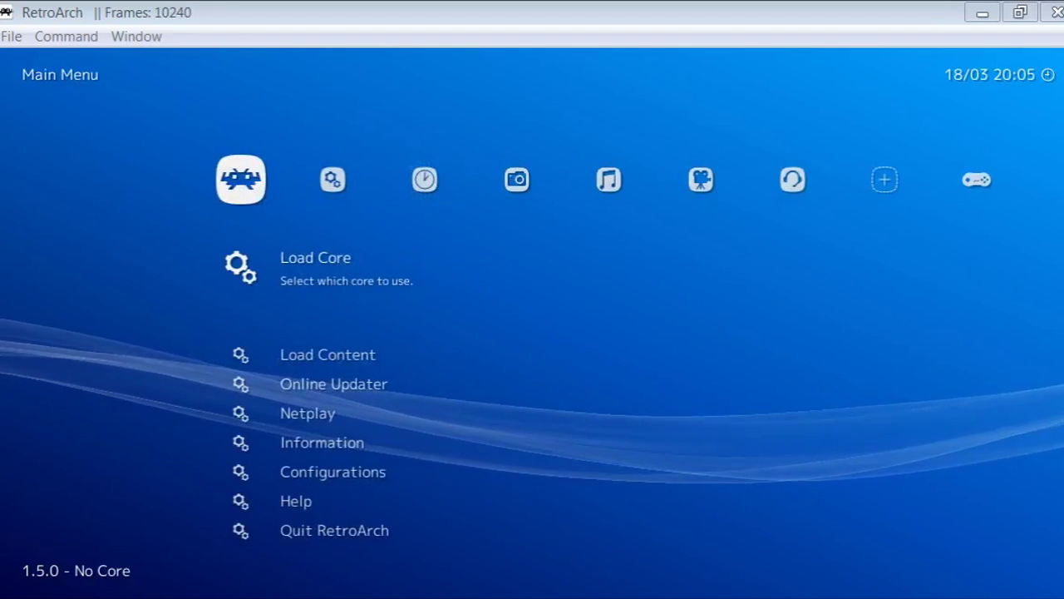
Step: Go past History to the Nintendo - Super Nintendo Entertainment System playlist
key(Right)
key(Right)
key(Right)
key(Right)
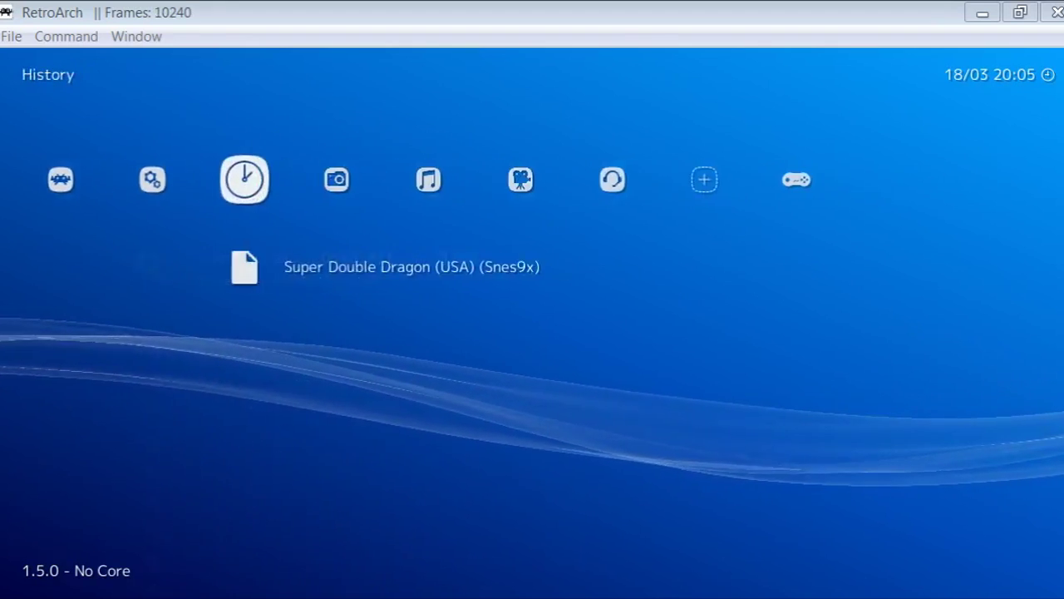
key(Right)
key(Right)
key(Right)
key(Right)
Step: Browse the Super Nintendo games down past Final Fight 3 (USA) and return to Brawl Brothers (USA)
key(Down)
key(Down)
key(Down)
key(Down)
key(Down)
key(Down)
key(Down)
key(Down)
key(Up)
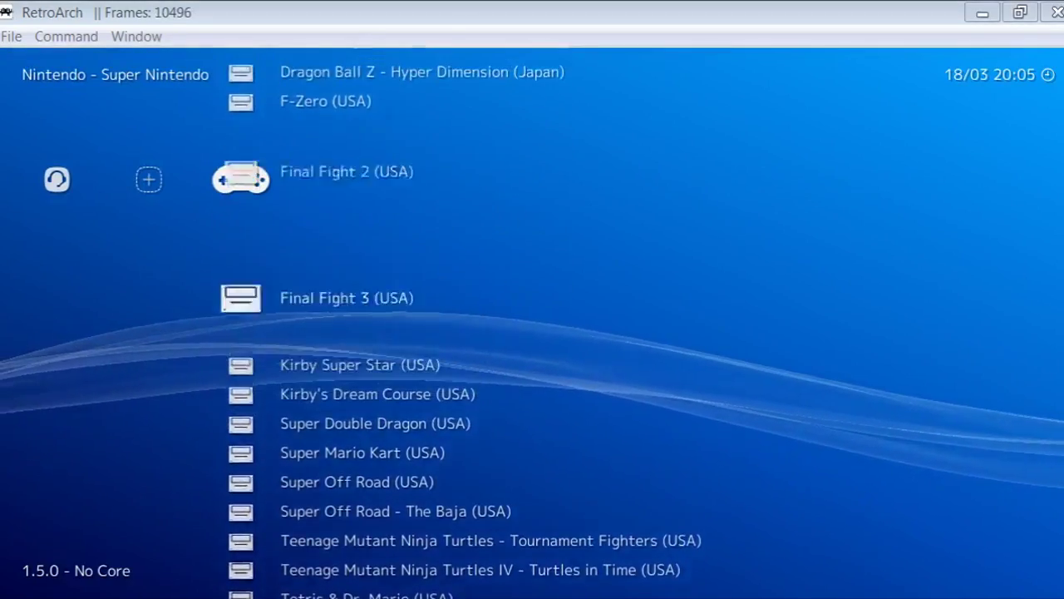
key(Up)
key(Up)
key(Up)
key(Up)
key(Up)
key(Up)
key(Up)
key(Up)
key(Down)
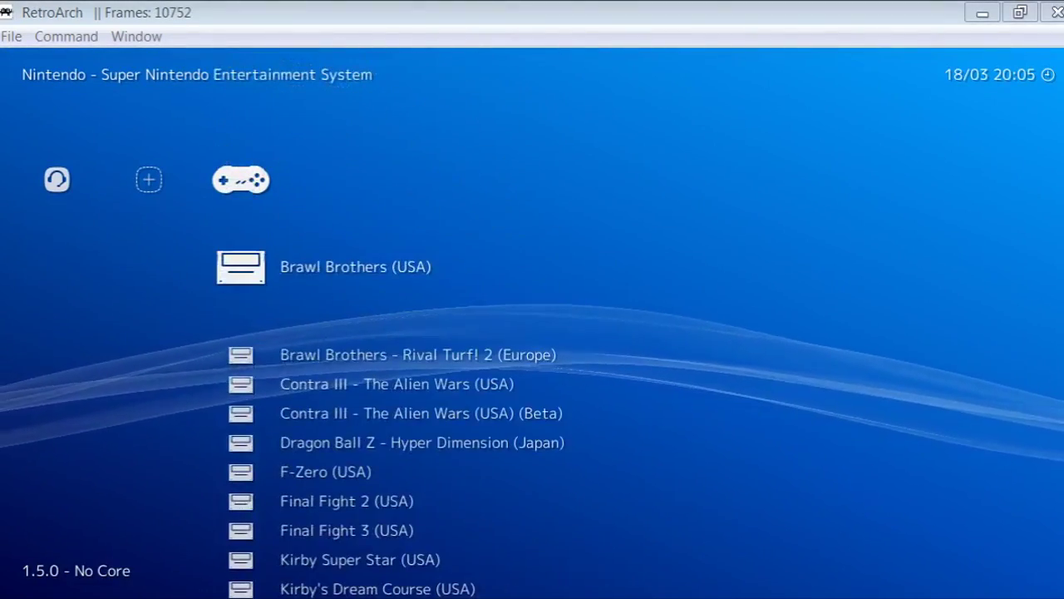
Step: Examine the cores and games hosted in Netplay Rooms, including Golden Axe and Donkey Kong Country 3
key(Left)
key(Right)
key(Left)
key(Left)
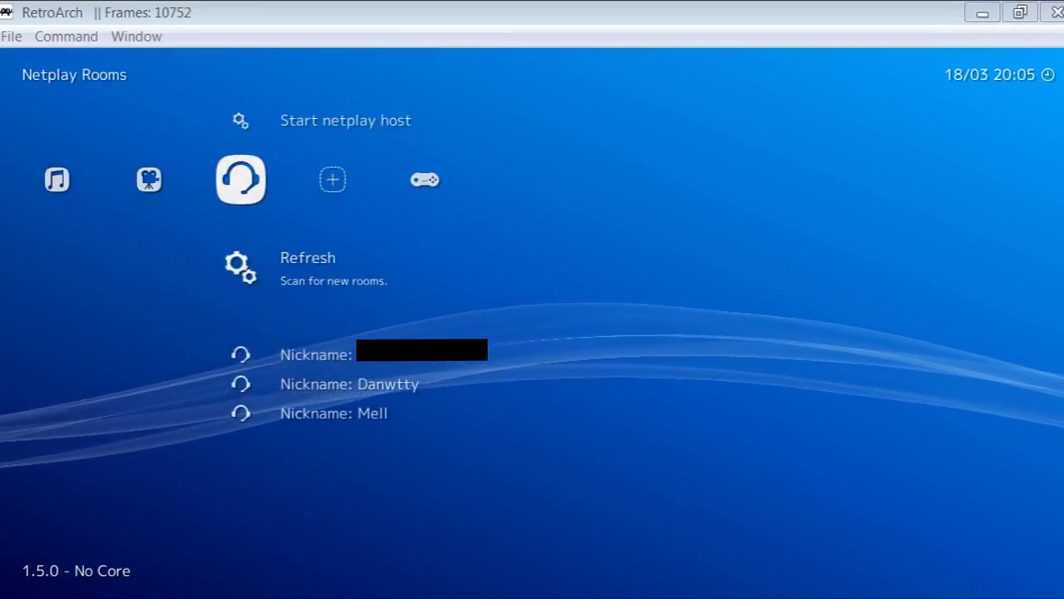
key(Down)
key(Down)
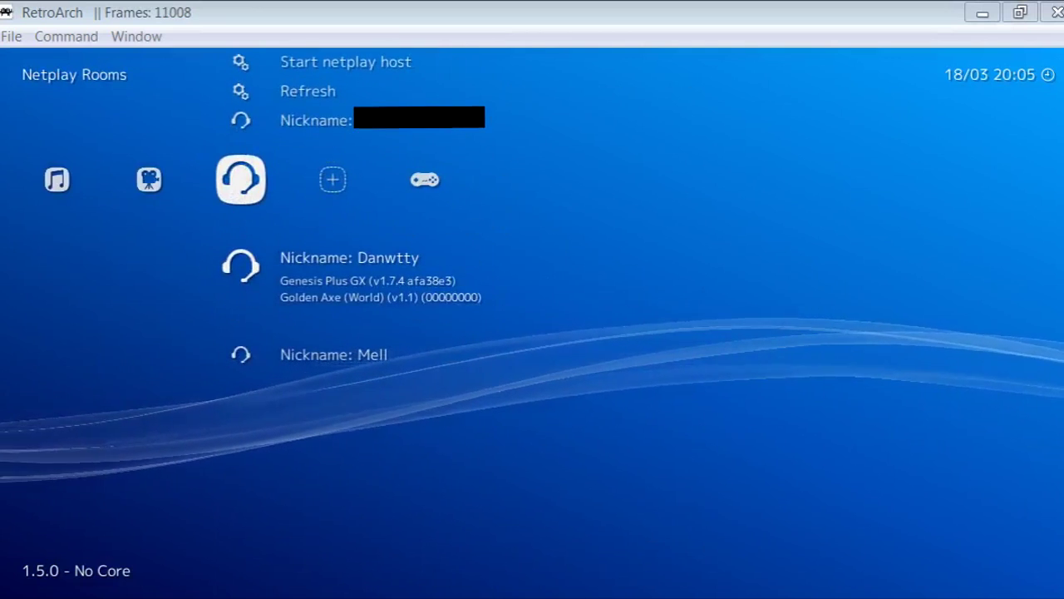
key(Down)
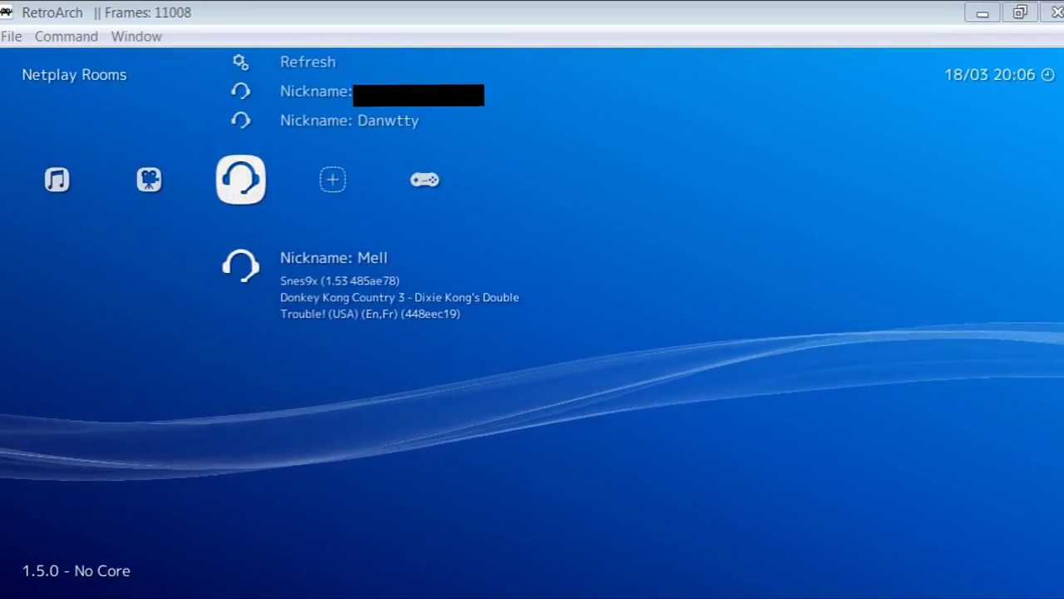
key(Up)
Step: Look at the Import content options and revisit the Super Nintendo playlist
key(Right)
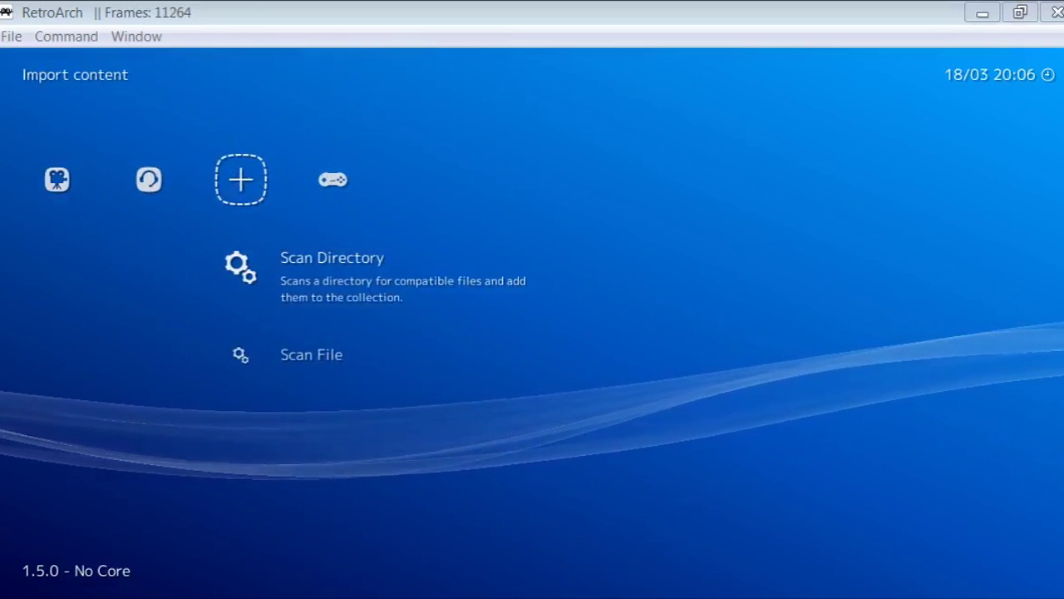
key(Right)
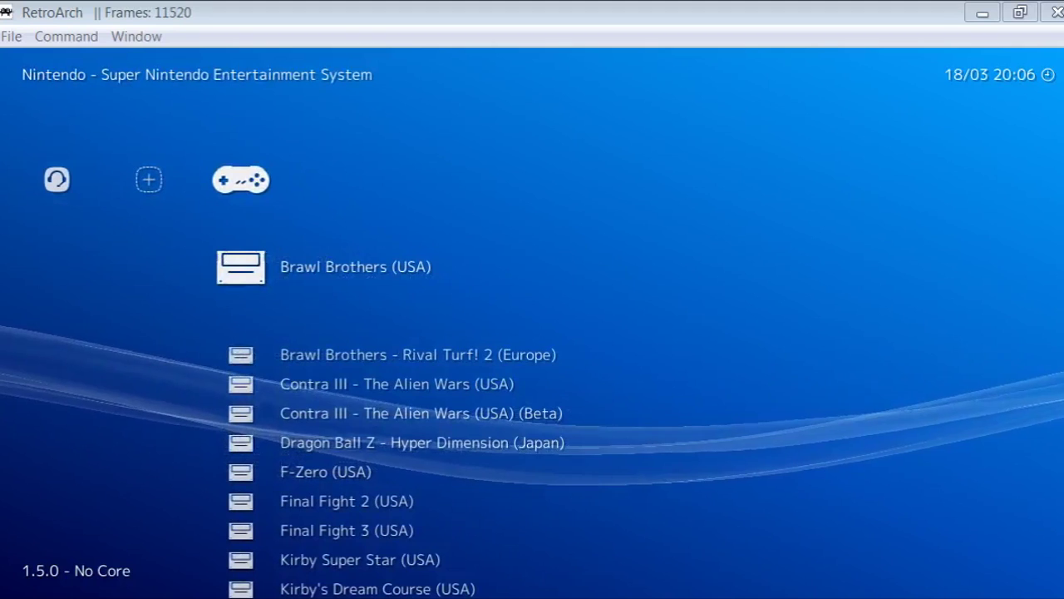
key(Left)
key(Right)
Step: Return to Netplay Rooms and select the room running Golden Axe (World) on Genesis Plus GX
key(Left)
key(Left)
key(Down)
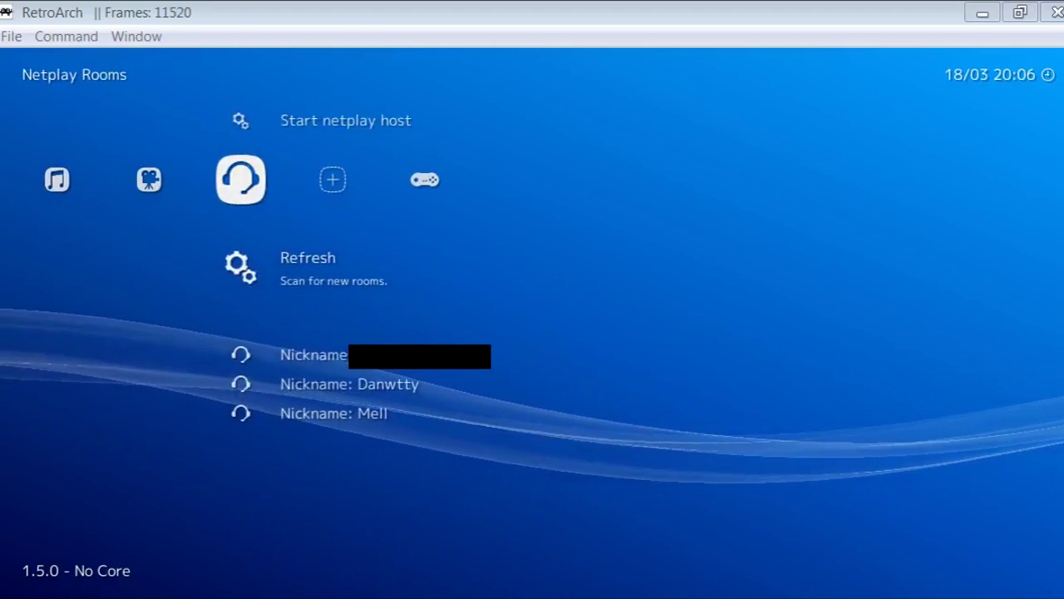
key(Down)
key(Down)
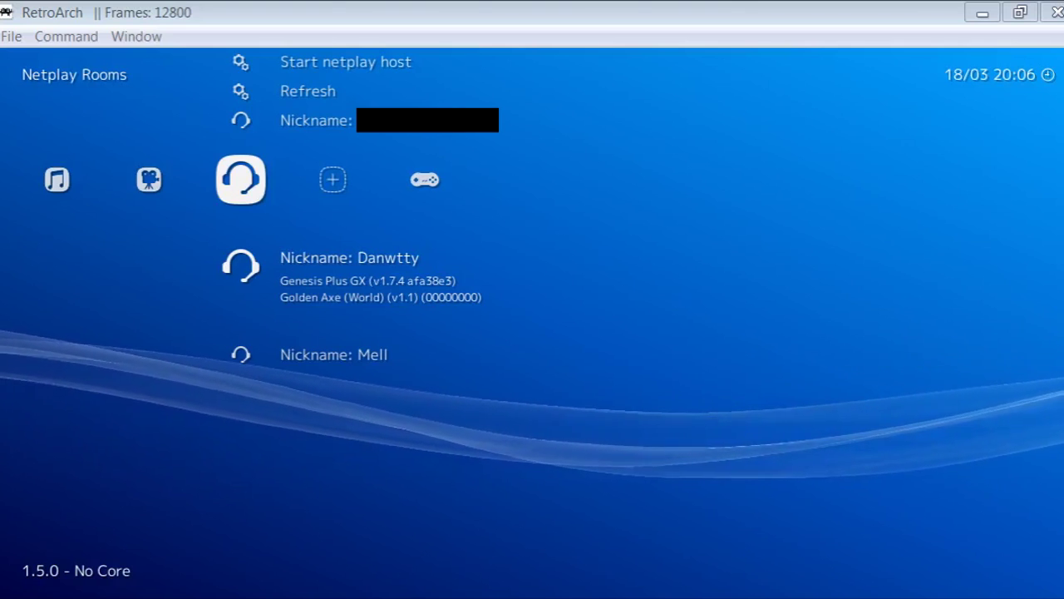
Step: Start Scan Directory from Import content and open the C:\ drive
key(Right)
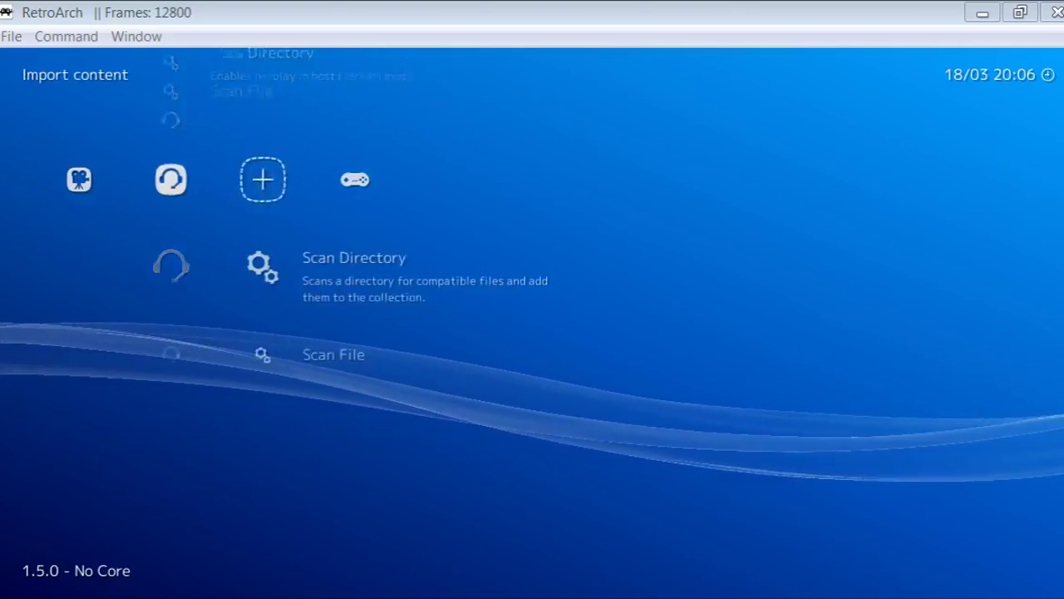
key(Down)
key(Up)
key(Return)
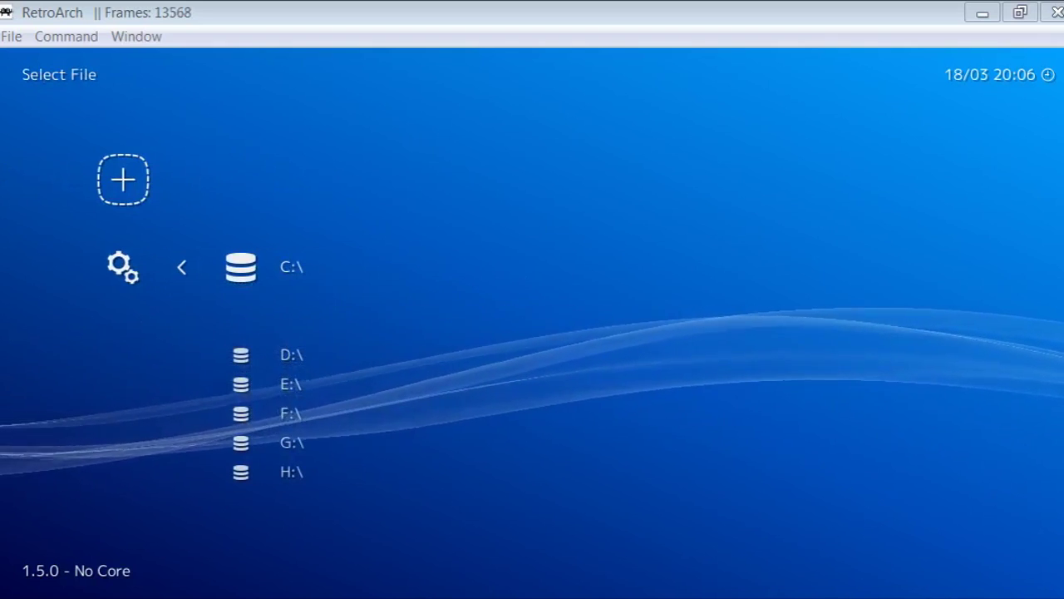
key(Return)
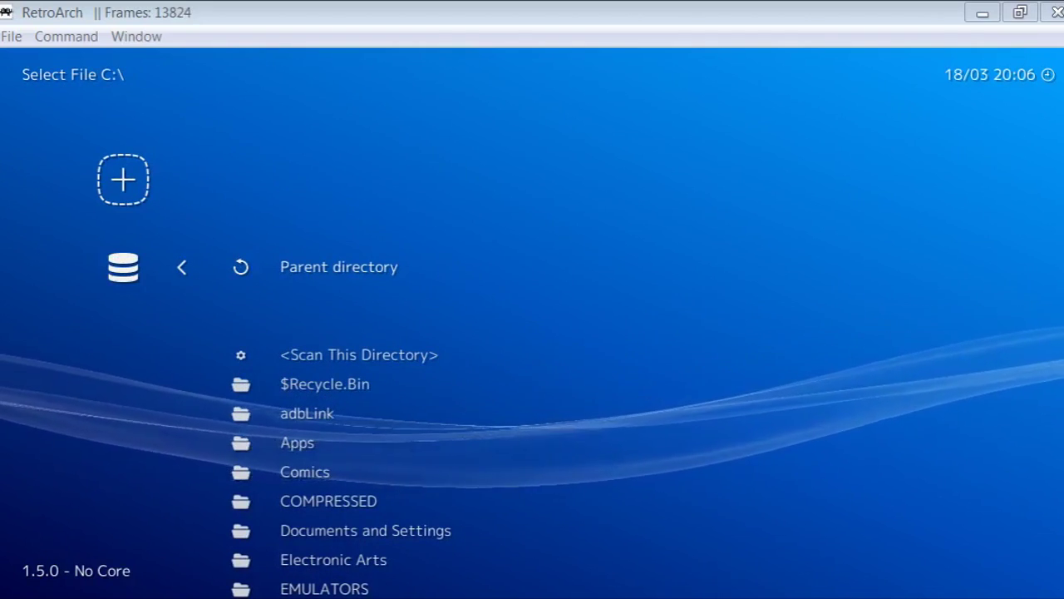
Step: Open the ROMS folder on the C:\ drive
key(Down)
key(Down)
key(Down)
key(Down)
key(Down)
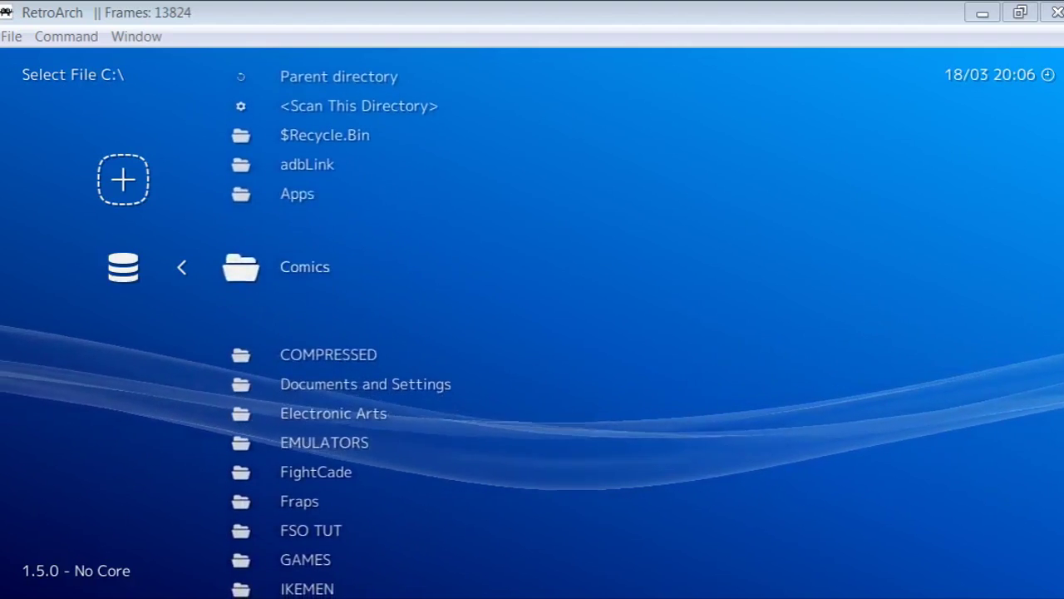
key(Down)
key(Down)
key(Down)
key(Down)
key(Down)
key(Down)
key(Down)
key(Down)
key(Down)
key(Down)
key(Down)
key(Down)
key(Down)
key(Down)
key(Down)
key(Down)
key(Down)
key(Down)
key(Down)
key(Return)
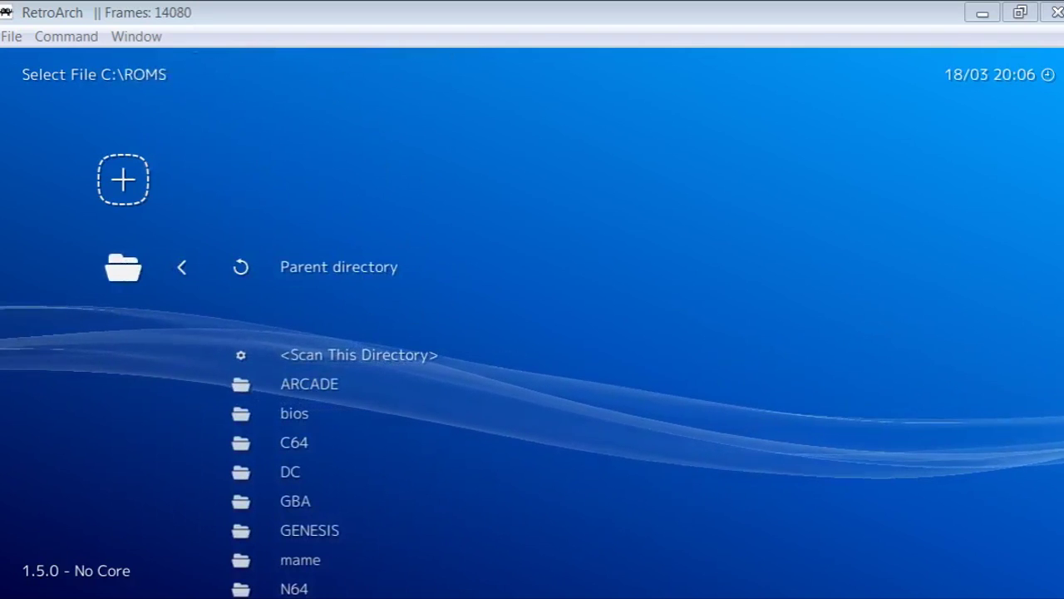
Step: Scan the SGNOINTRO folder inside C:\ROMS to add its games to the collection
key(Down)
key(Down)
key(Down)
key(Down)
key(Down)
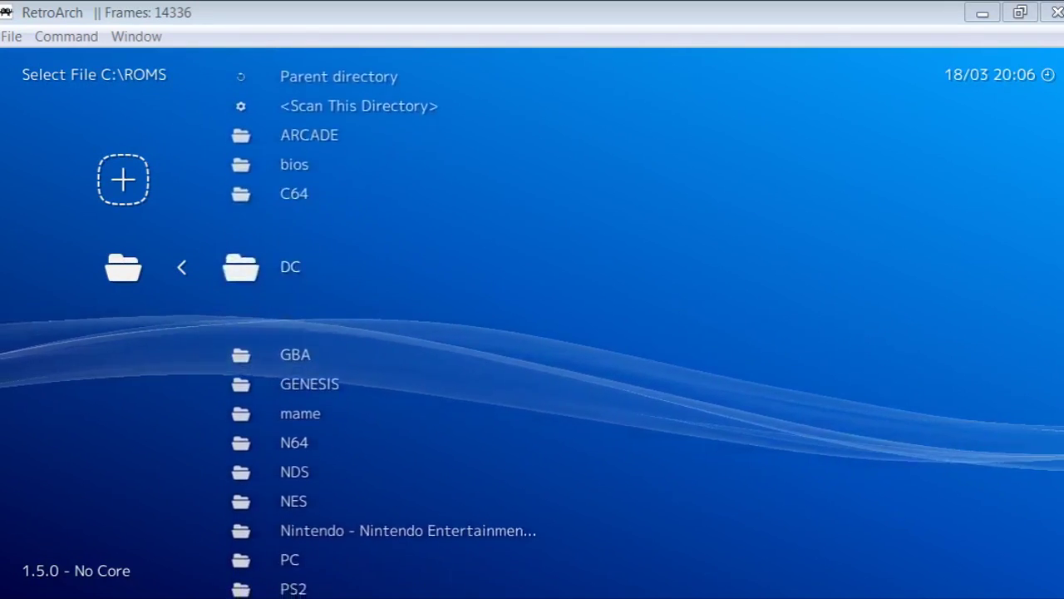
key(Down)
key(Down)
key(Down)
key(Down)
key(Down)
key(Down)
key(Down)
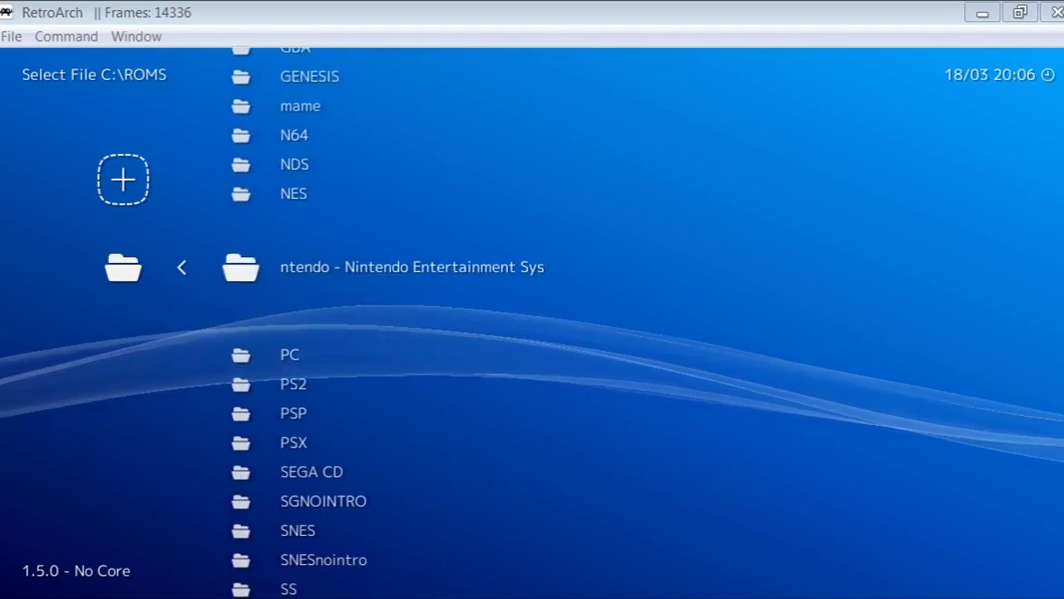
key(Down)
key(Down)
key(Down)
key(Down)
key(Down)
key(Down)
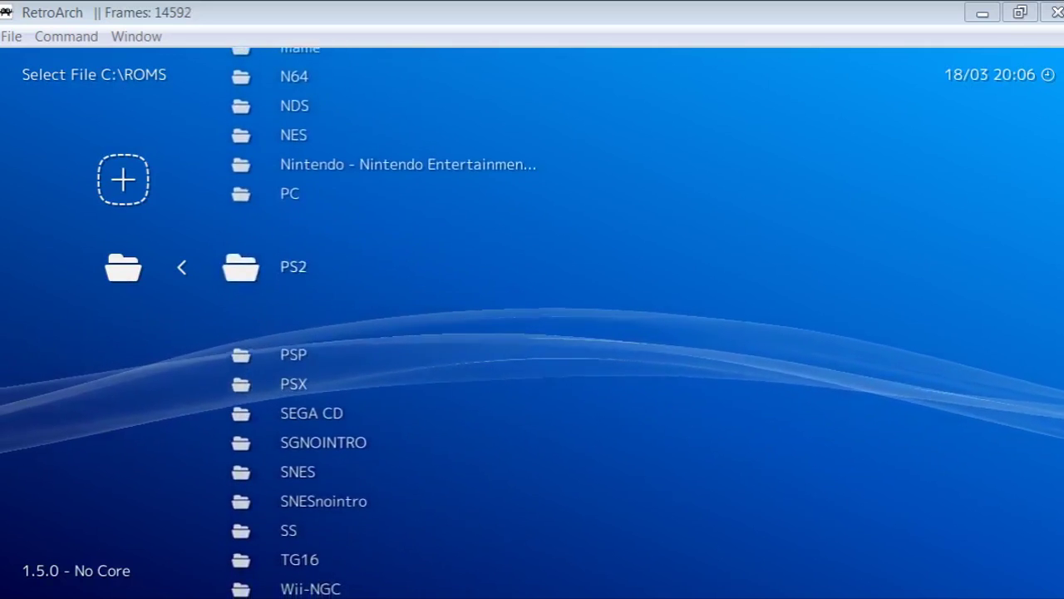
key(Return)
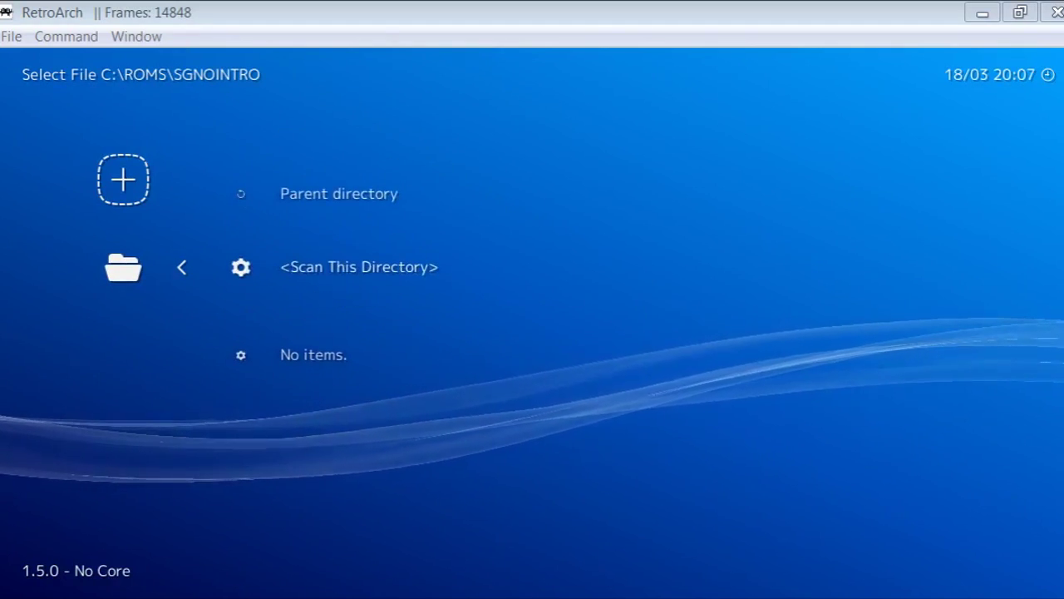
key(Return)
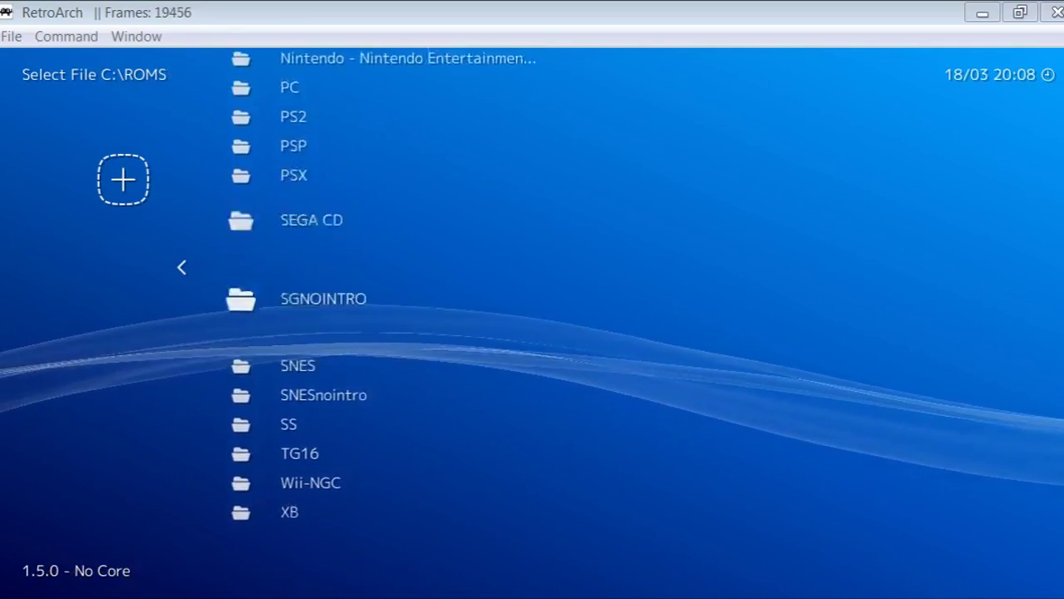
Step: Look over the folders around SGNOINTRO and leave the file browser for Import content
key(Up)
key(Up)
key(Down)
key(Down)
key(Down)
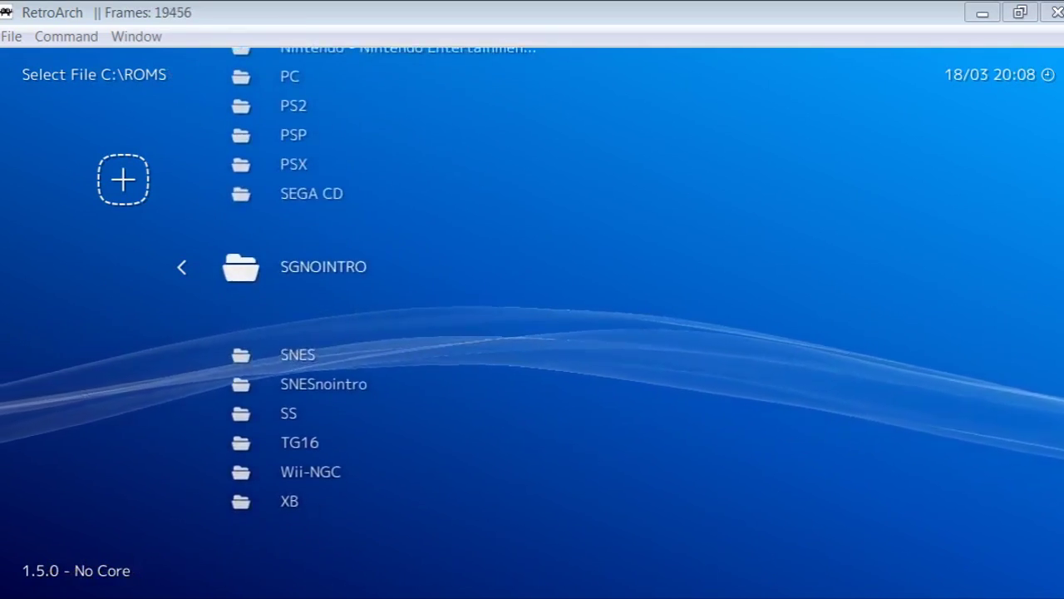
key(Up)
key(Up)
key(Up)
key(Up)
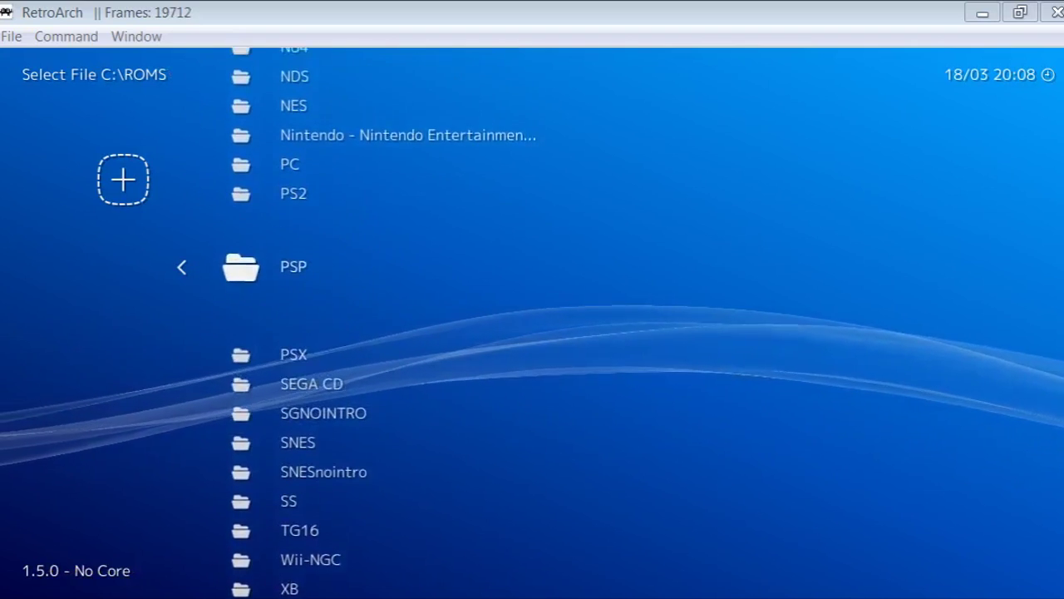
key(BackSpace)
key(BackSpace)
key(BackSpace)
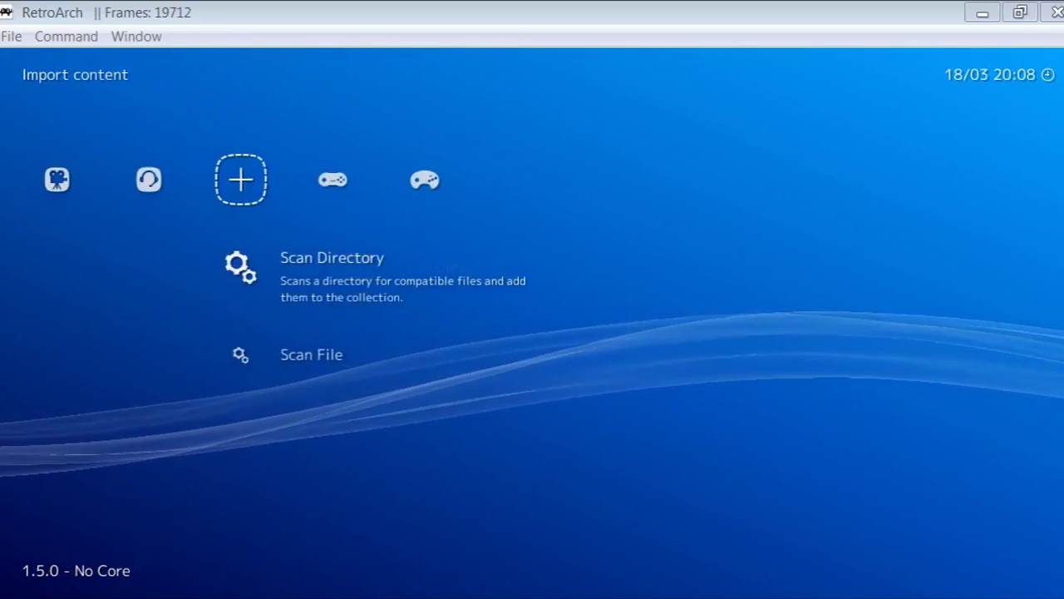
Step: Compare the Sega - Mega Drive - Genesis playlist with the Super Nintendo Entertainment System playlist
key(Right)
key(Right)
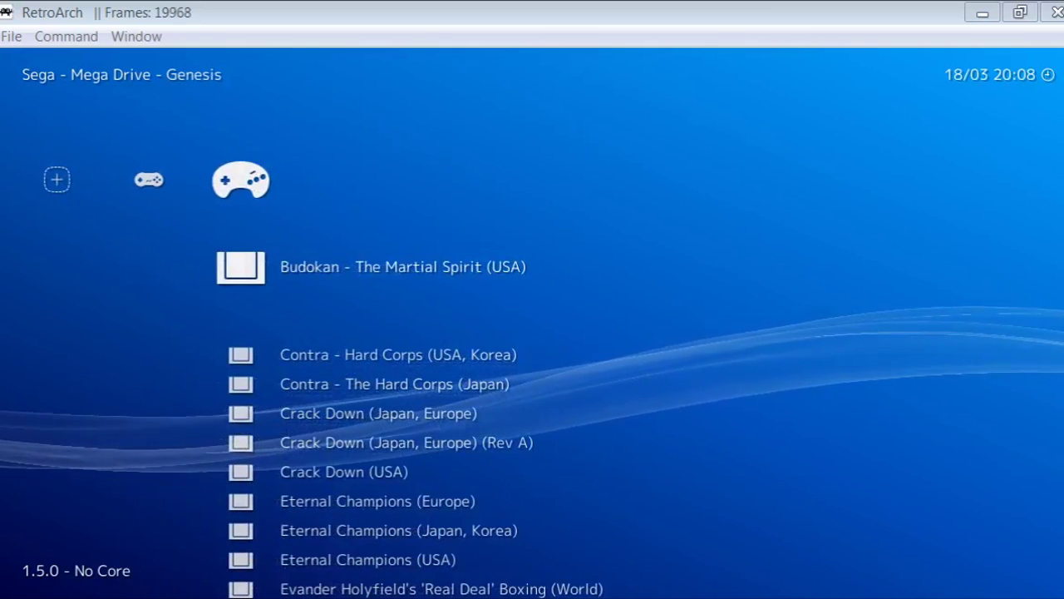
key(Left)
key(Right)
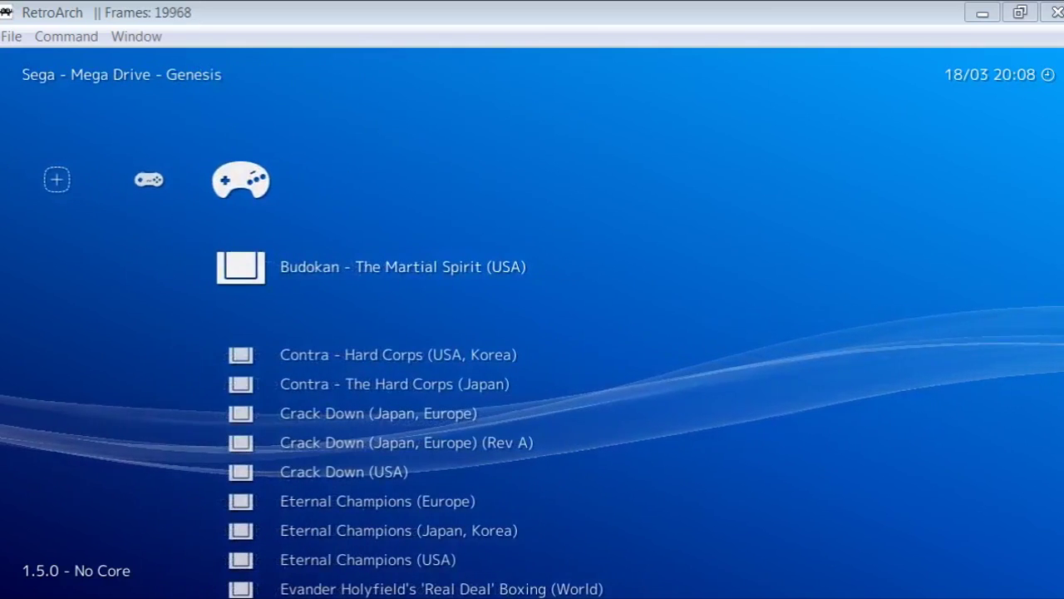
key(Left)
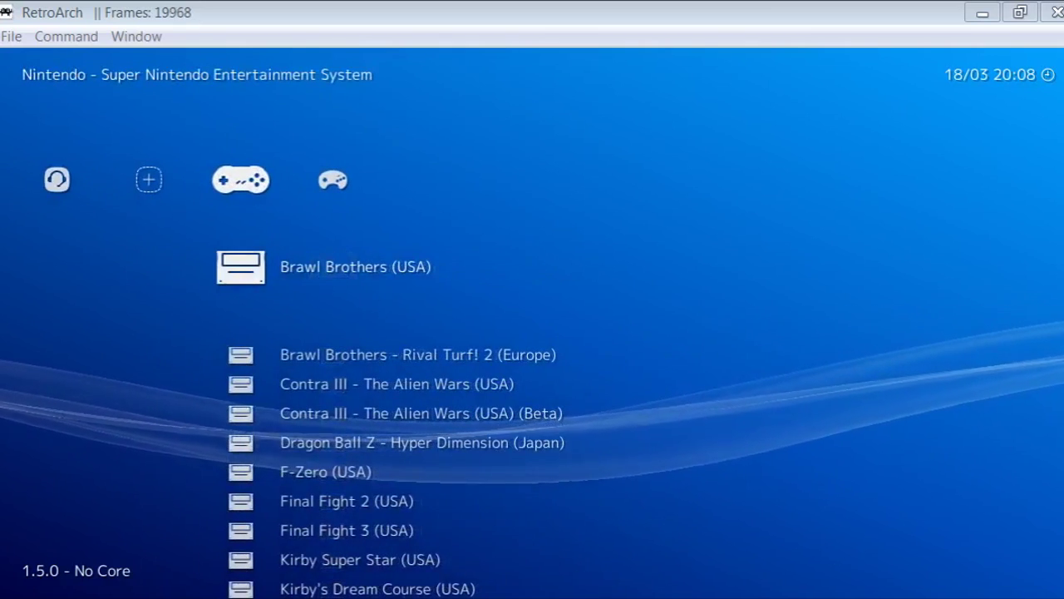
key(Right)
key(Left)
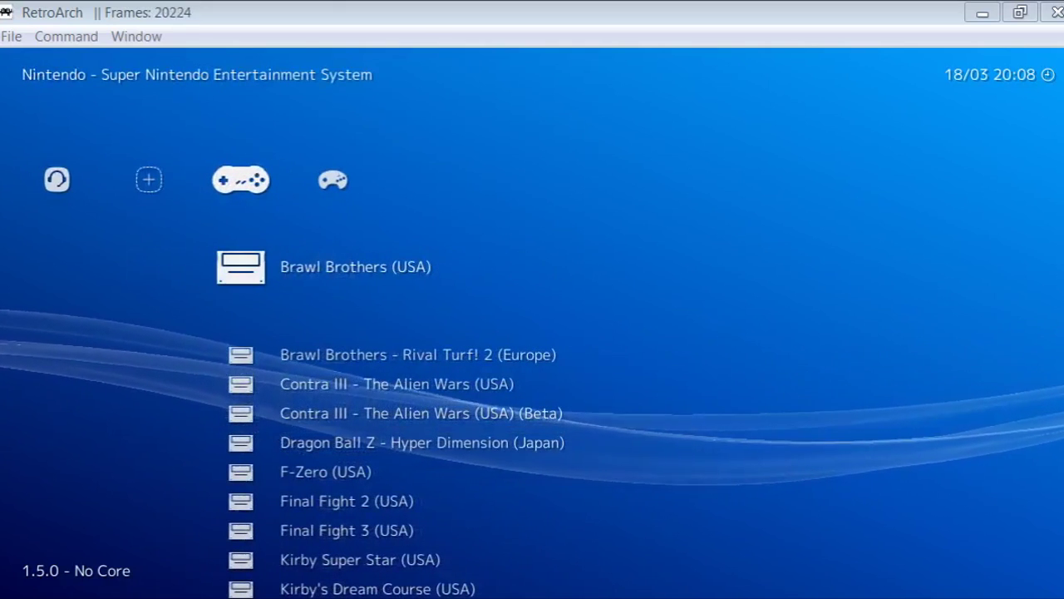
key(Right)
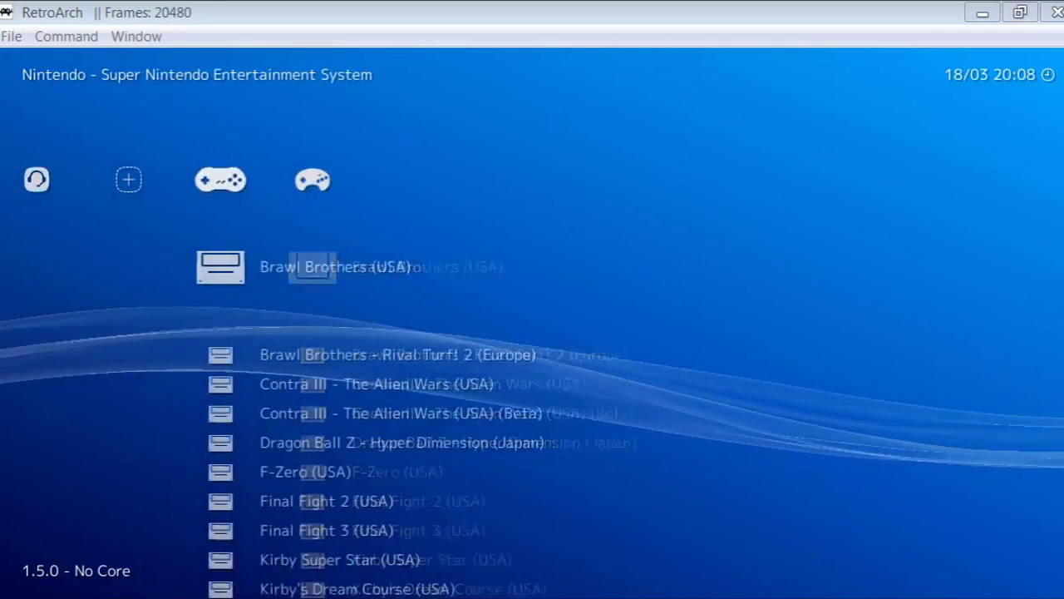
key(Left)
key(Right)
key(Left)
key(Right)
key(Left)
key(Right)
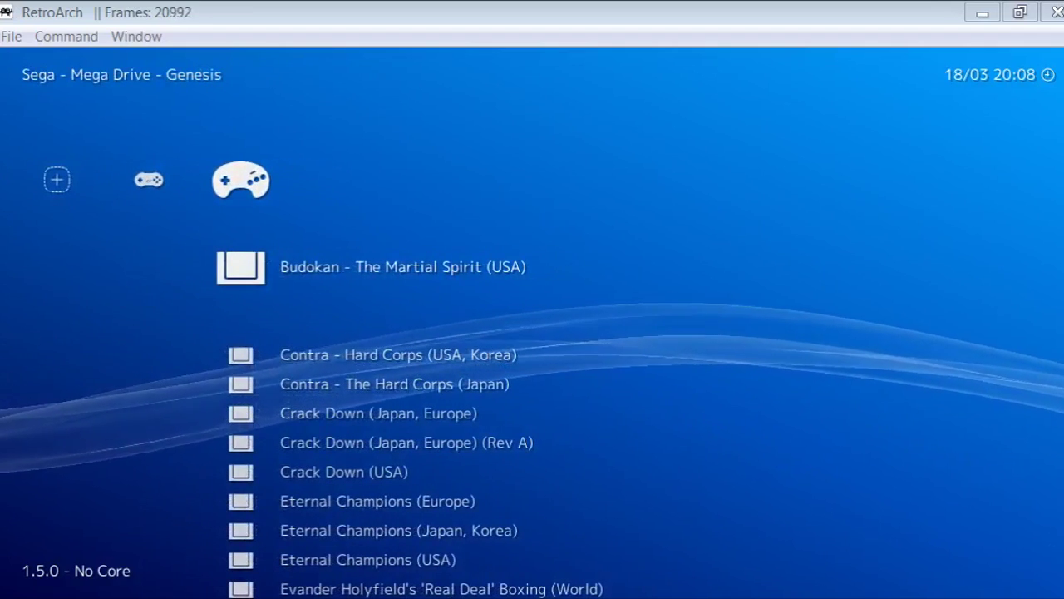
Step: Run Super Double Dragon (USA) from the Super Nintendo Entertainment System playlist and maximize the game window
key(Down)
key(Left)
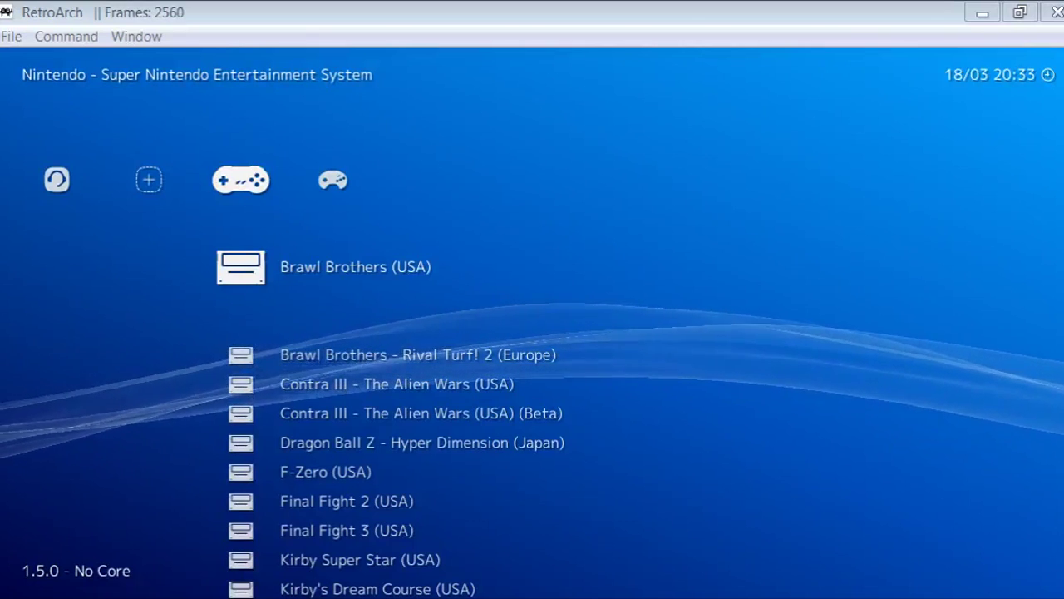
key(Down)
key(Down)
key(Down)
key(Down)
key(Down)
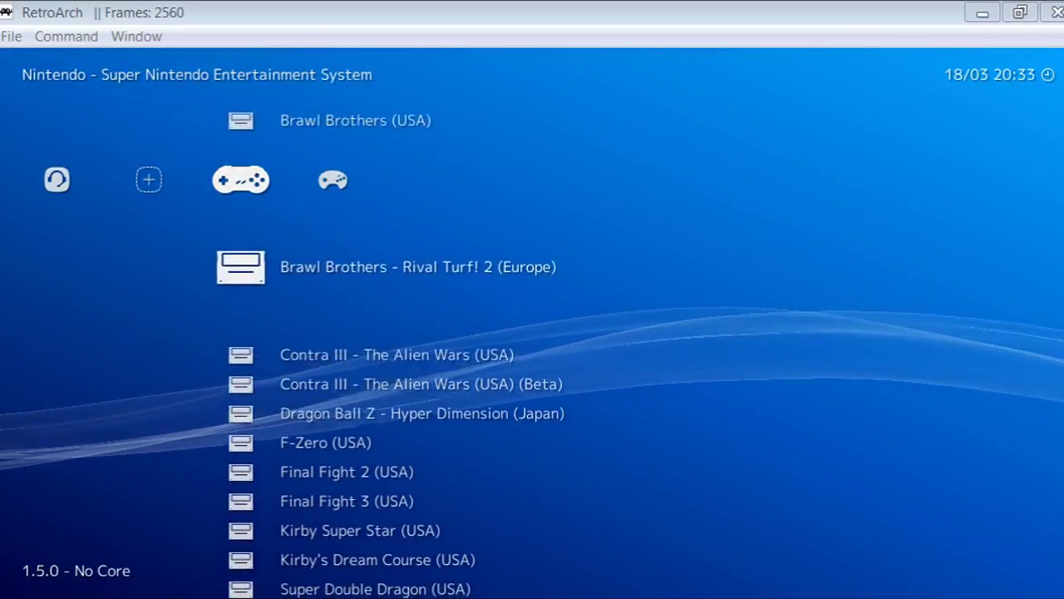
key(Down)
key(Down)
key(Down)
key(Down)
key(Down)
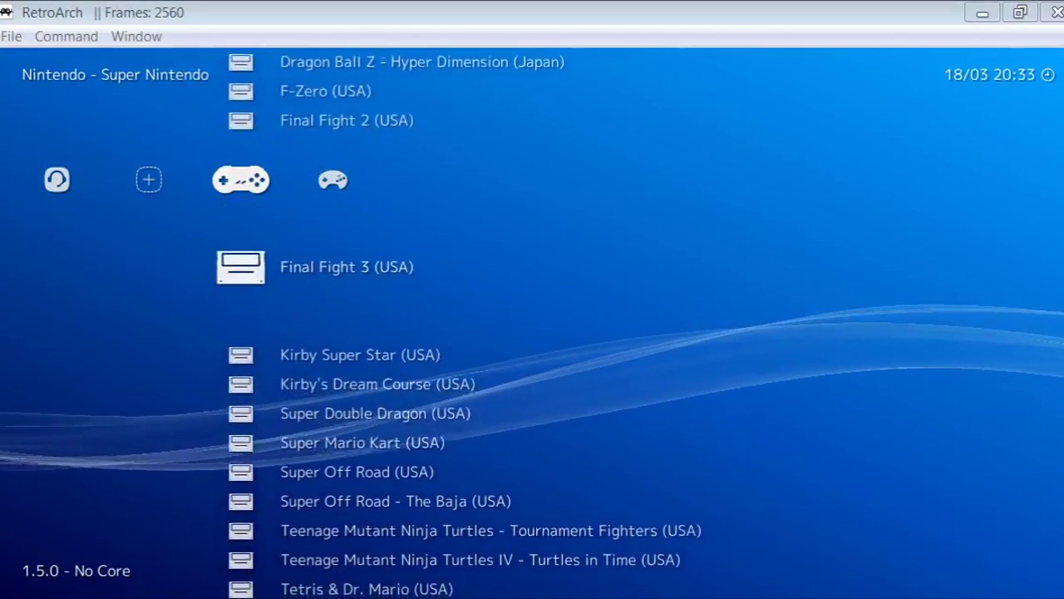
key(Return)
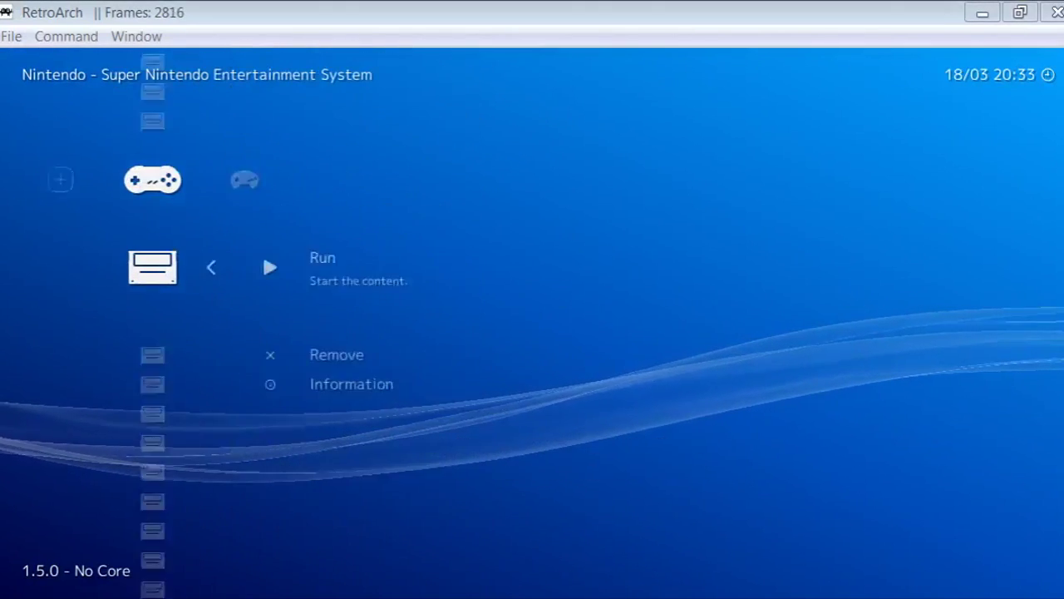
key(Return)
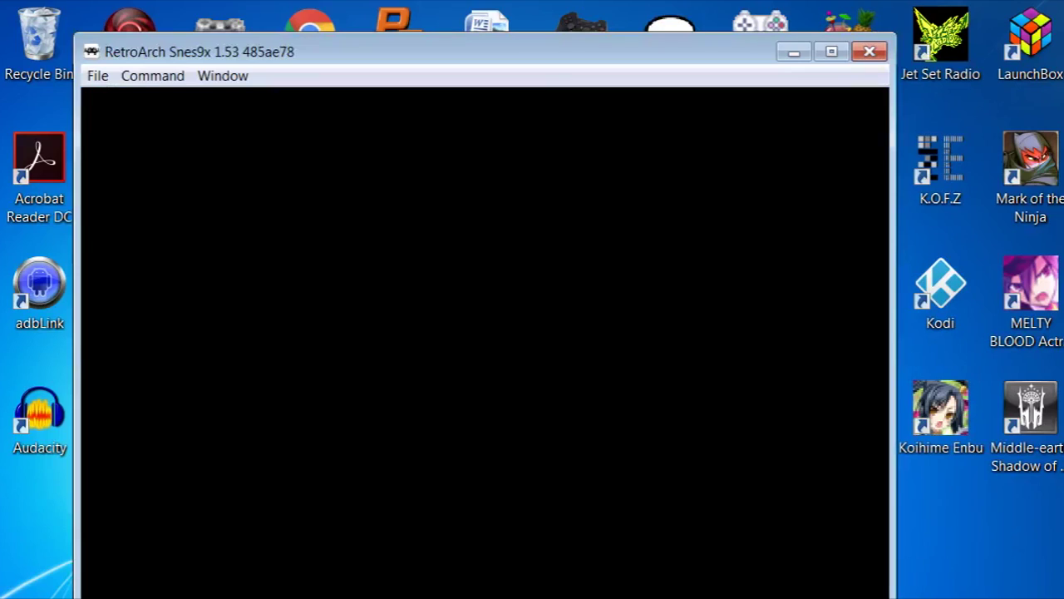
click(832, 53)
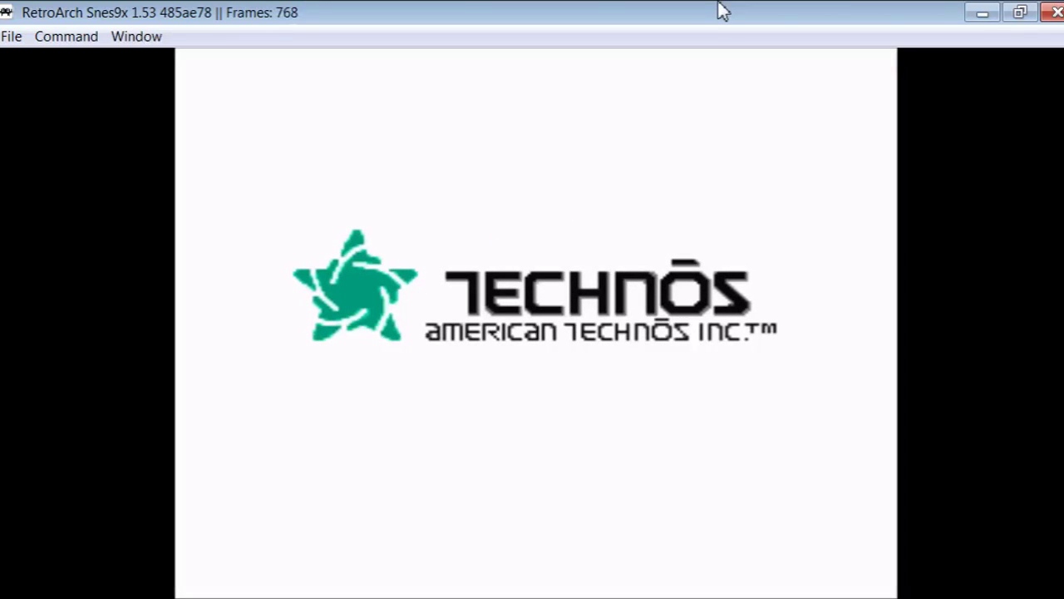
Step: Start a netplay host for the running game through its quick menu's Netplay options
key(F1)
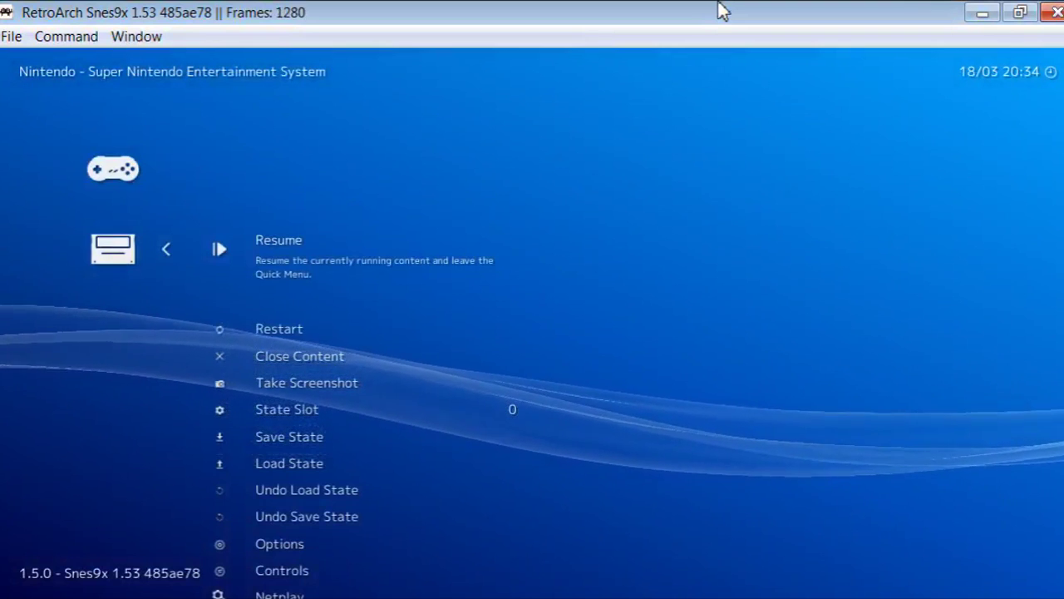
key(Down)
key(Down)
key(Down)
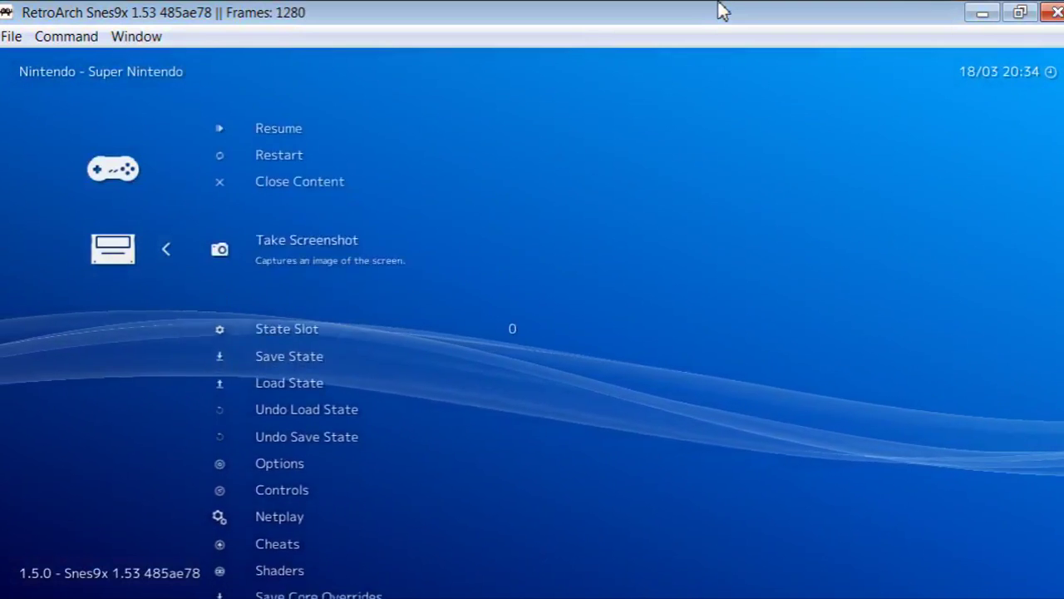
key(Down)
key(Down)
key(Down)
key(Down)
key(Down)
key(Down)
key(Down)
key(Down)
key(Return)
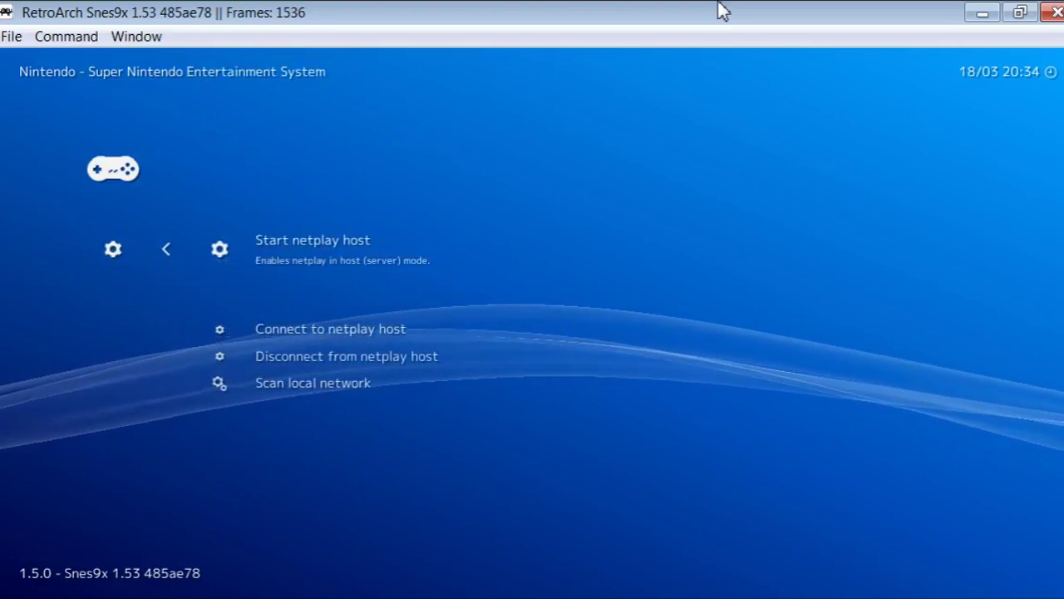
key(Return)
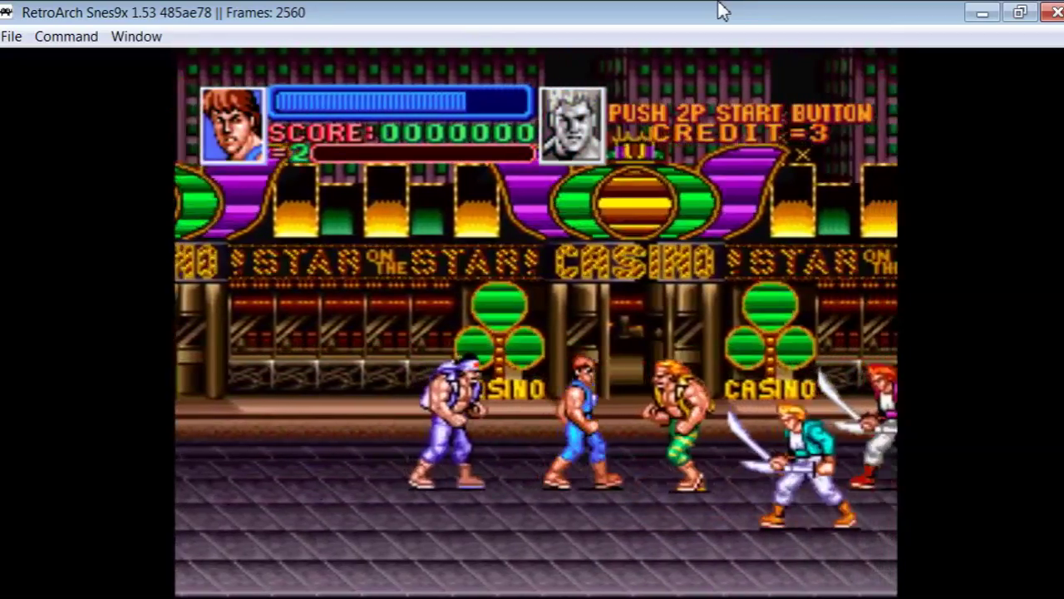
key(F1)
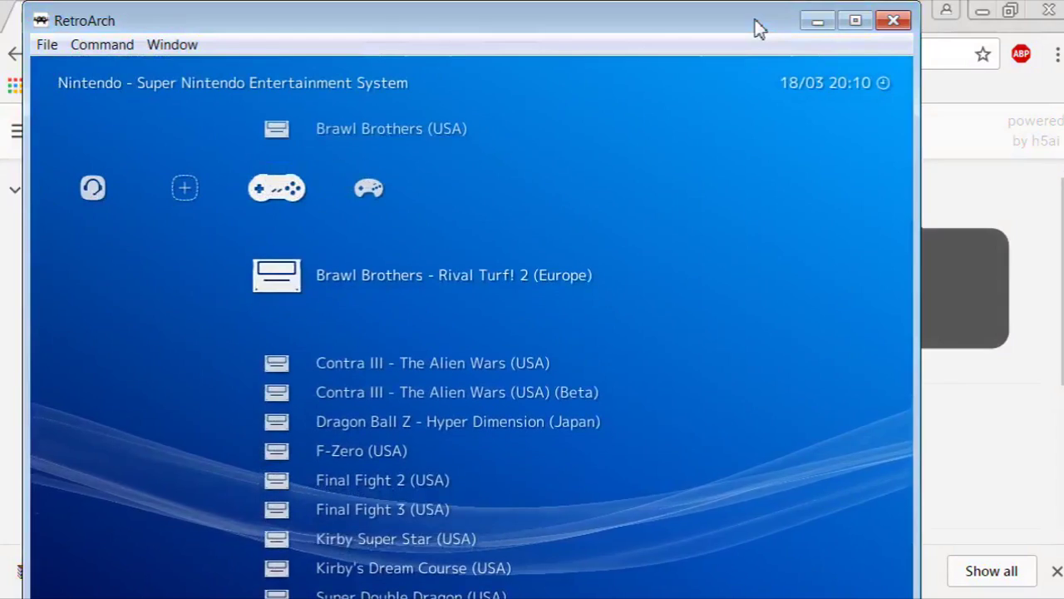
key(Down)
key(Up)
key(Up)
key(Down)
key(Down)
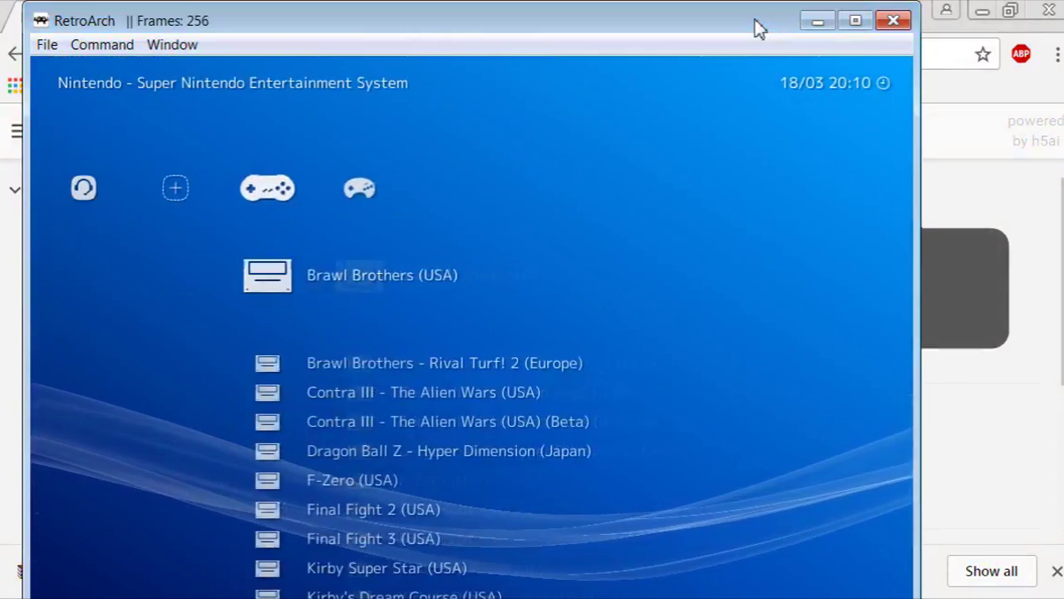
key(Down)
key(Down)
key(Up)
key(Up)
key(Up)
key(Up)
key(Up)
key(Down)
Step: Go back to the Main Menu and look over the installed cores offered under Load Core
key(Left)
key(Left)
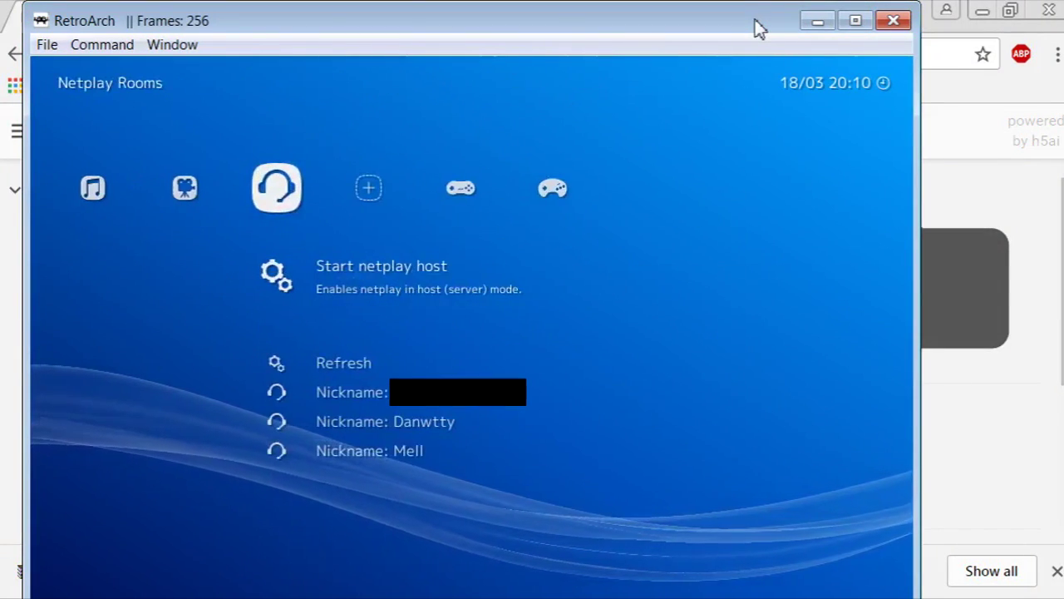
key(Left)
key(Left)
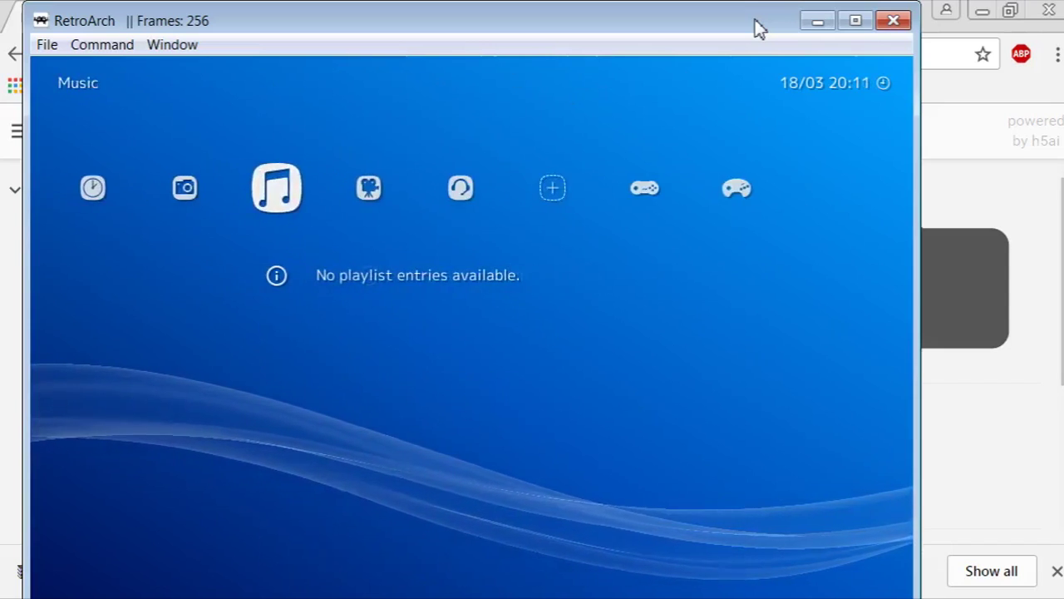
key(Left)
key(Left)
key(Left)
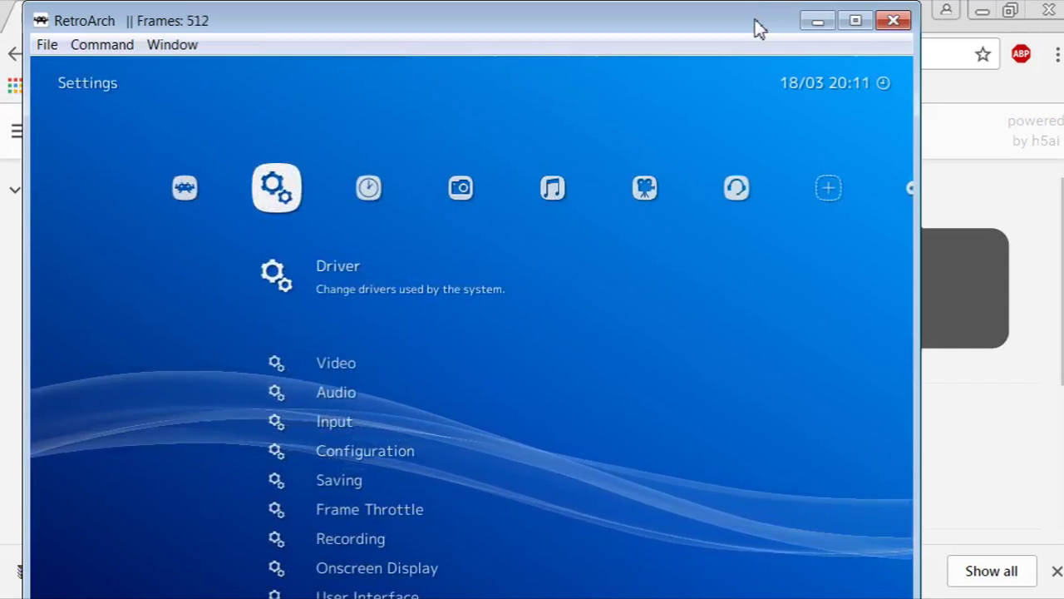
key(Left)
key(Down)
key(Up)
key(Return)
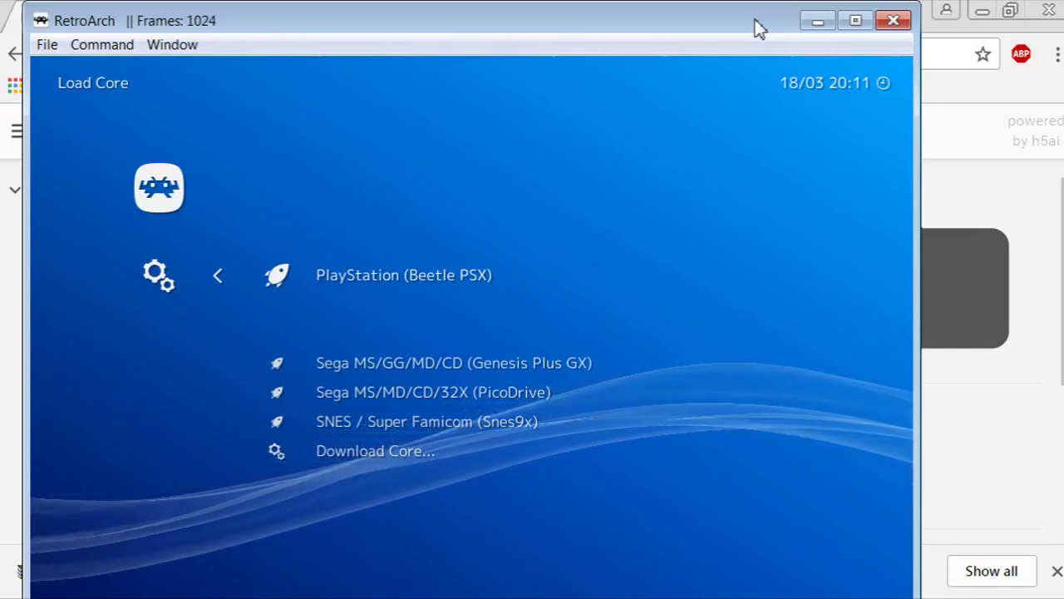
key(BackSpace)
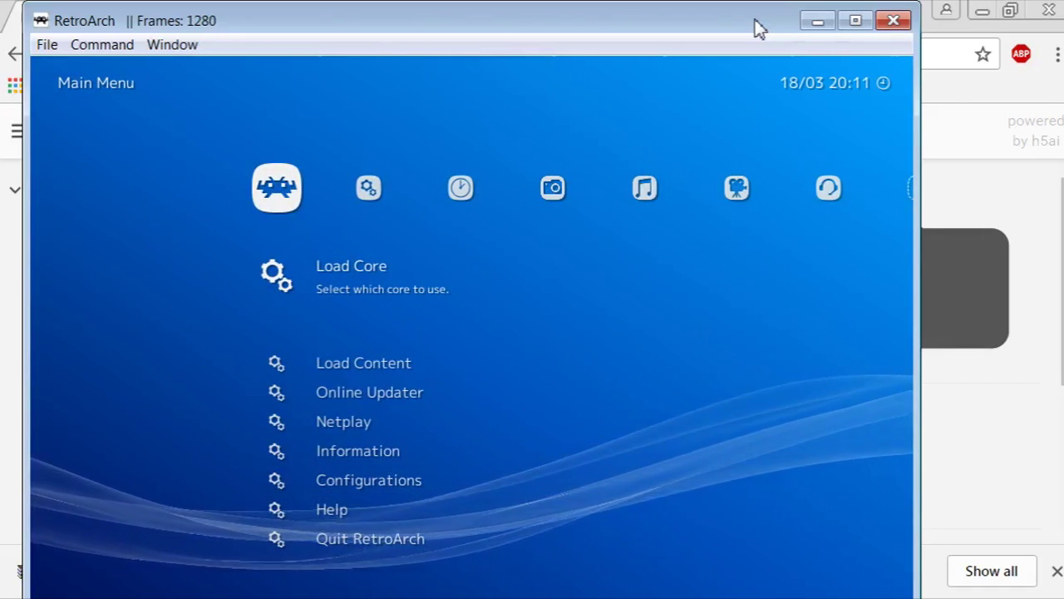
Step: View the Core Information page for the currently selected core and return to the Main Menu
key(Down)
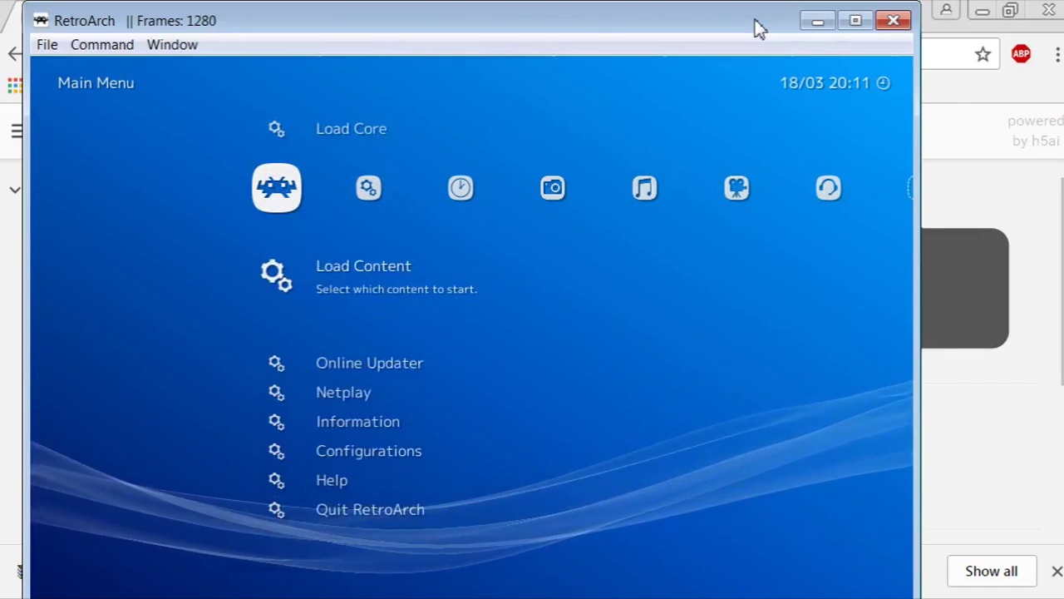
key(Down)
key(Down)
key(Down)
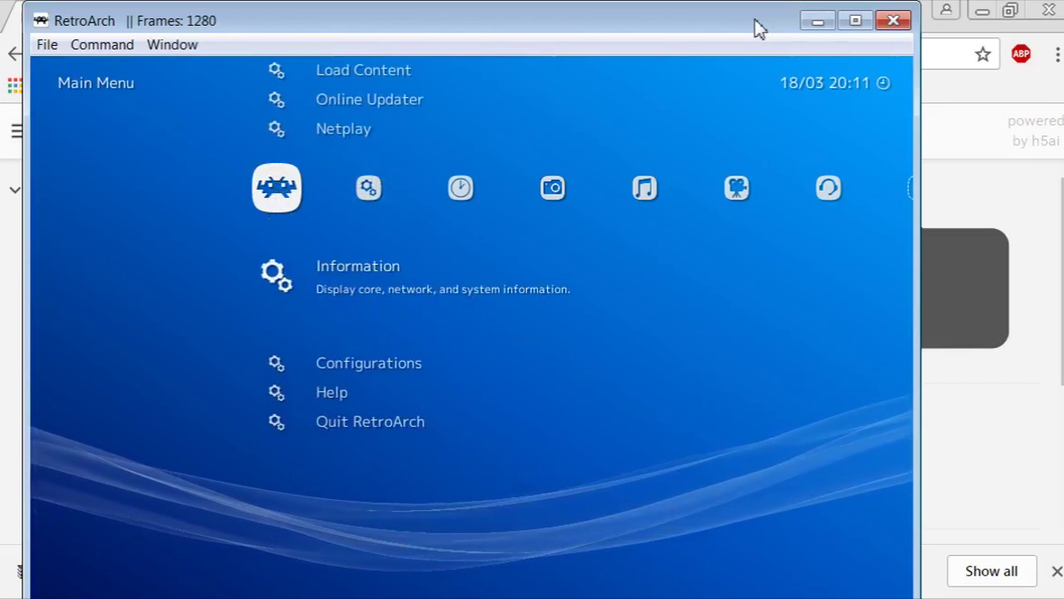
key(Return)
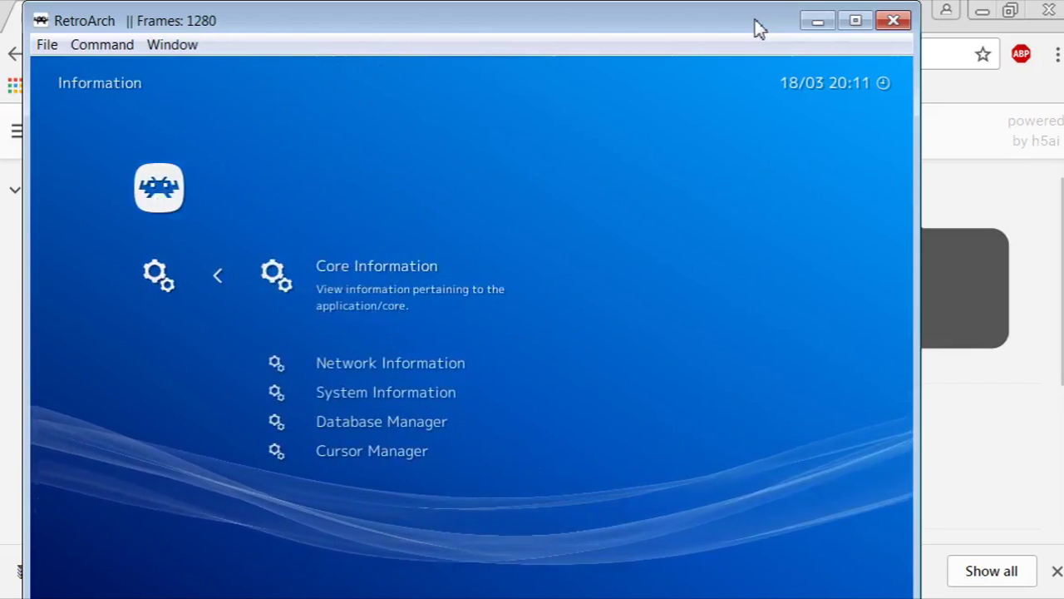
key(Return)
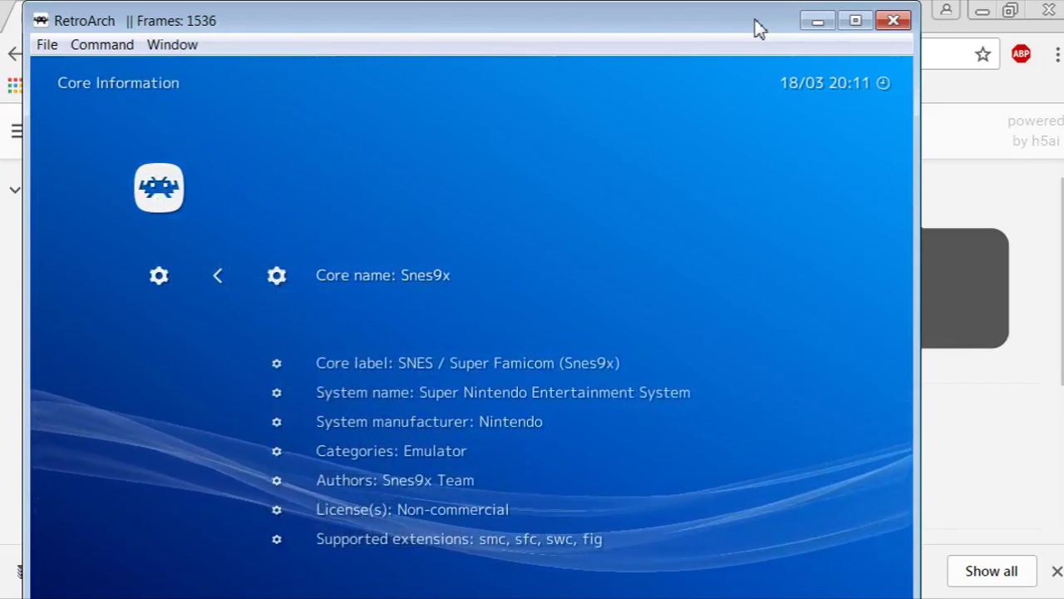
key(Down)
key(BackSpace)
key(BackSpace)
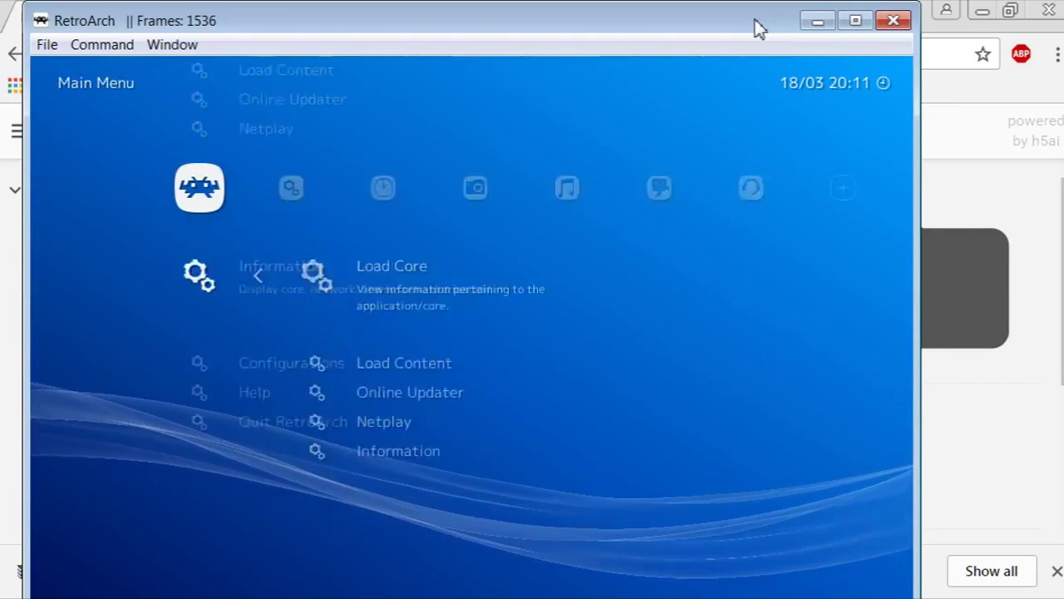
Step: Load the PlayStation (Beetle PSX) core and maximize the RetroArch window
key(Up)
key(Up)
key(Up)
key(Up)
key(Down)
key(Up)
key(Return)
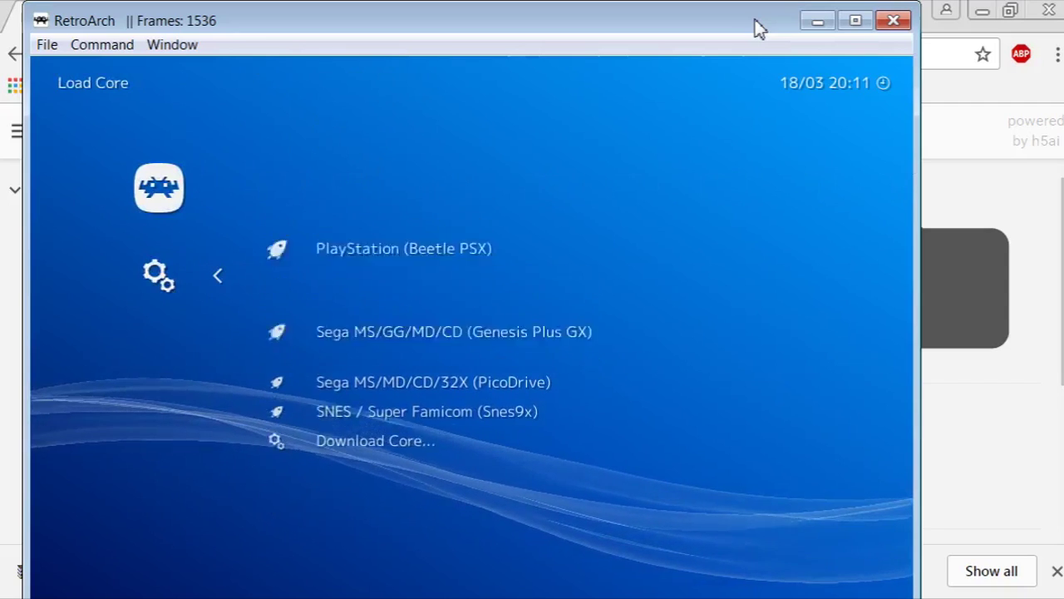
key(Return)
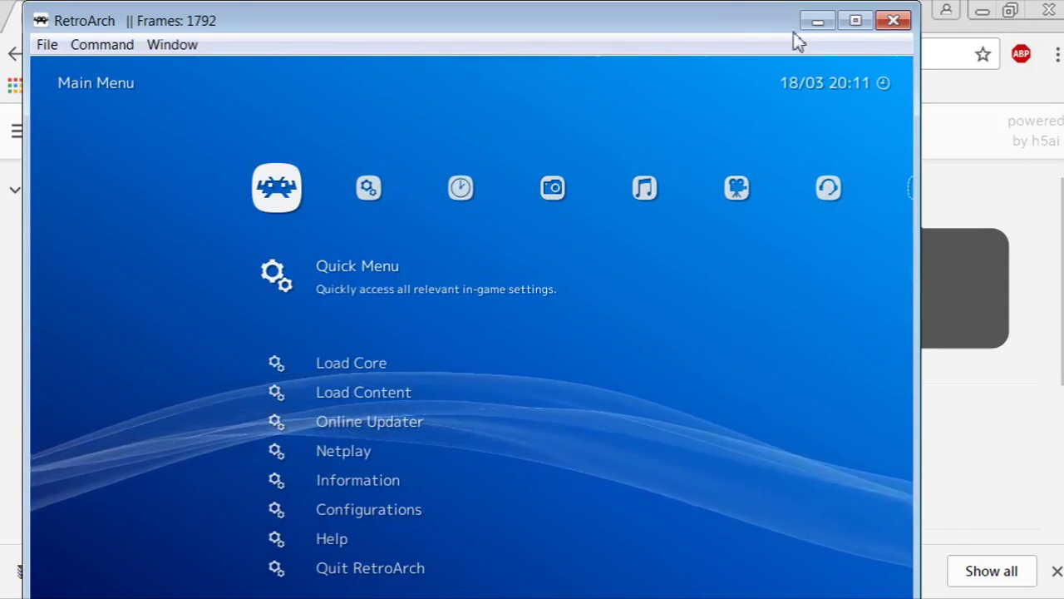
click(856, 20)
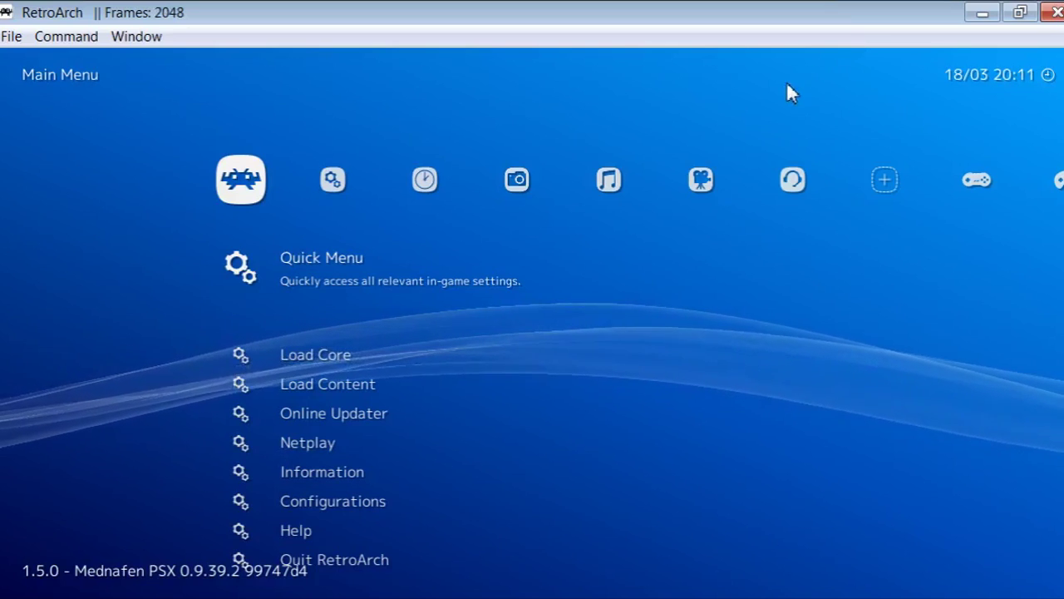
Step: Open the Core Information for Beetle PSX and read its details down to the supported extensions
key(Down)
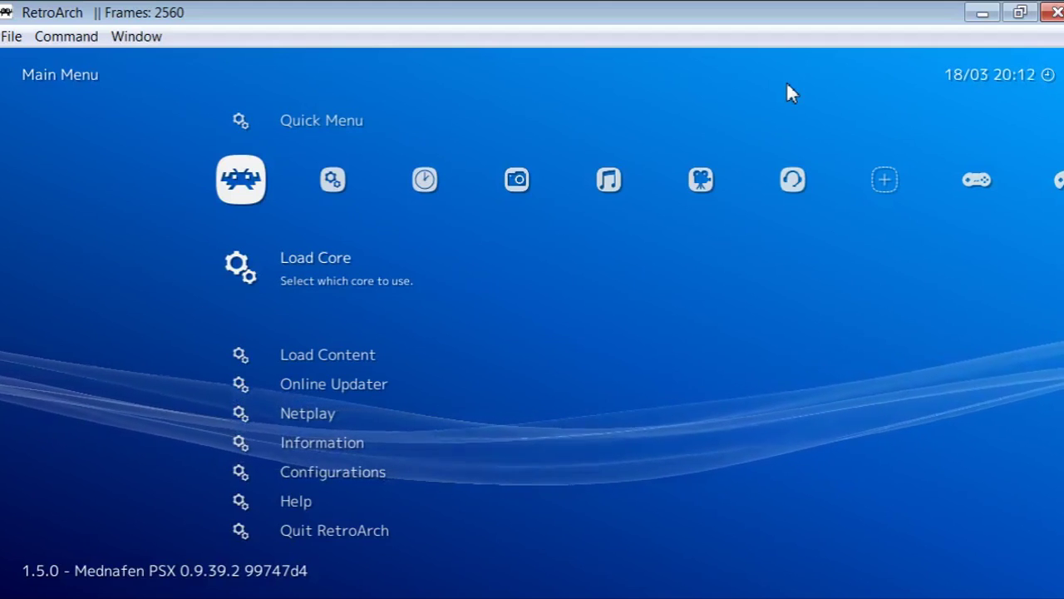
key(Down)
key(Down)
key(Down)
key(Down)
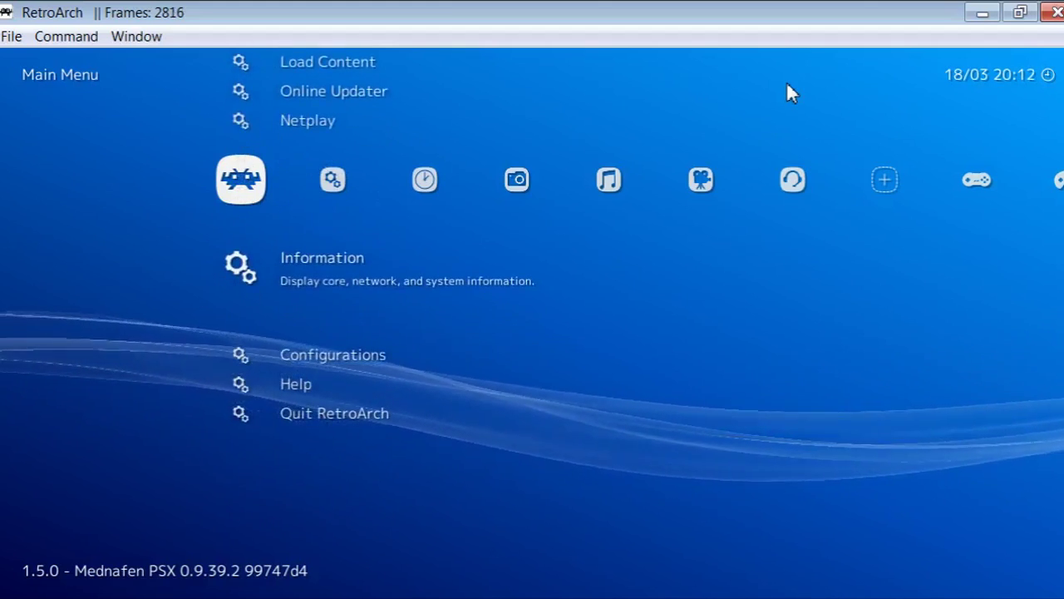
key(Return)
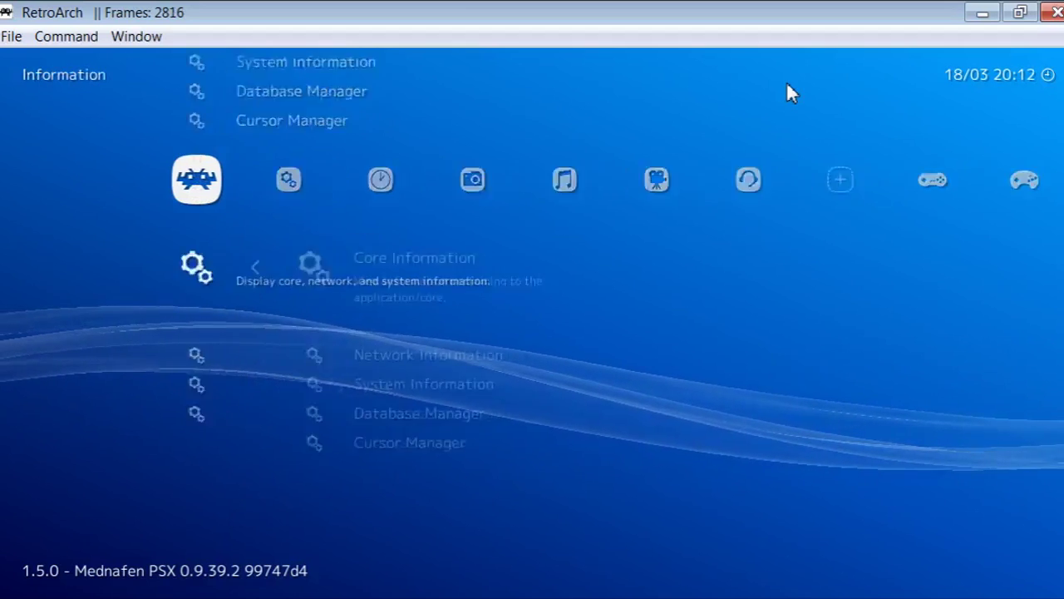
key(Return)
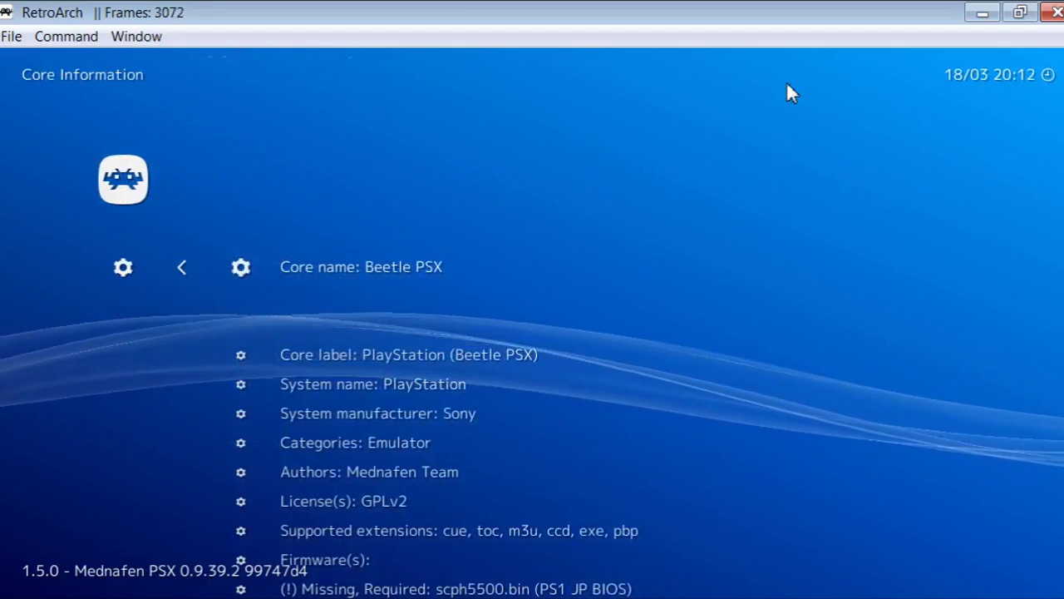
key(Down)
key(Down)
key(Down)
key(Down)
key(Down)
key(Down)
key(Down)
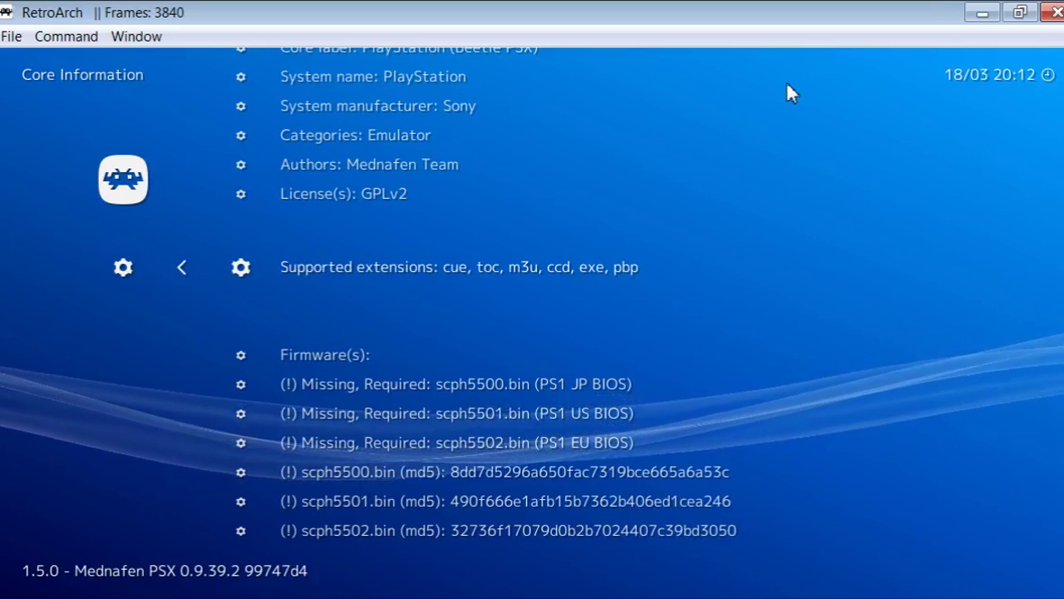
Step: Examine the firmware section for the required PS1 BIOS files and their md5 checksums
key(Down)
key(Down)
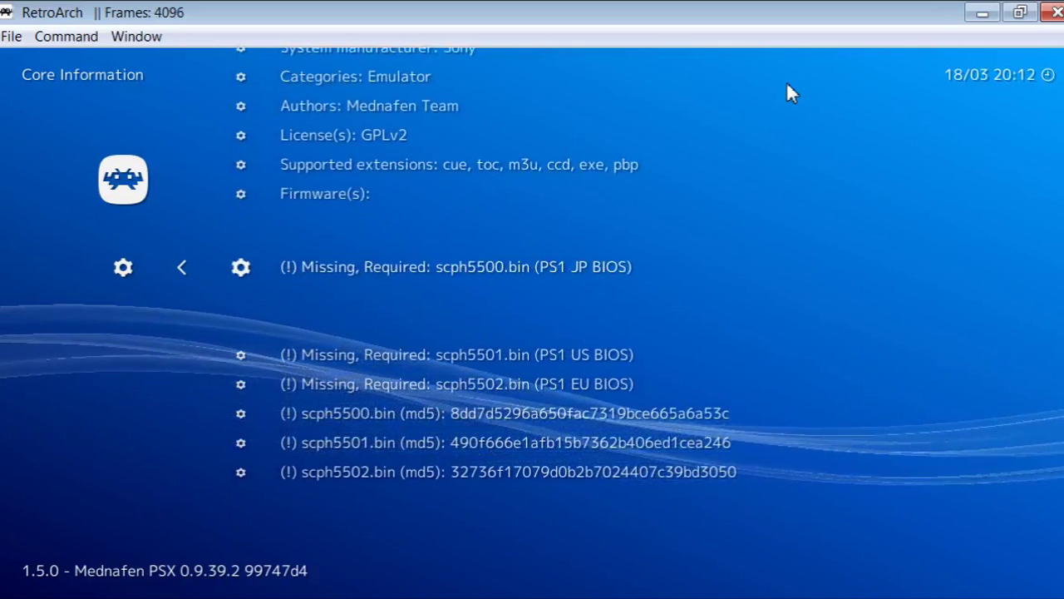
key(Down)
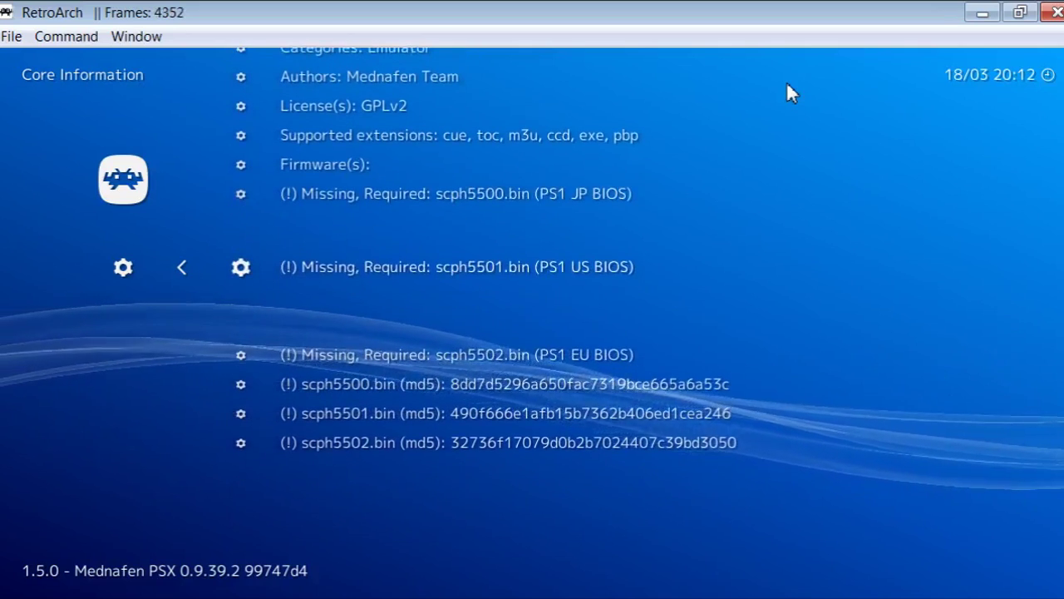
key(Down)
key(Down)
key(Down)
key(Down)
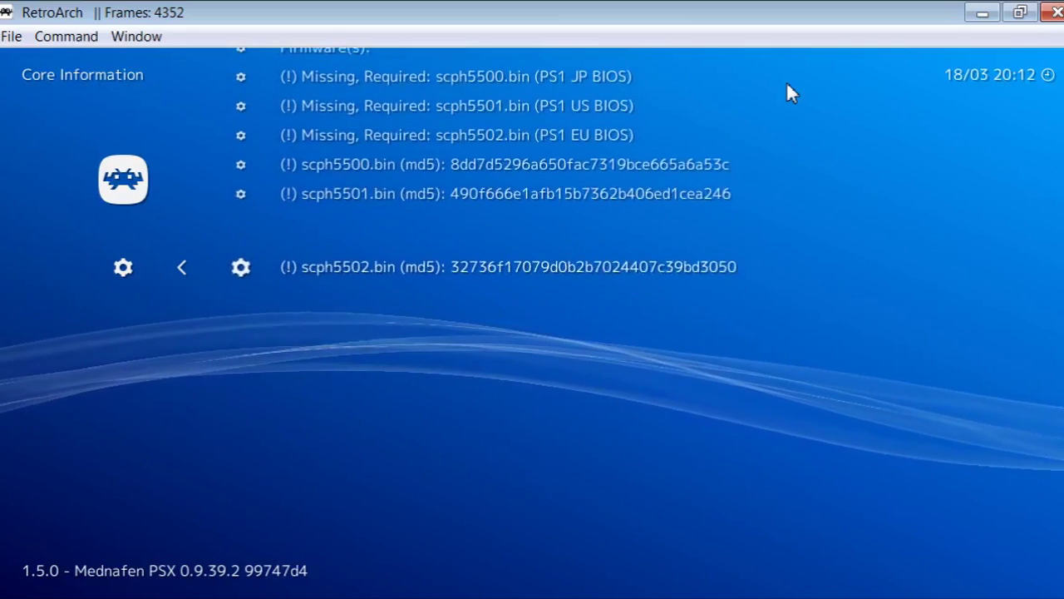
key(Up)
key(Up)
key(Up)
key(Up)
key(Up)
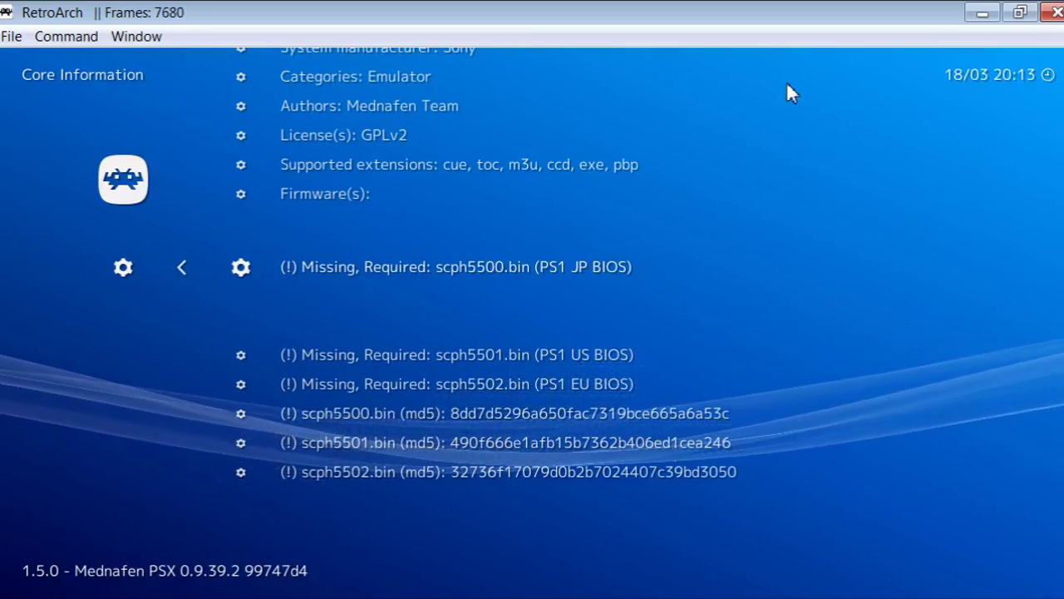
Step: Leave the Beetle PSX core information and return to the top entries of the Main Menu
key(Up)
key(Up)
key(Up)
key(Up)
key(Up)
key(Up)
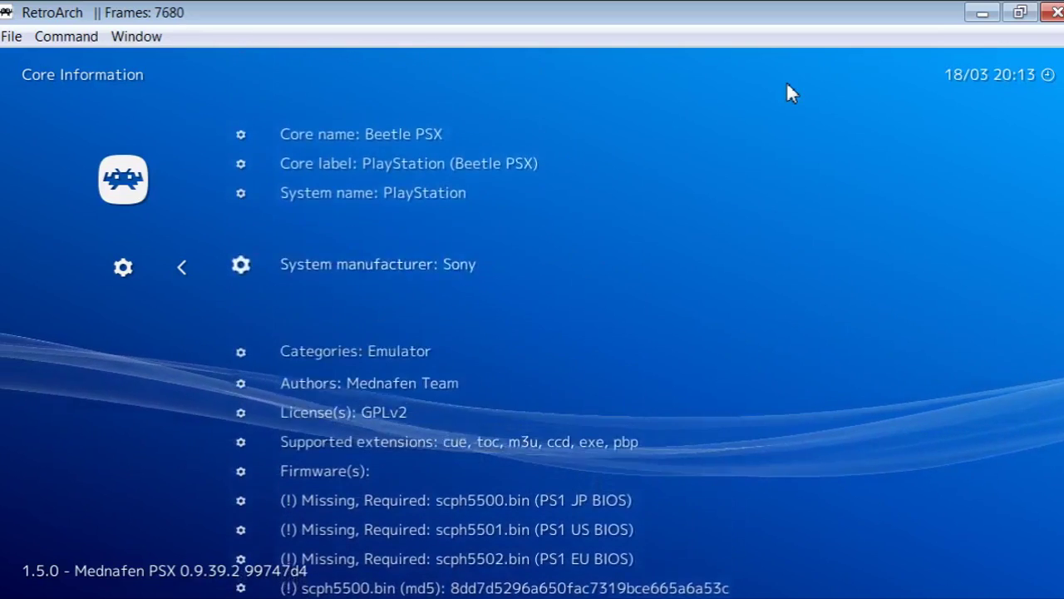
key(BackSpace)
key(BackSpace)
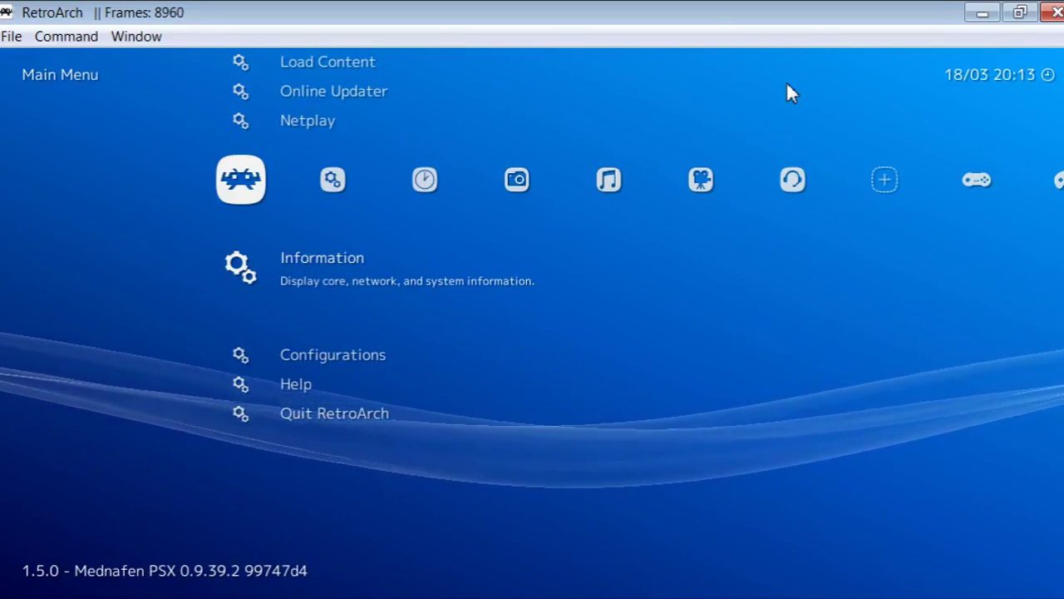
key(Up)
key(Up)
key(Up)
key(Up)
key(Up)
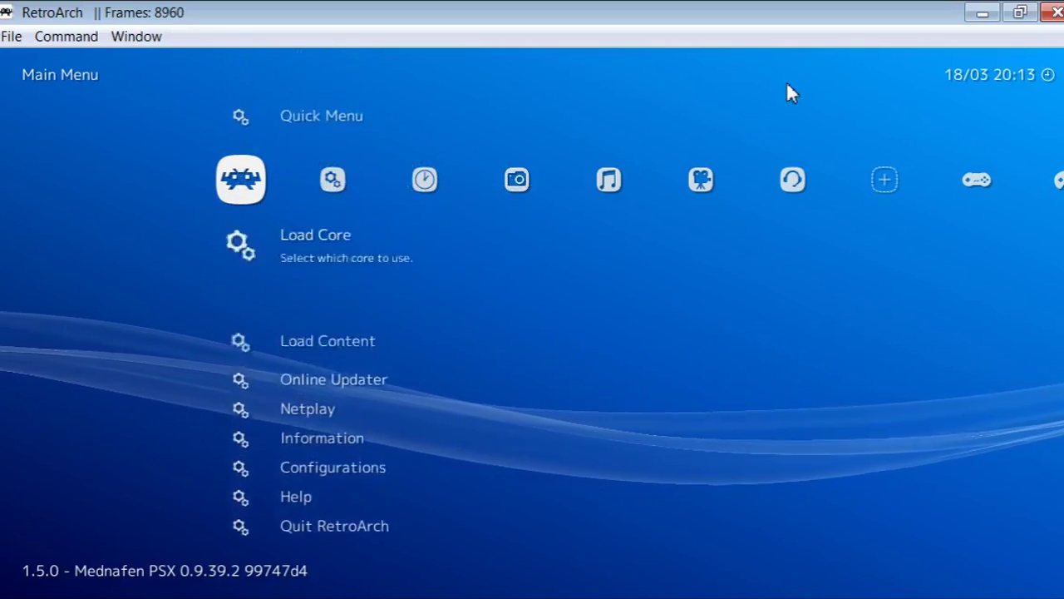